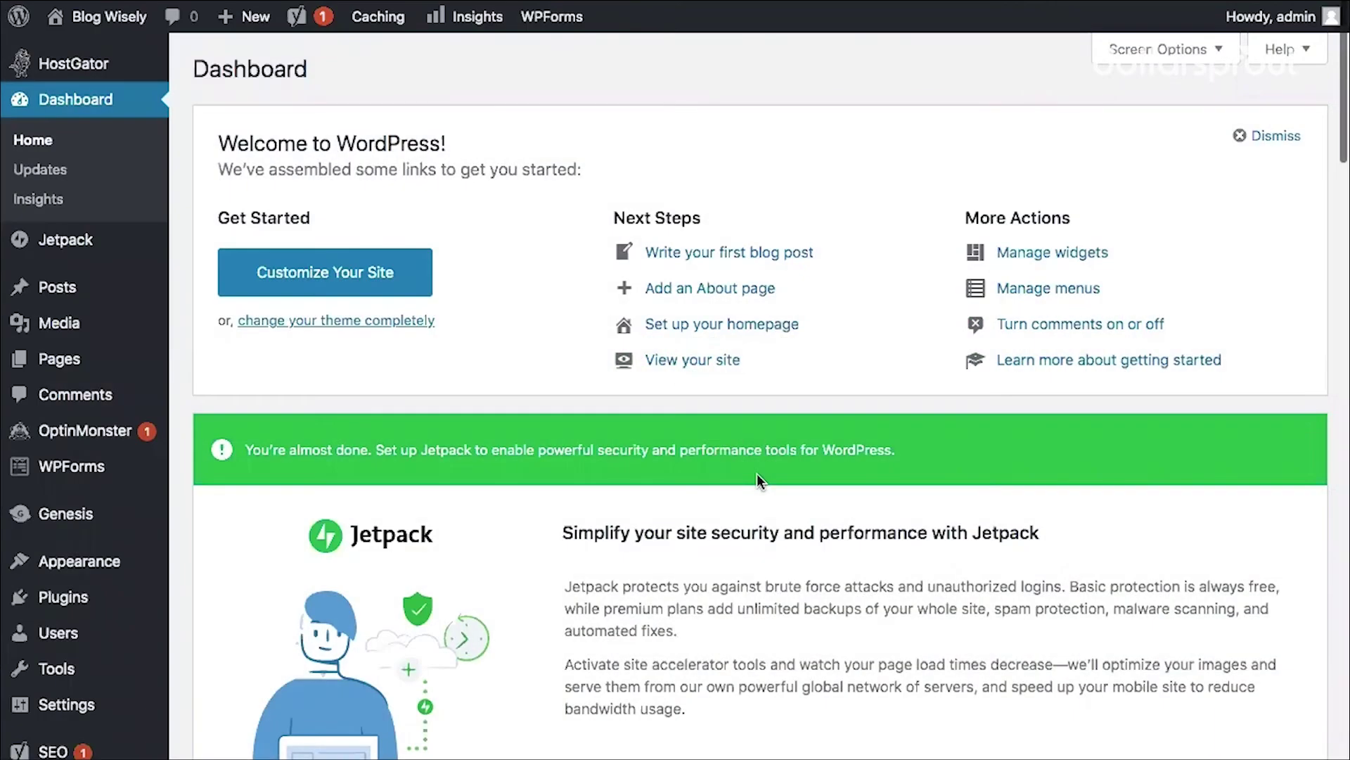
Search the plugin directory for 'grow mediavine', then install and activate Grow by Mediavine
{"action": "mouse_move", "coordinate": [25, 597]}
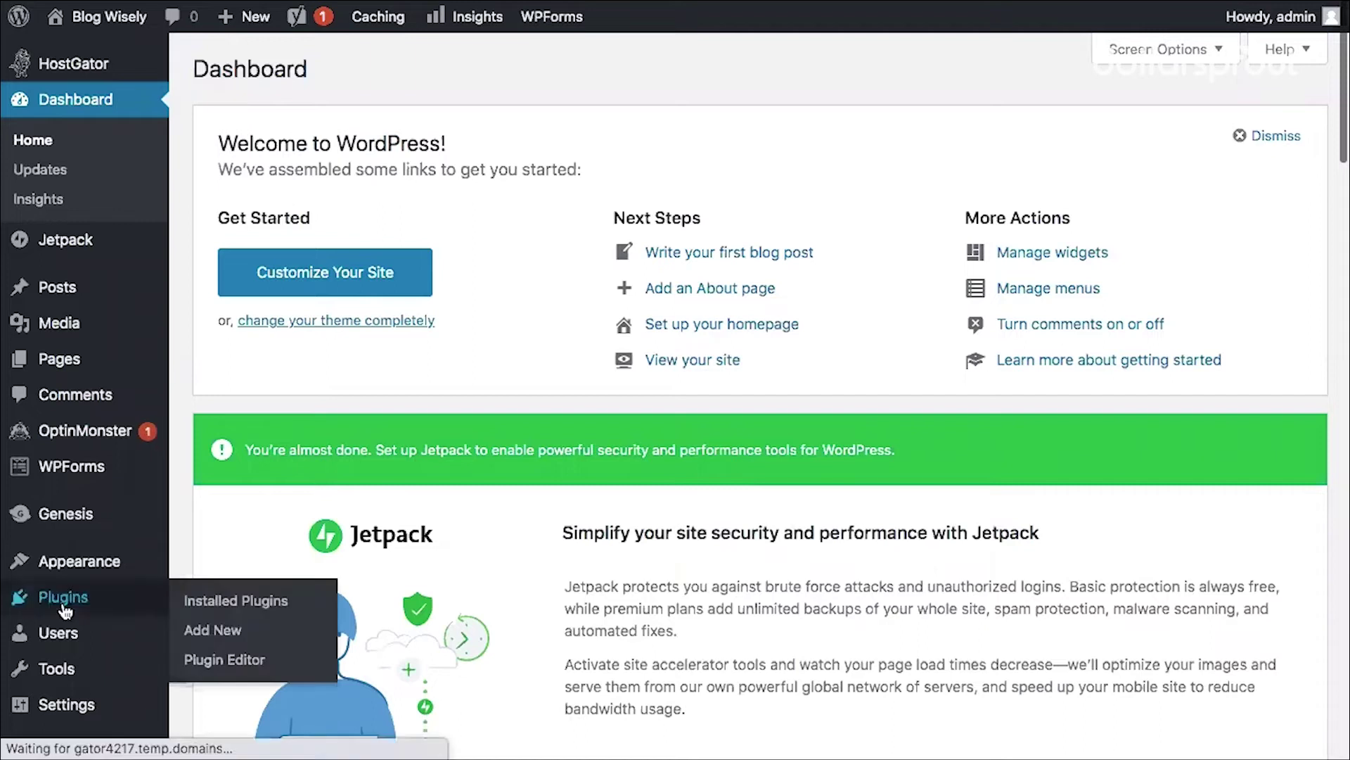
{"action": "left_click", "coordinate": [206, 640]}
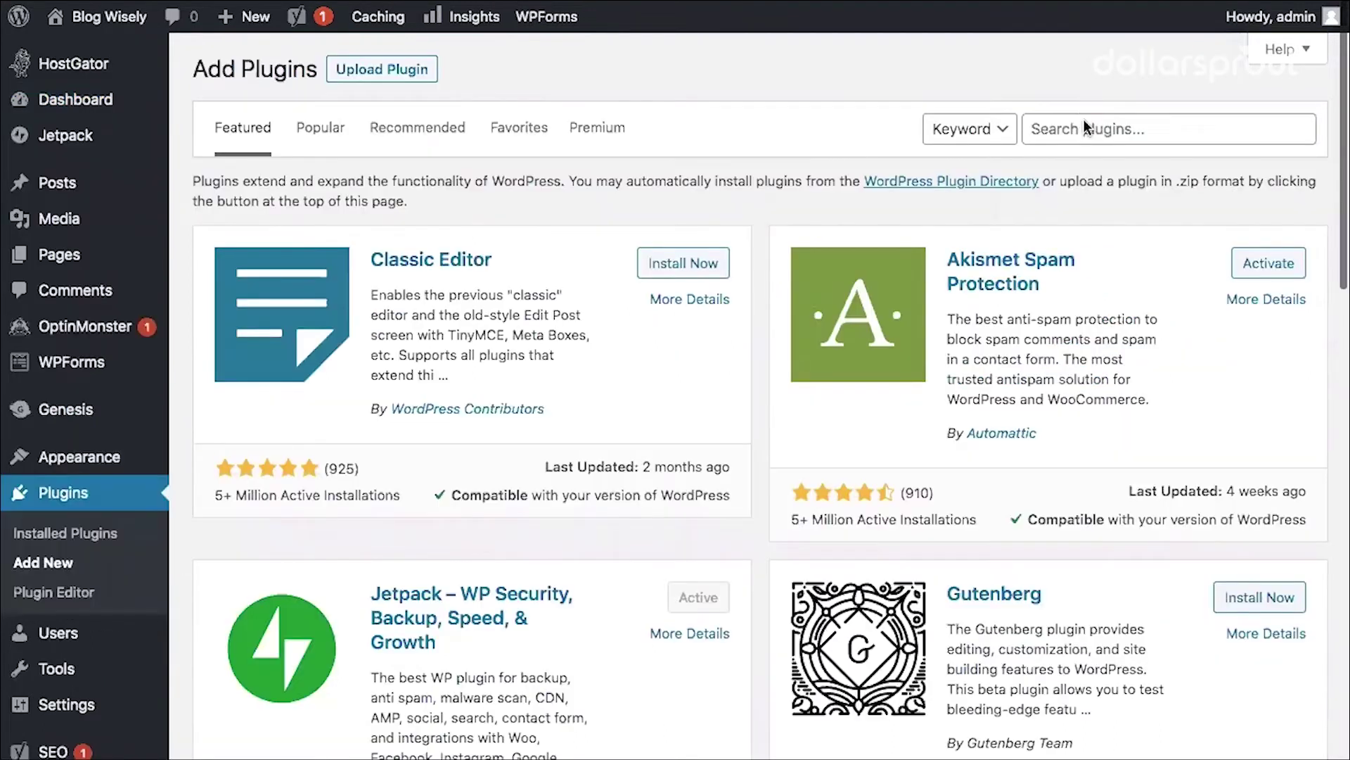
{"action": "left_click", "coordinate": [1081, 121]}
{"action": "type", "text": "gr"}
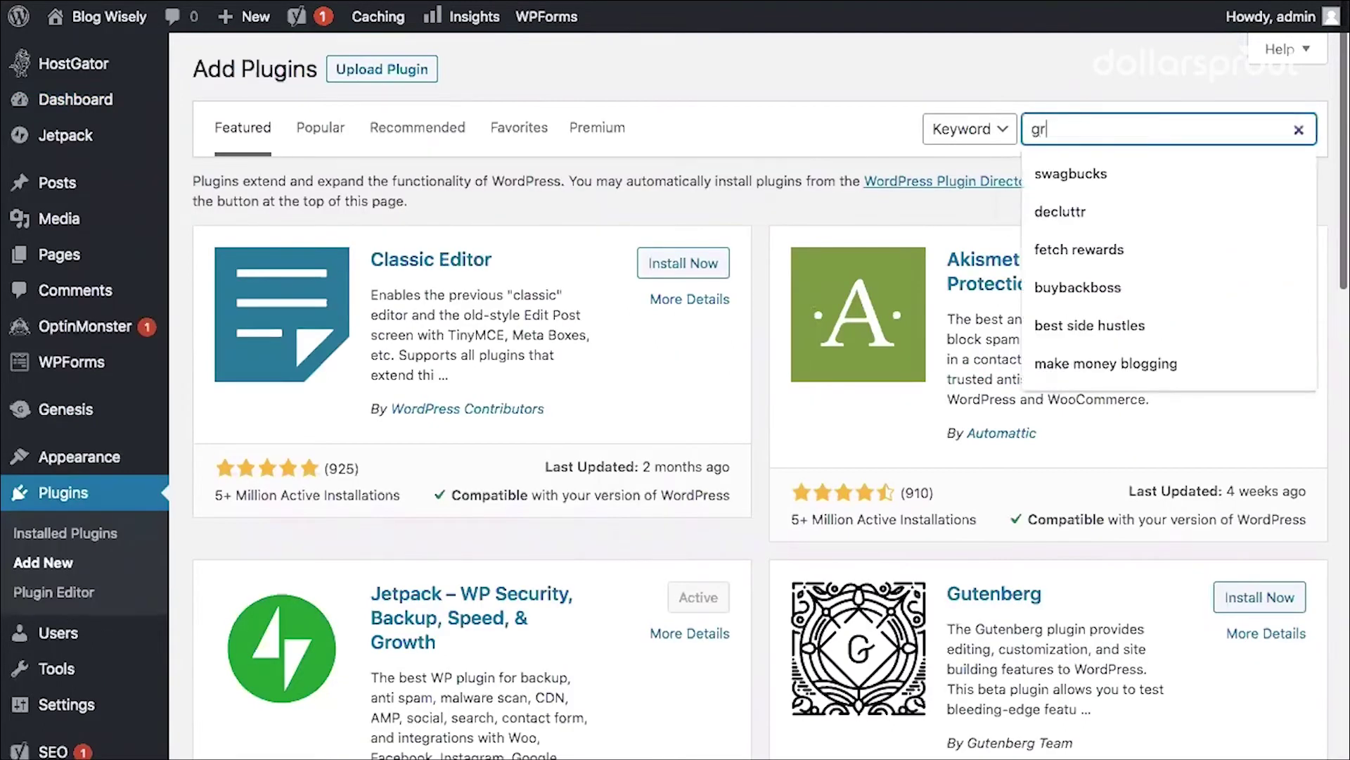
{"action": "type", "text": "ow mediavine"}
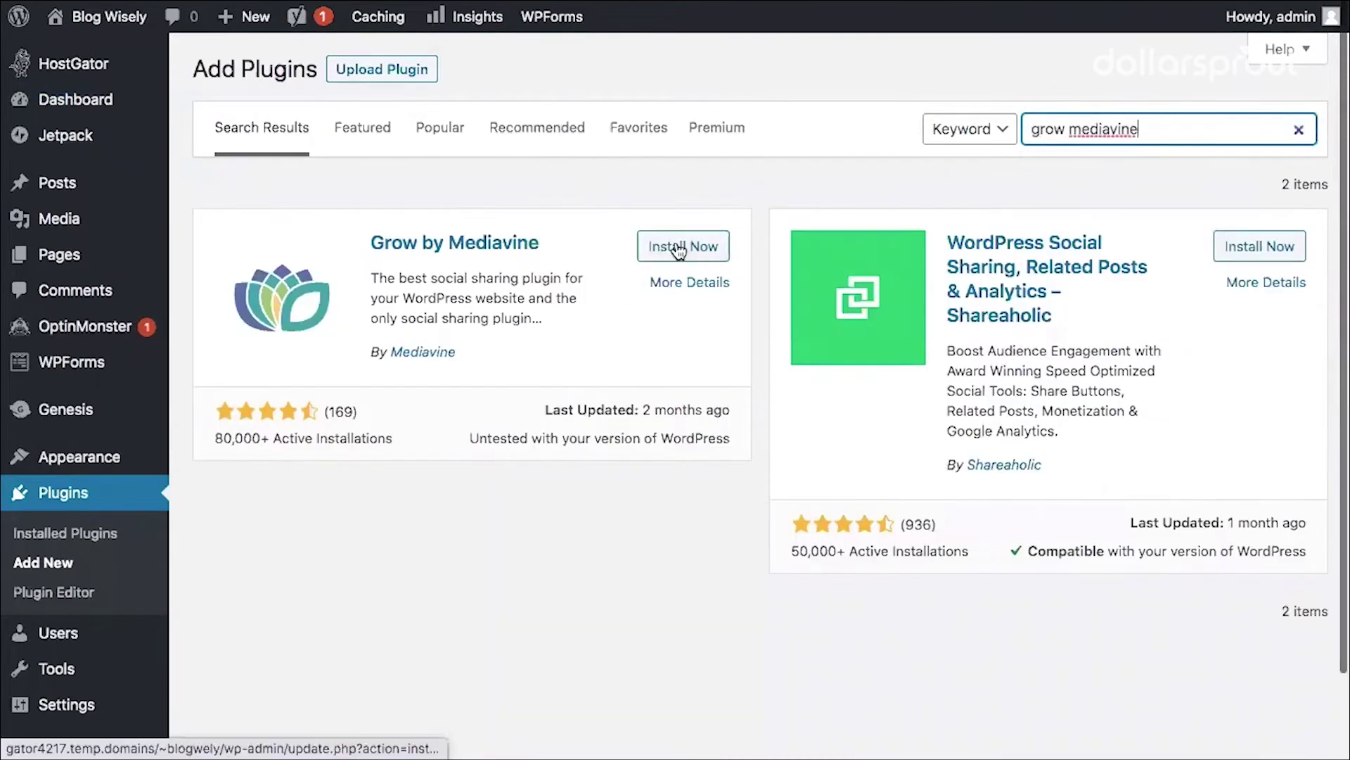
{"action": "left_click", "coordinate": [679, 247]}
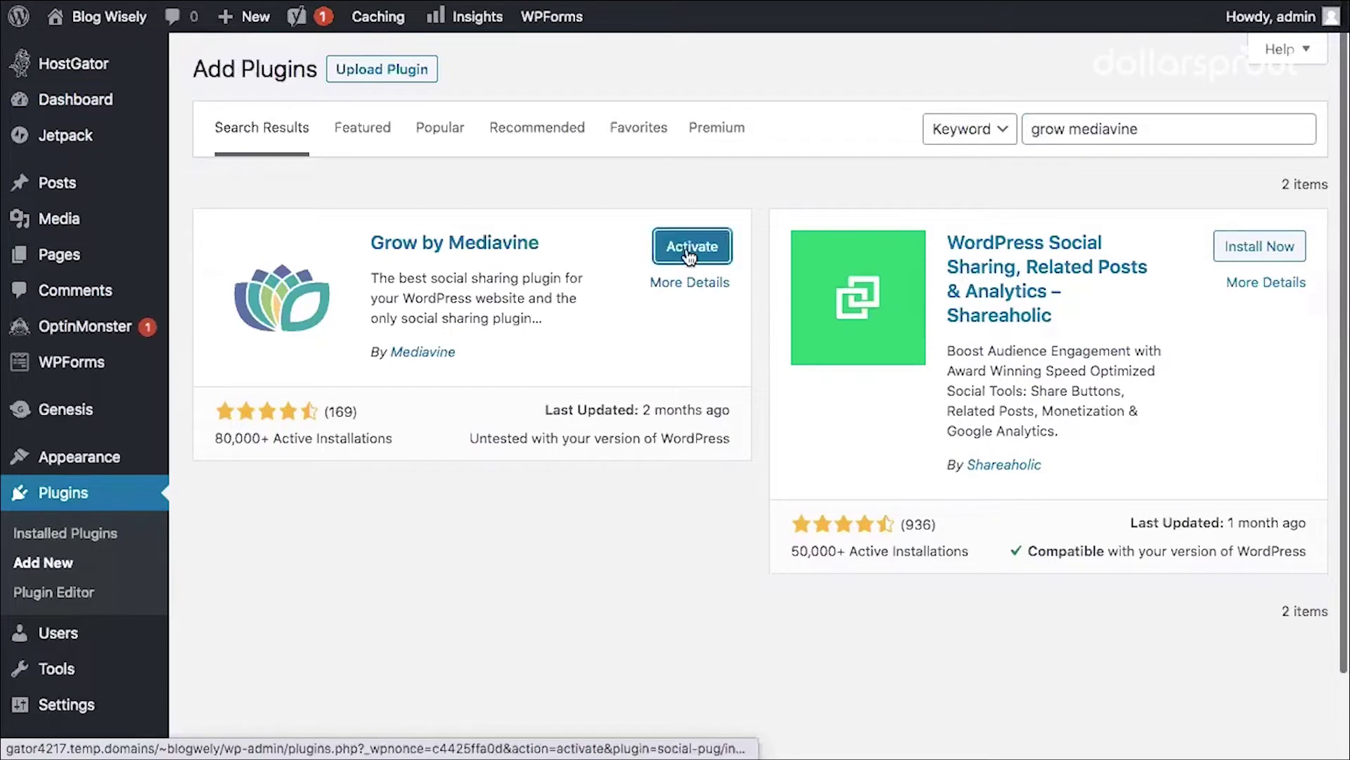
{"action": "left_click", "coordinate": [692, 247]}
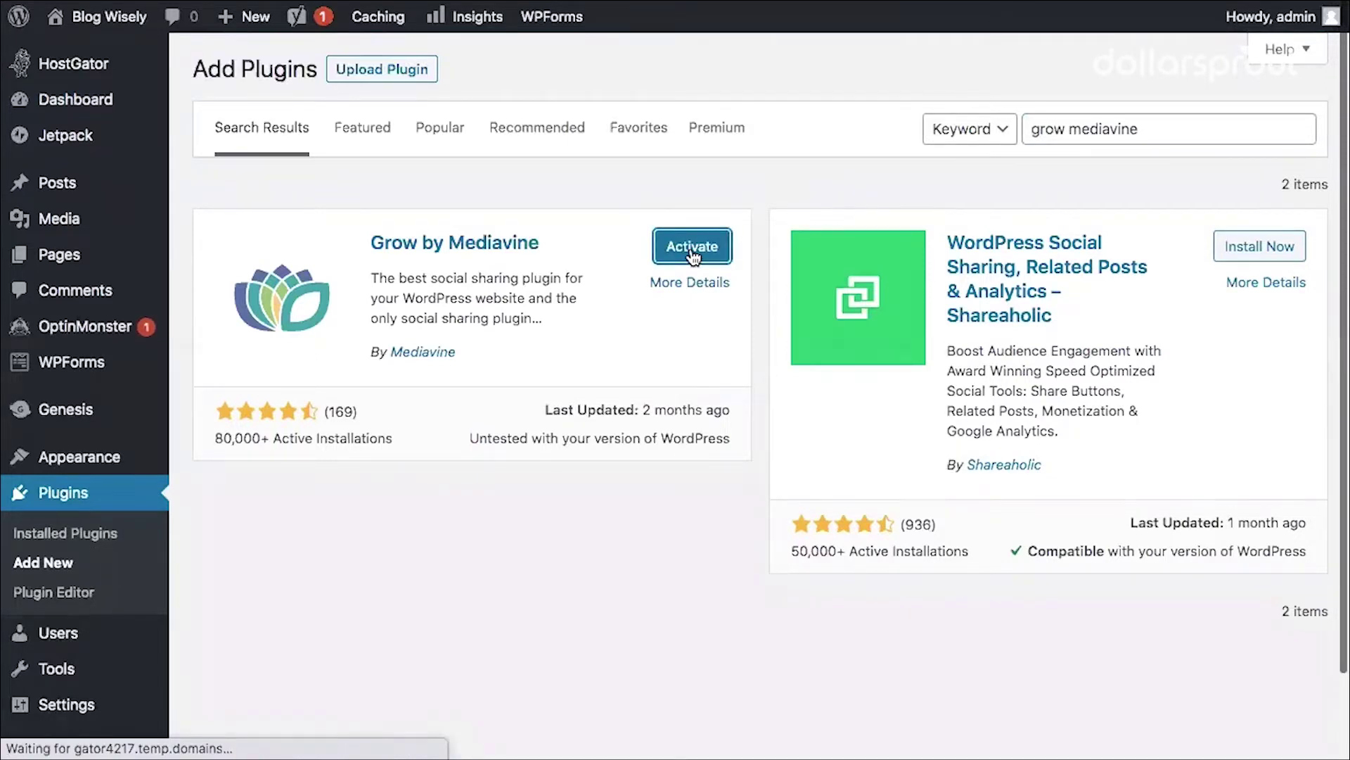
In the Grow Toolkit, switch Floating Sidebar off and on again, then open its Settings
{"action": "scroll", "coordinate": [266, 315], "scroll_direction": "down", "scroll_amount": 4}
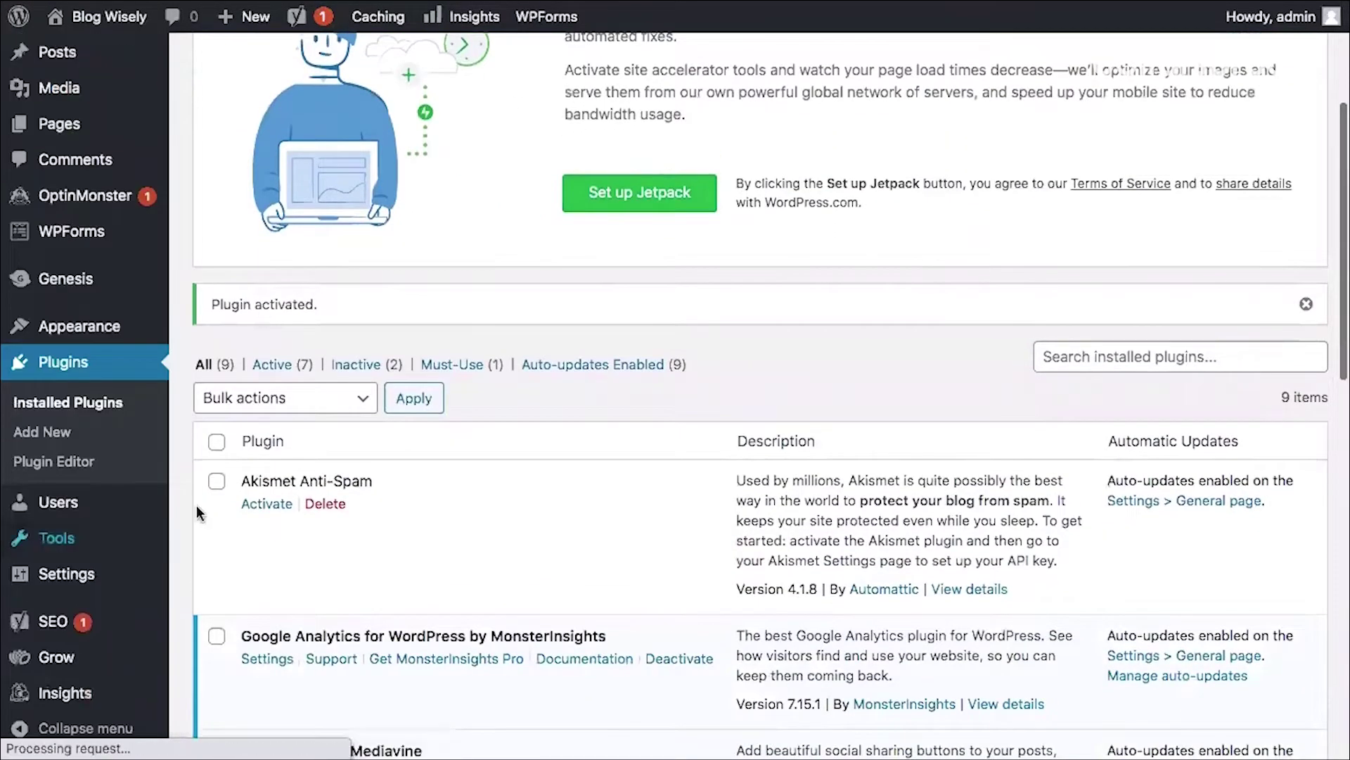
{"action": "scroll", "coordinate": [196, 505], "scroll_direction": "down", "scroll_amount": 4}
{"action": "scroll", "coordinate": [43, 633], "scroll_direction": "down", "scroll_amount": 1}
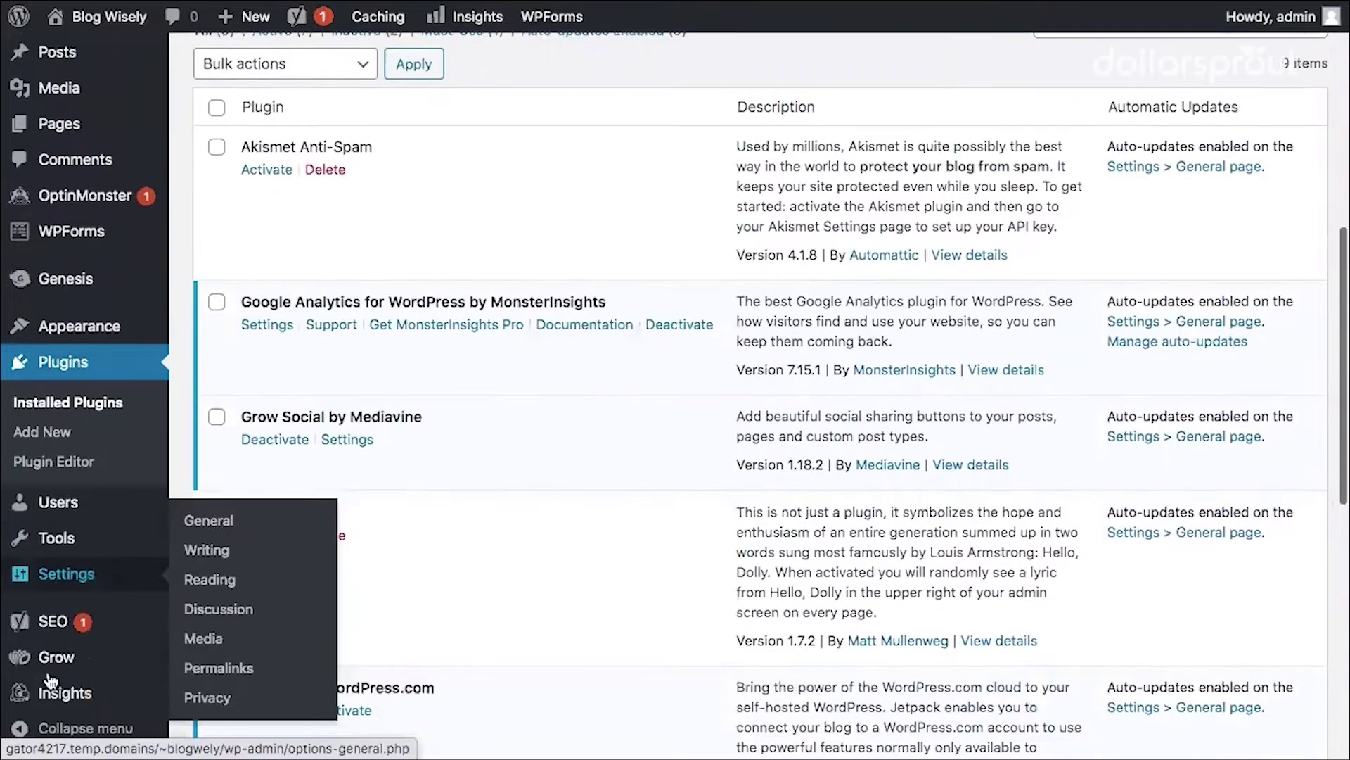
{"action": "mouse_move", "coordinate": [51, 654]}
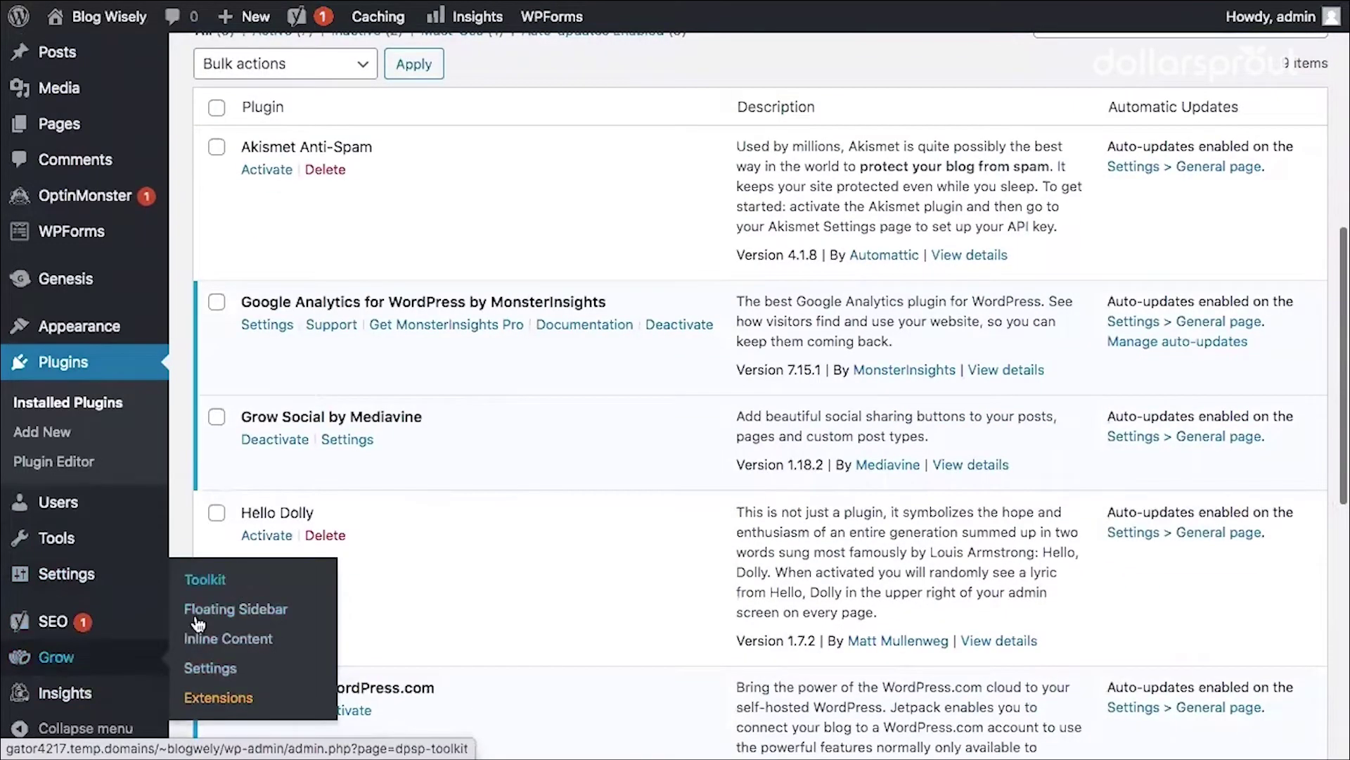
{"action": "left_click", "coordinate": [206, 582]}
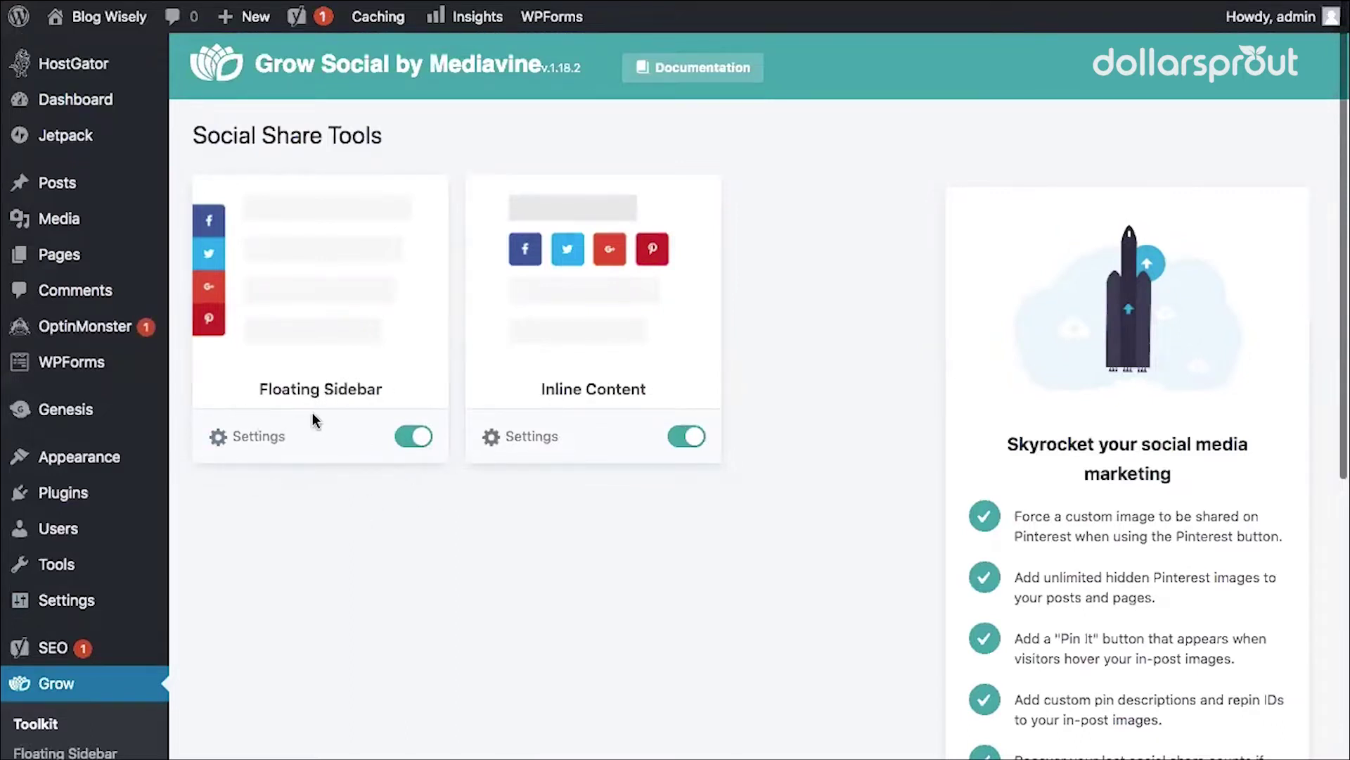
{"action": "left_click", "coordinate": [420, 437]}
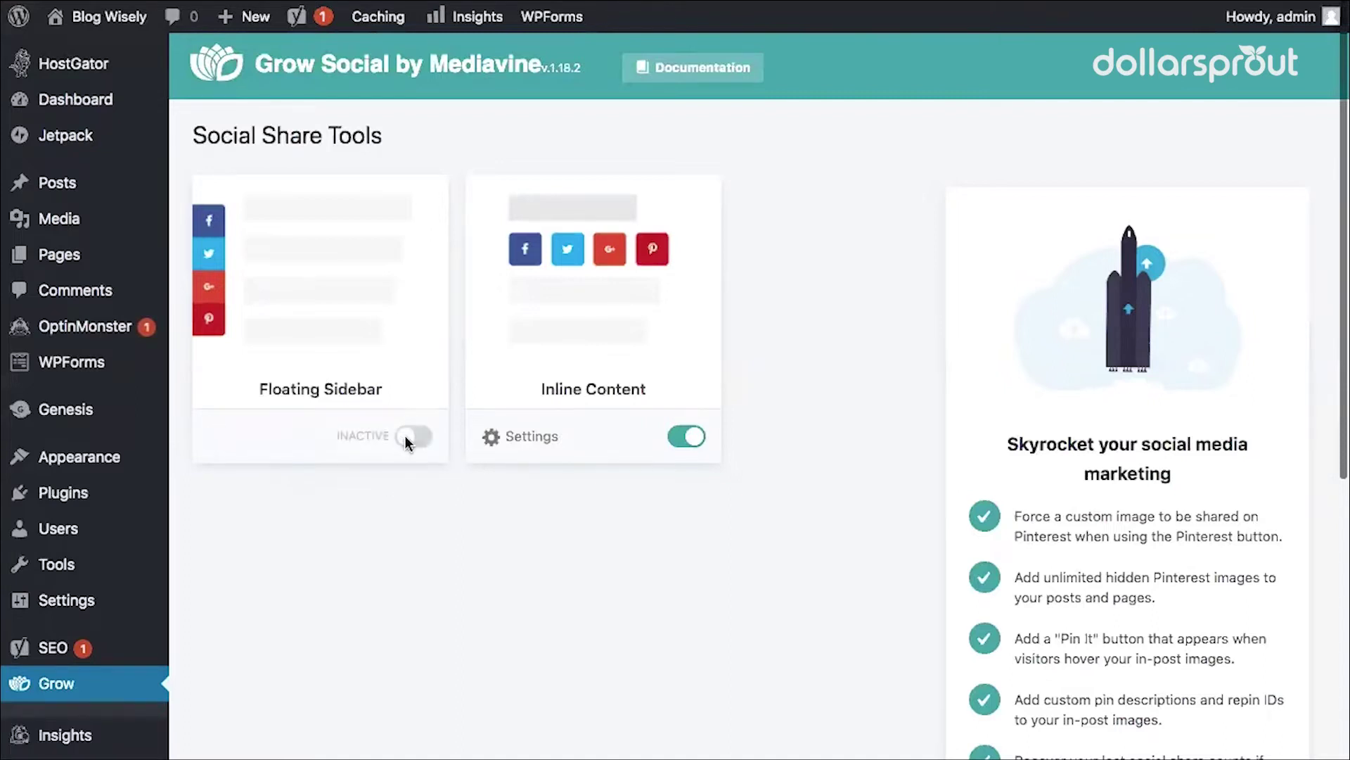
{"action": "left_click", "coordinate": [405, 436]}
{"action": "left_click", "coordinate": [243, 438]}
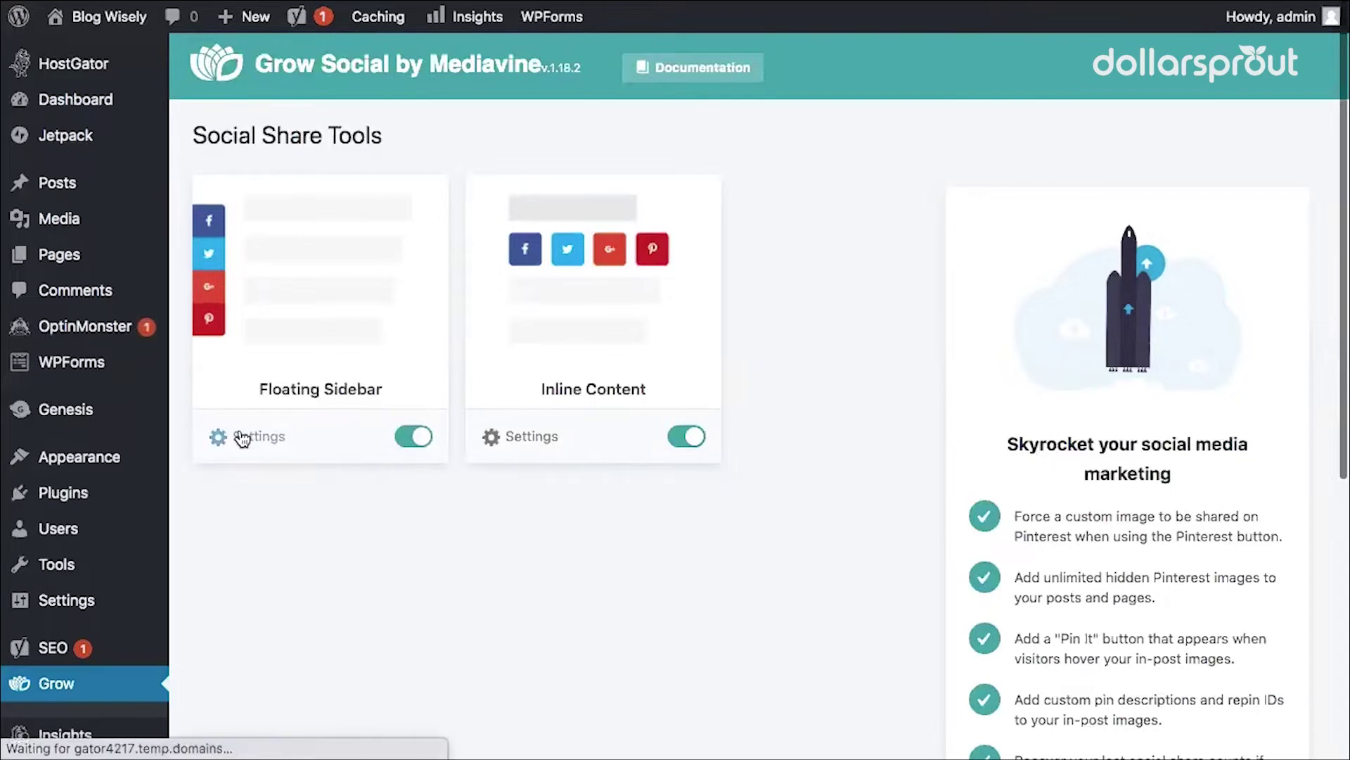
{"action": "left_click", "coordinate": [247, 437]}
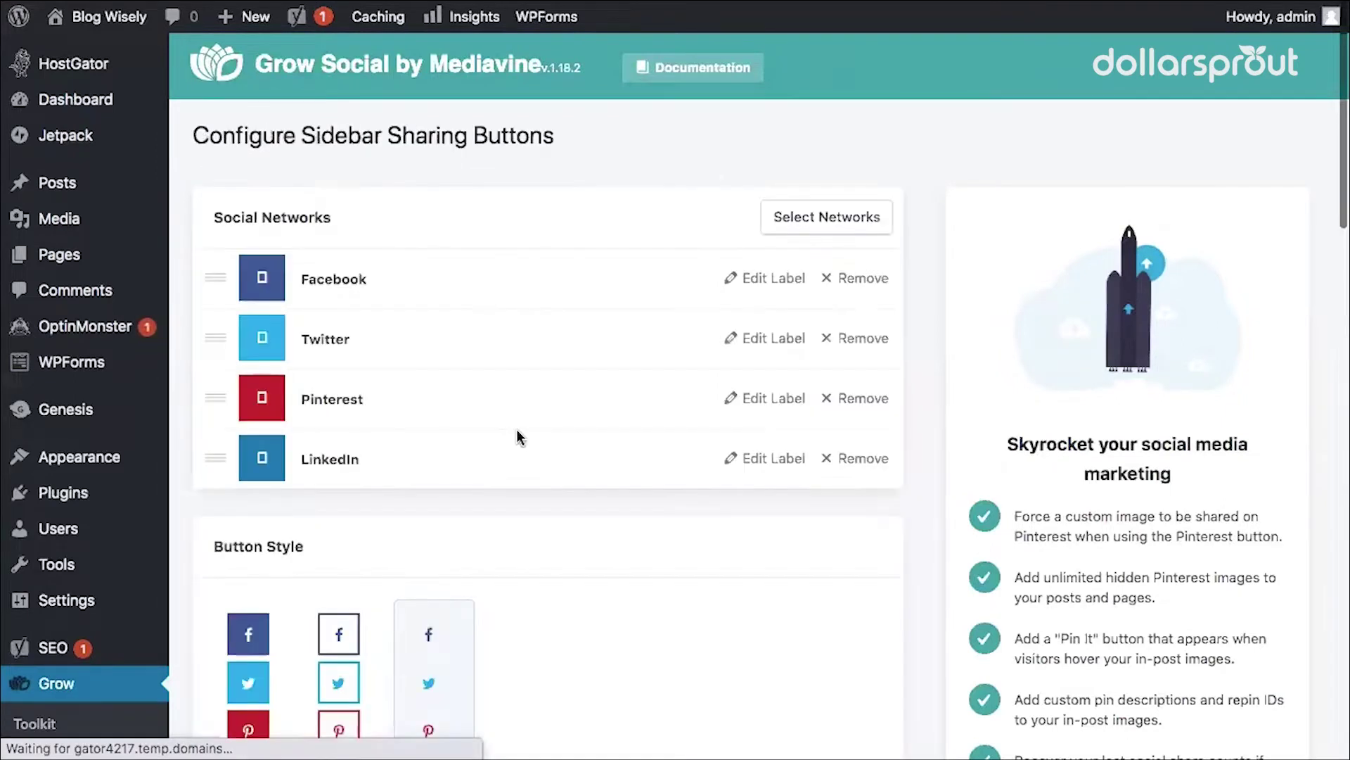
{"action": "scroll", "coordinate": [745, 418], "scroll_direction": "down", "scroll_amount": 1}
{"action": "scroll", "coordinate": [746, 419], "scroll_direction": "up", "scroll_amount": 1}
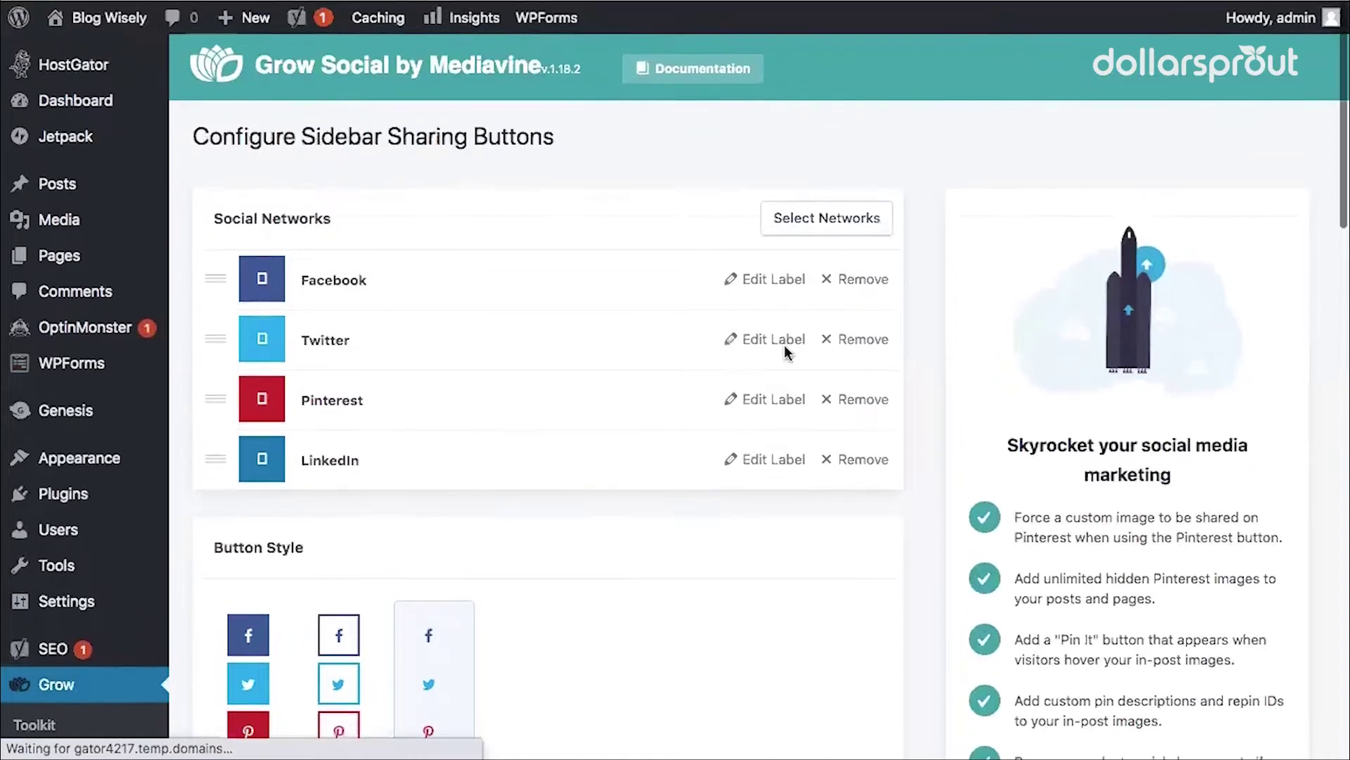
{"action": "left_click", "coordinate": [832, 281]}
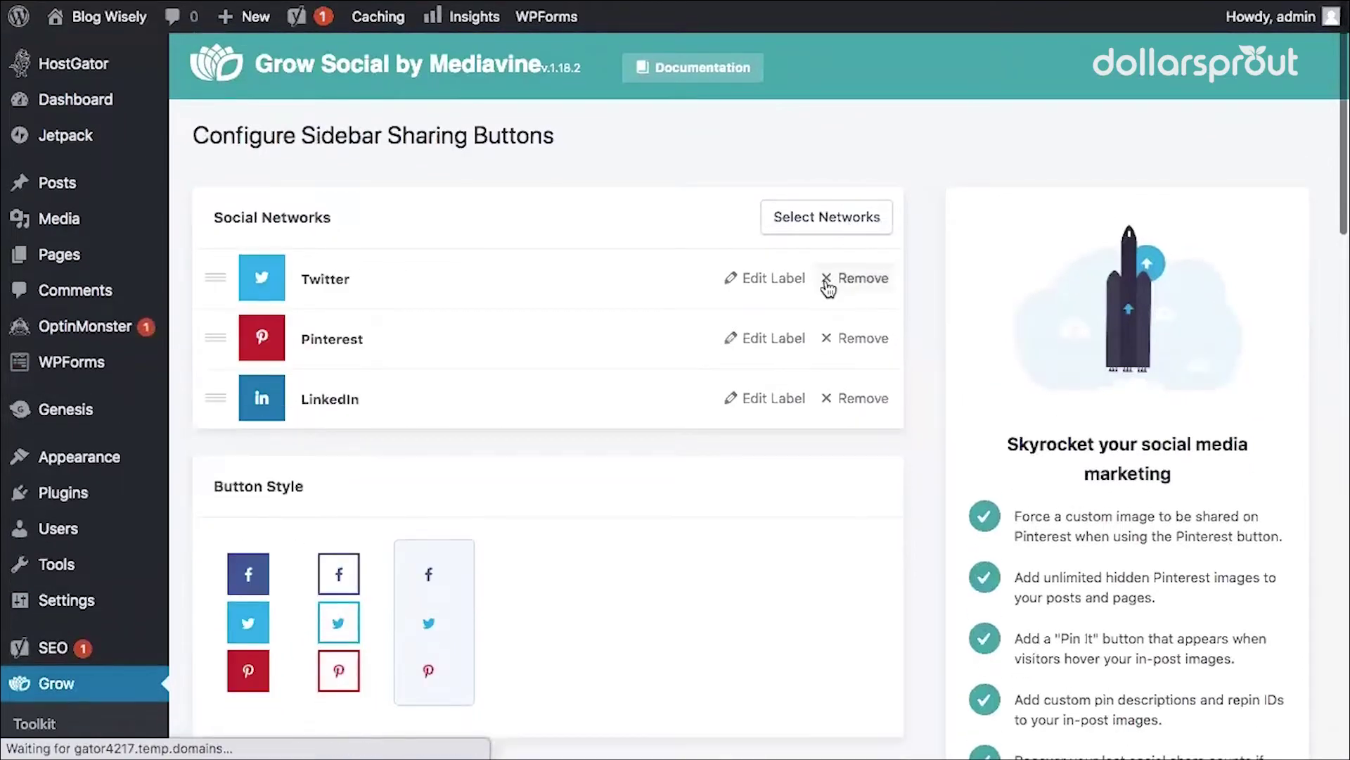
{"action": "left_click", "coordinate": [829, 282]}
{"action": "left_click", "coordinate": [828, 285]}
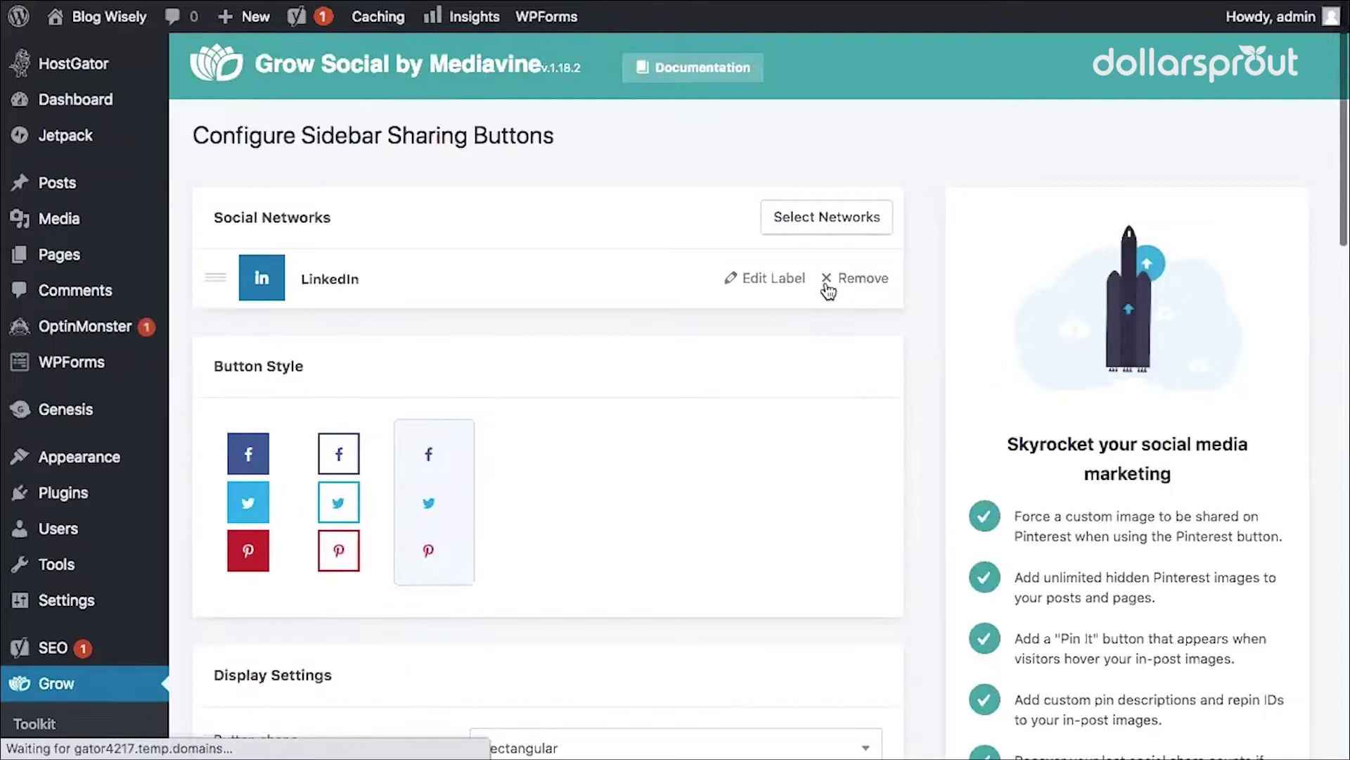
{"action": "left_click", "coordinate": [828, 285]}
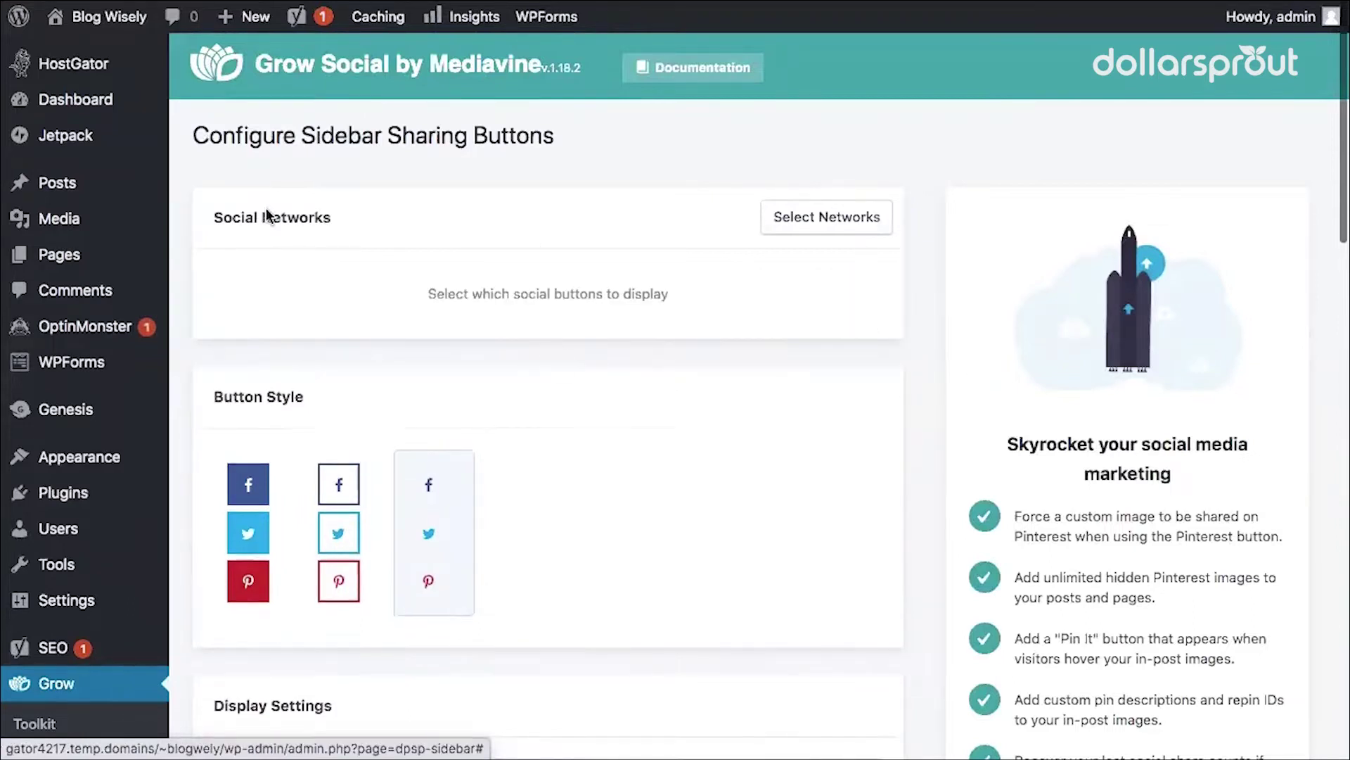
{"action": "left_click", "coordinate": [816, 235]}
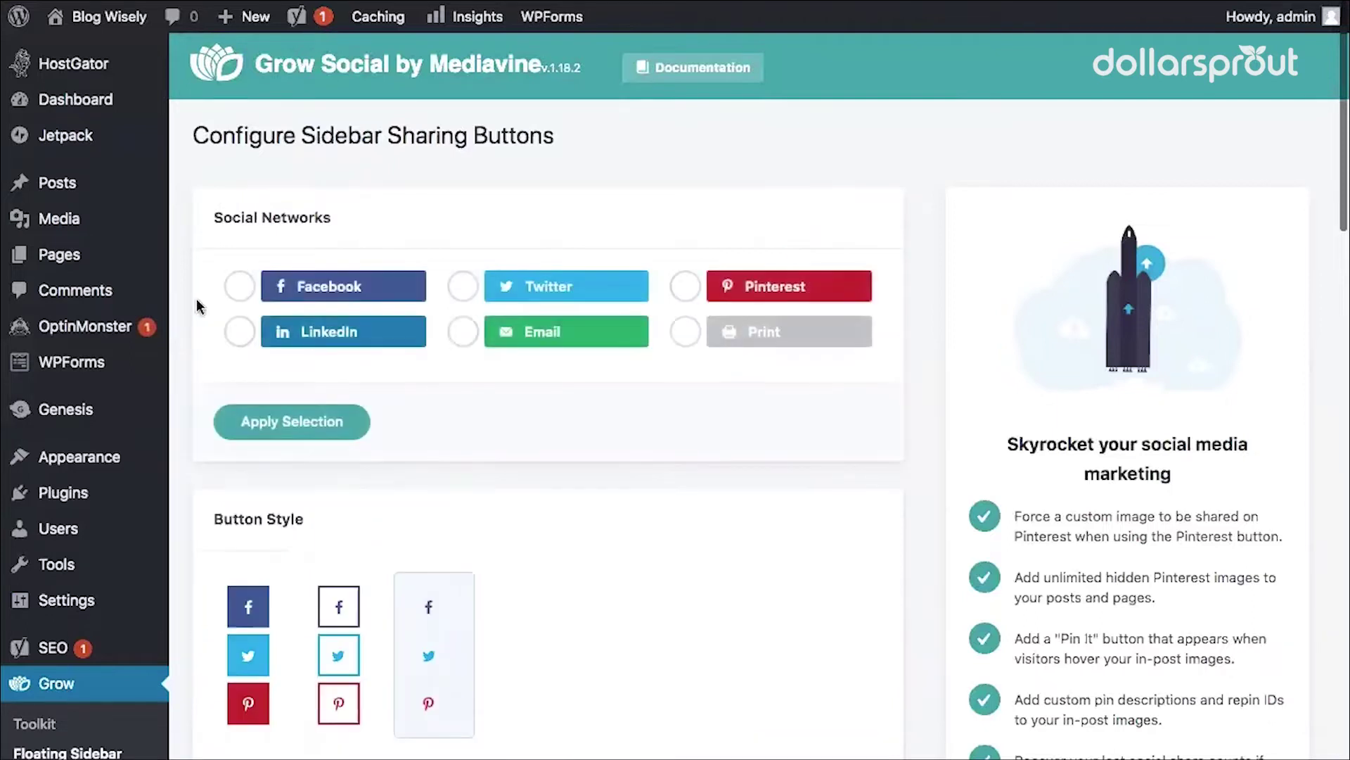
{"action": "left_click", "coordinate": [240, 286]}
{"action": "left_click", "coordinate": [239, 331]}
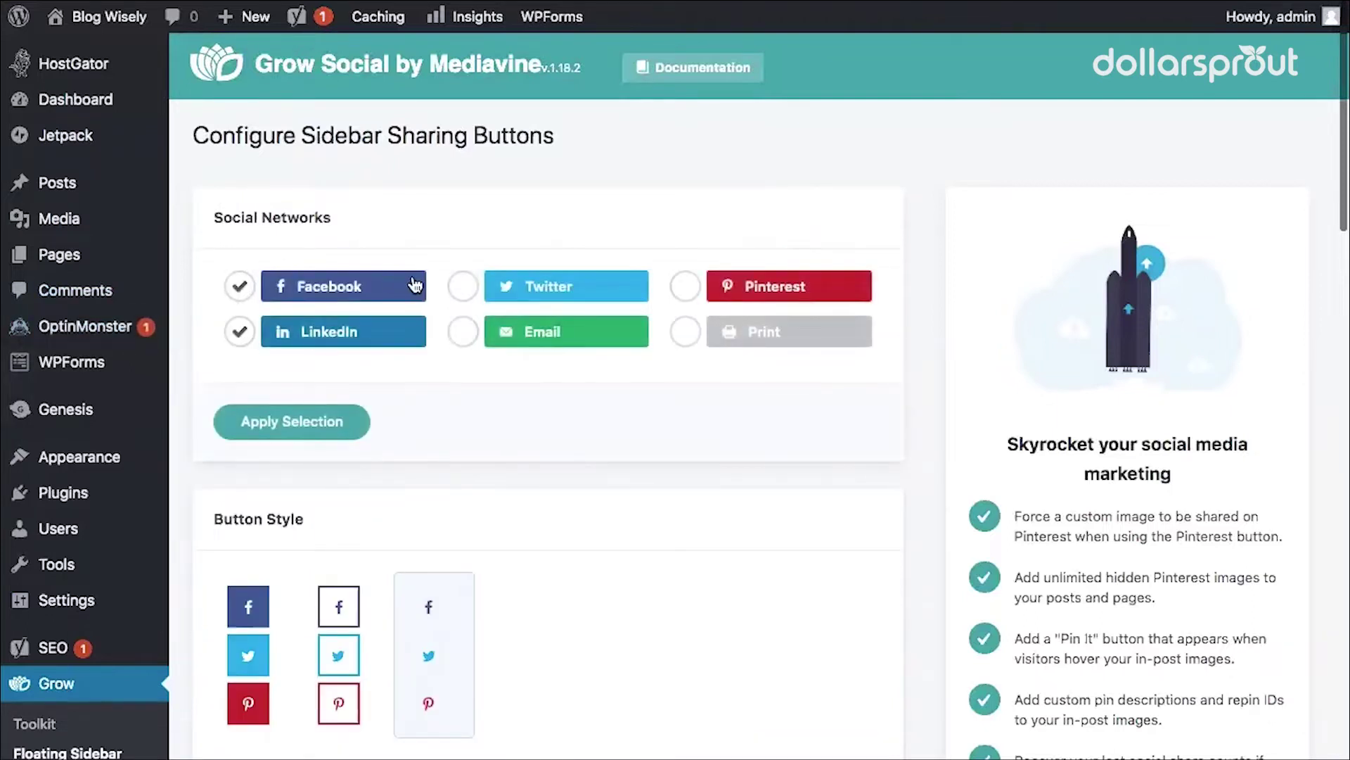
{"action": "left_click", "coordinate": [462, 285]}
{"action": "left_click", "coordinate": [686, 286]}
{"action": "left_click", "coordinate": [319, 430]}
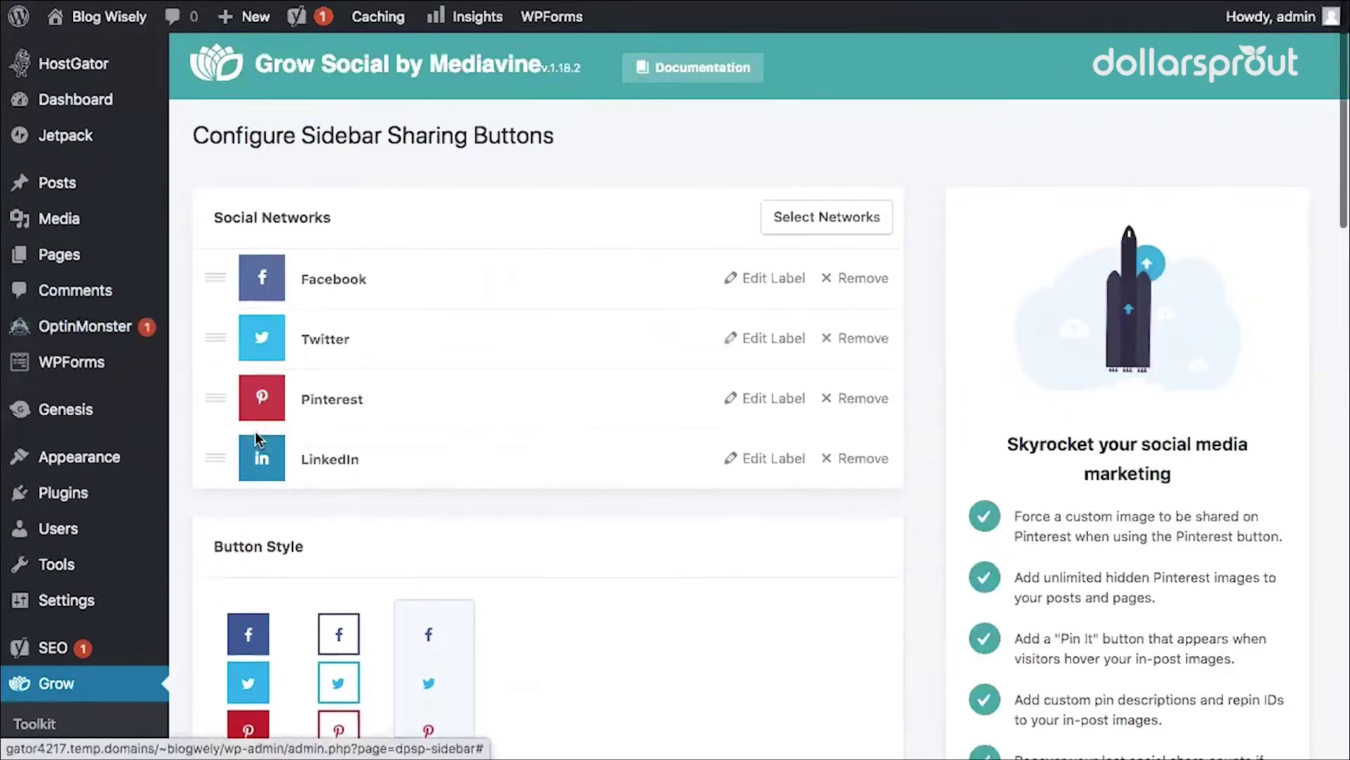
Pick the solid filled sidebar Button Style, keep the Rectangular shape, and scroll through Display Settings
{"action": "scroll", "coordinate": [558, 437], "scroll_direction": "down", "scroll_amount": 4}
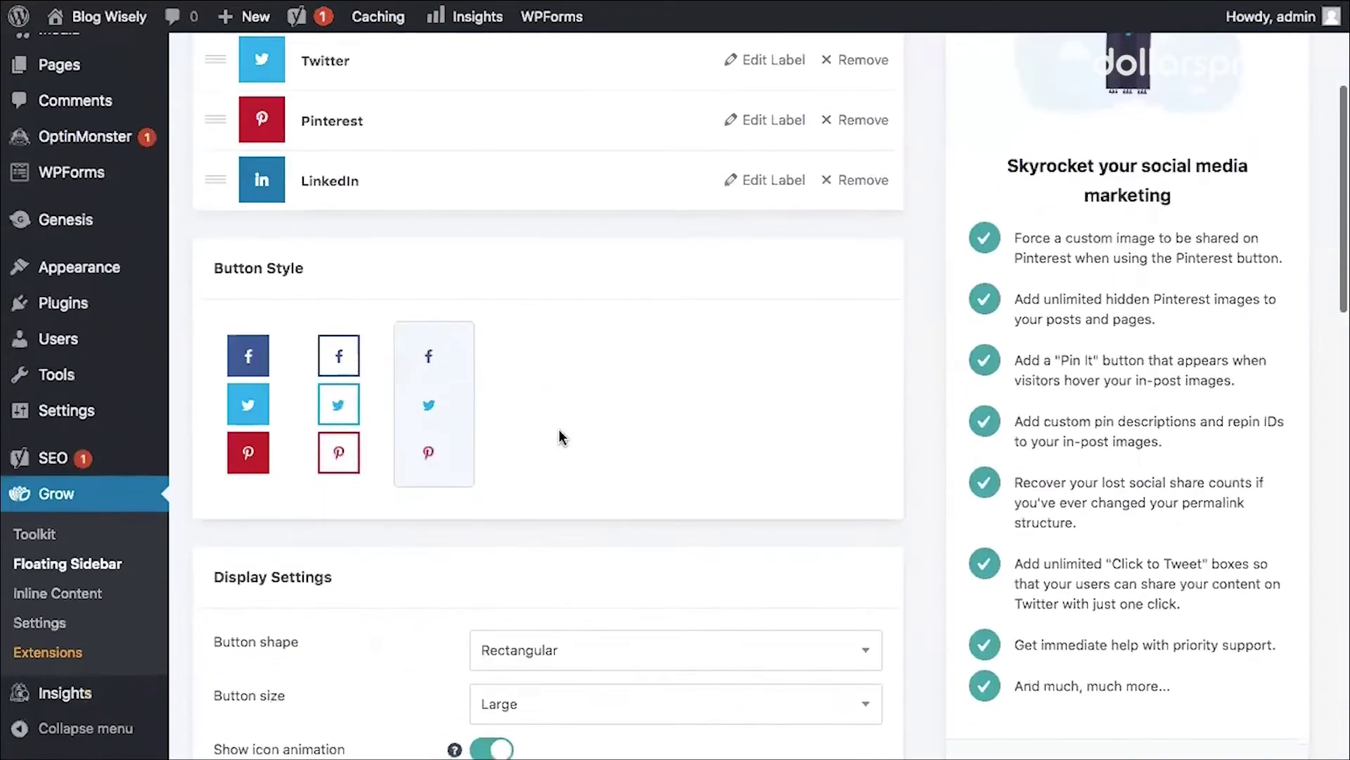
{"action": "scroll", "coordinate": [567, 362], "scroll_direction": "down", "scroll_amount": 1}
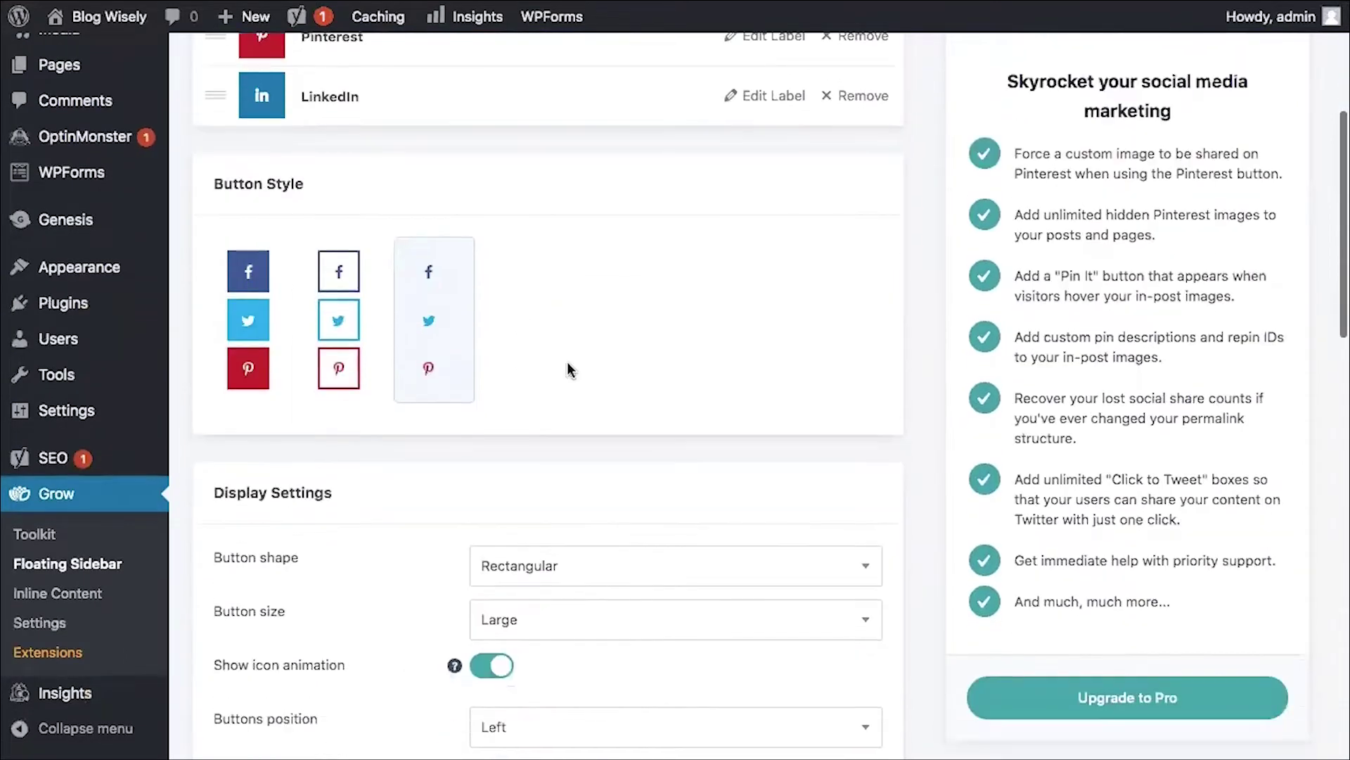
{"action": "left_click", "coordinate": [263, 286]}
{"action": "scroll", "coordinate": [265, 287], "scroll_direction": "down", "scroll_amount": 5}
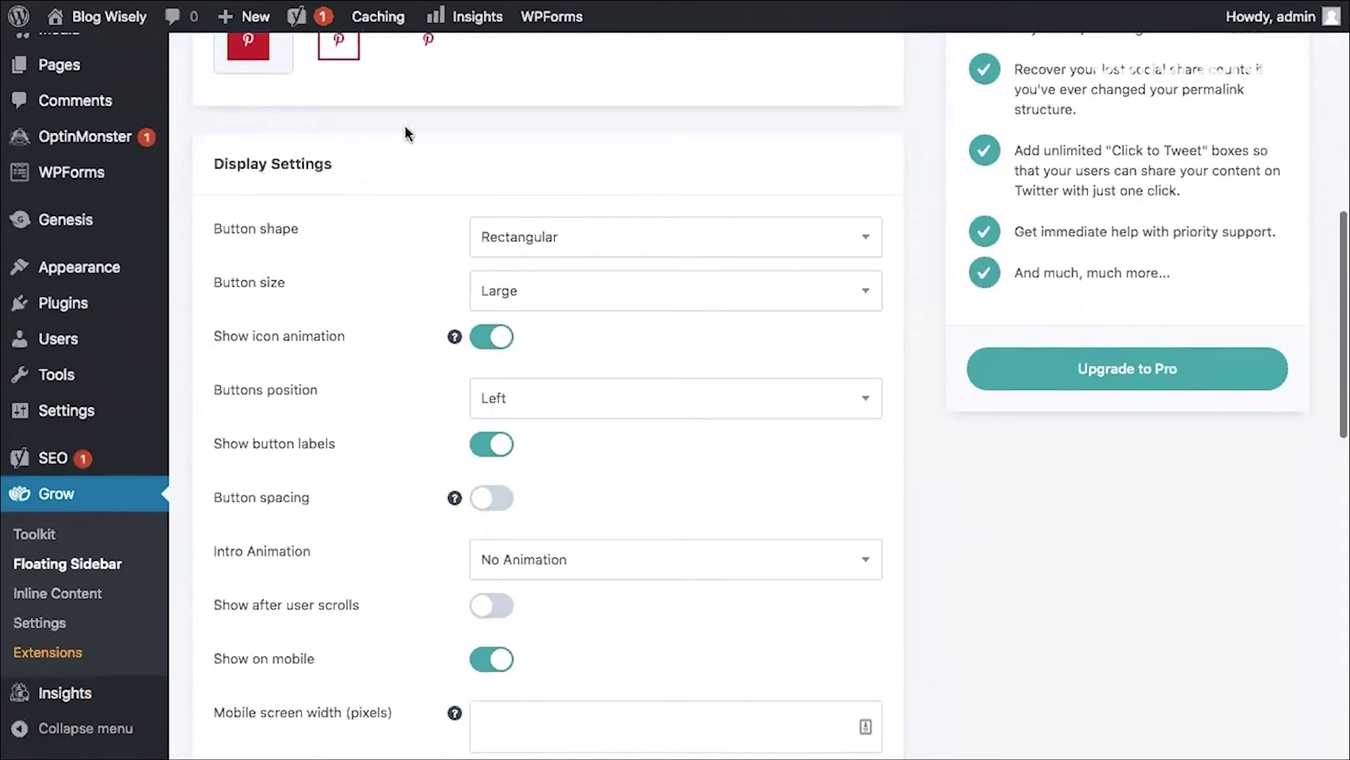
{"action": "left_click", "coordinate": [576, 255]}
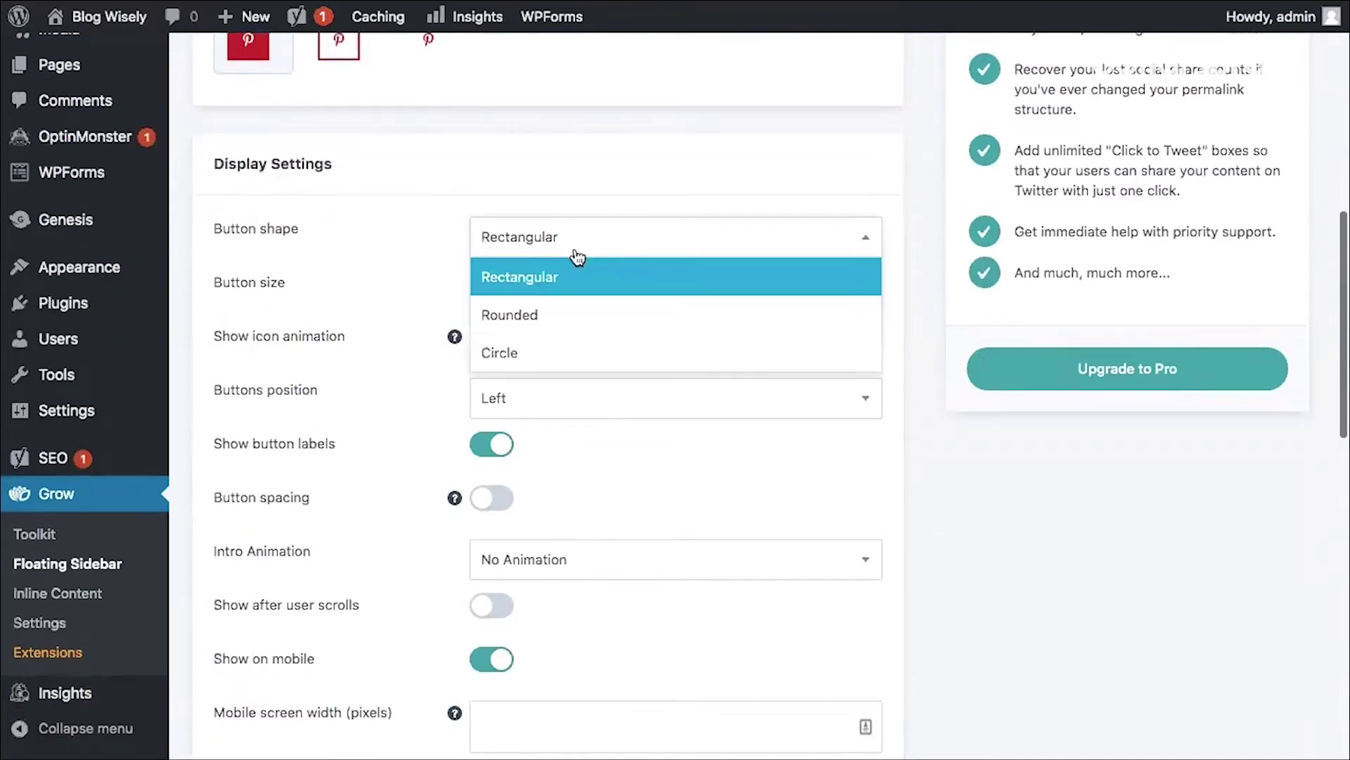
{"action": "left_click", "coordinate": [518, 248]}
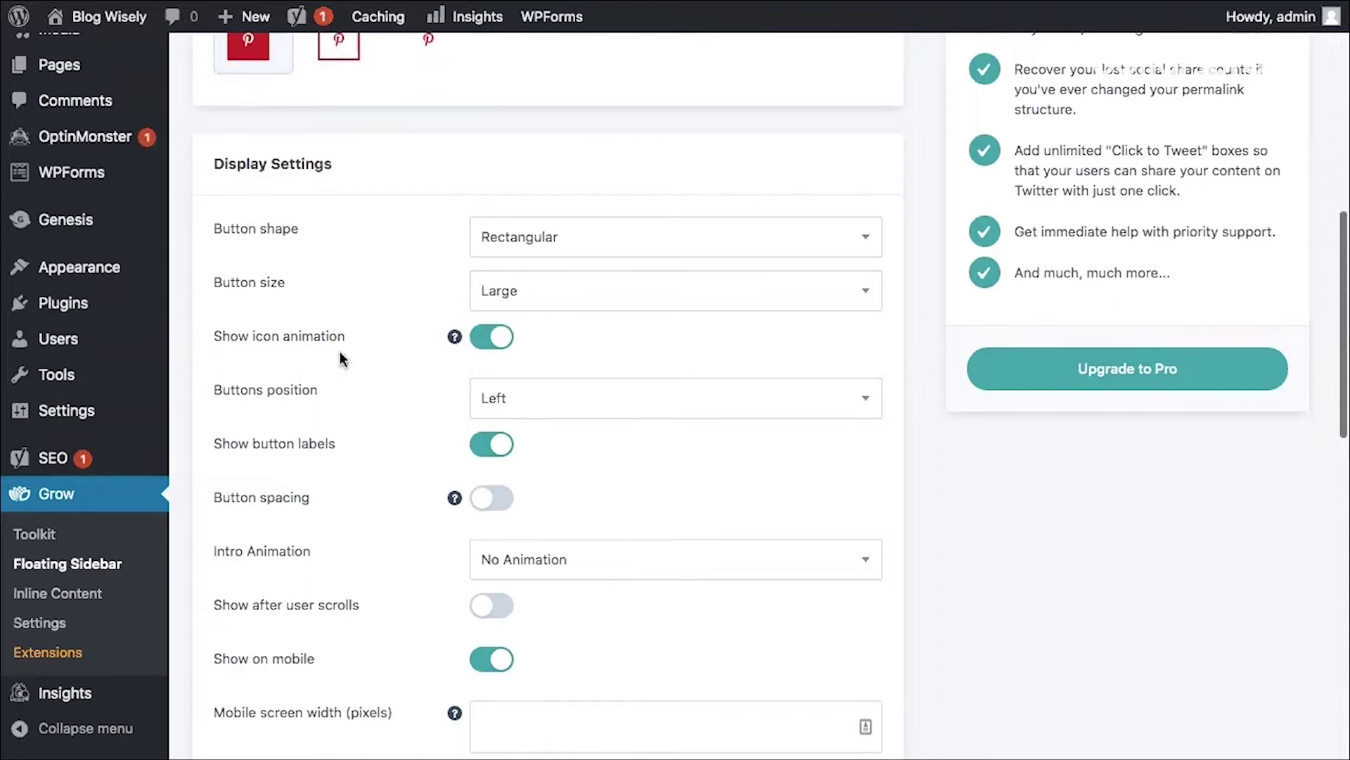
{"action": "scroll", "coordinate": [340, 357], "scroll_direction": "down", "scroll_amount": 2}
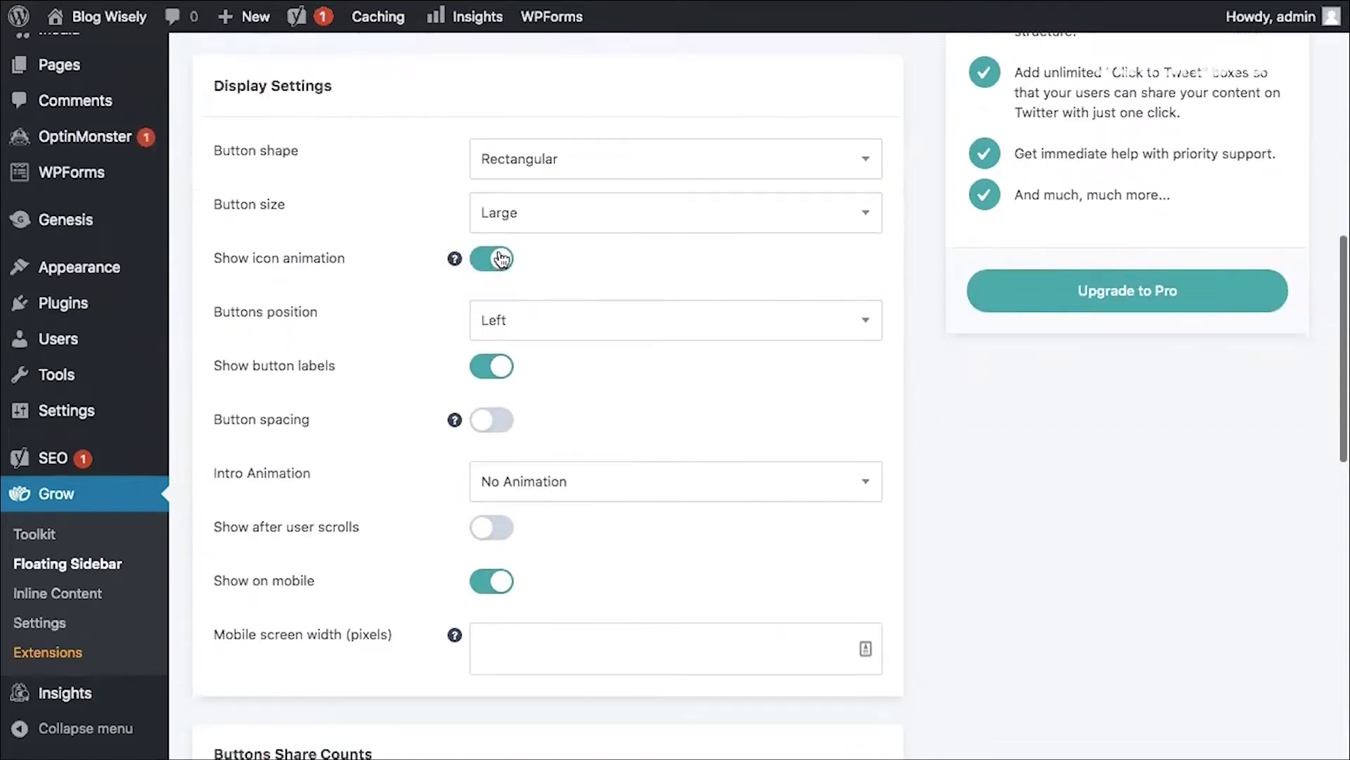
{"action": "scroll", "coordinate": [512, 301], "scroll_direction": "up", "scroll_amount": 6}
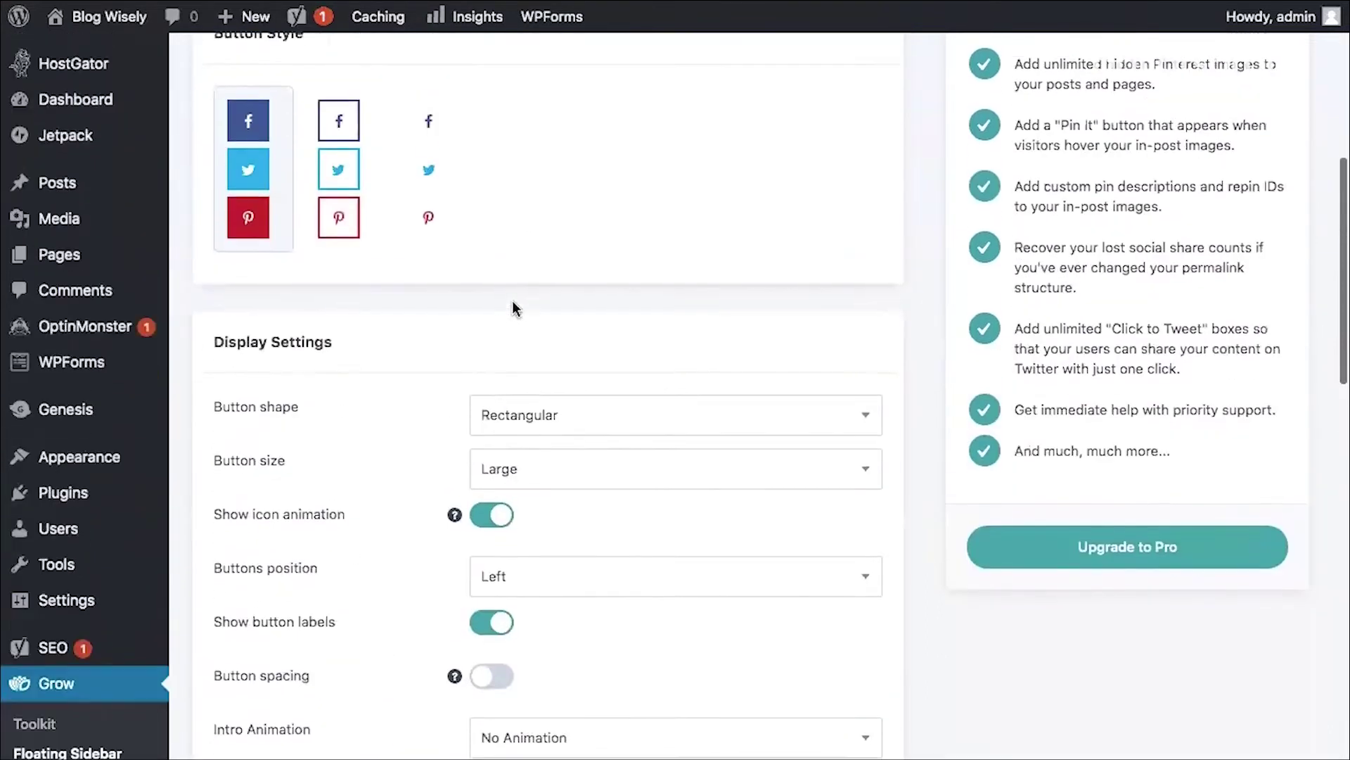
{"action": "left_click", "coordinate": [248, 218]}
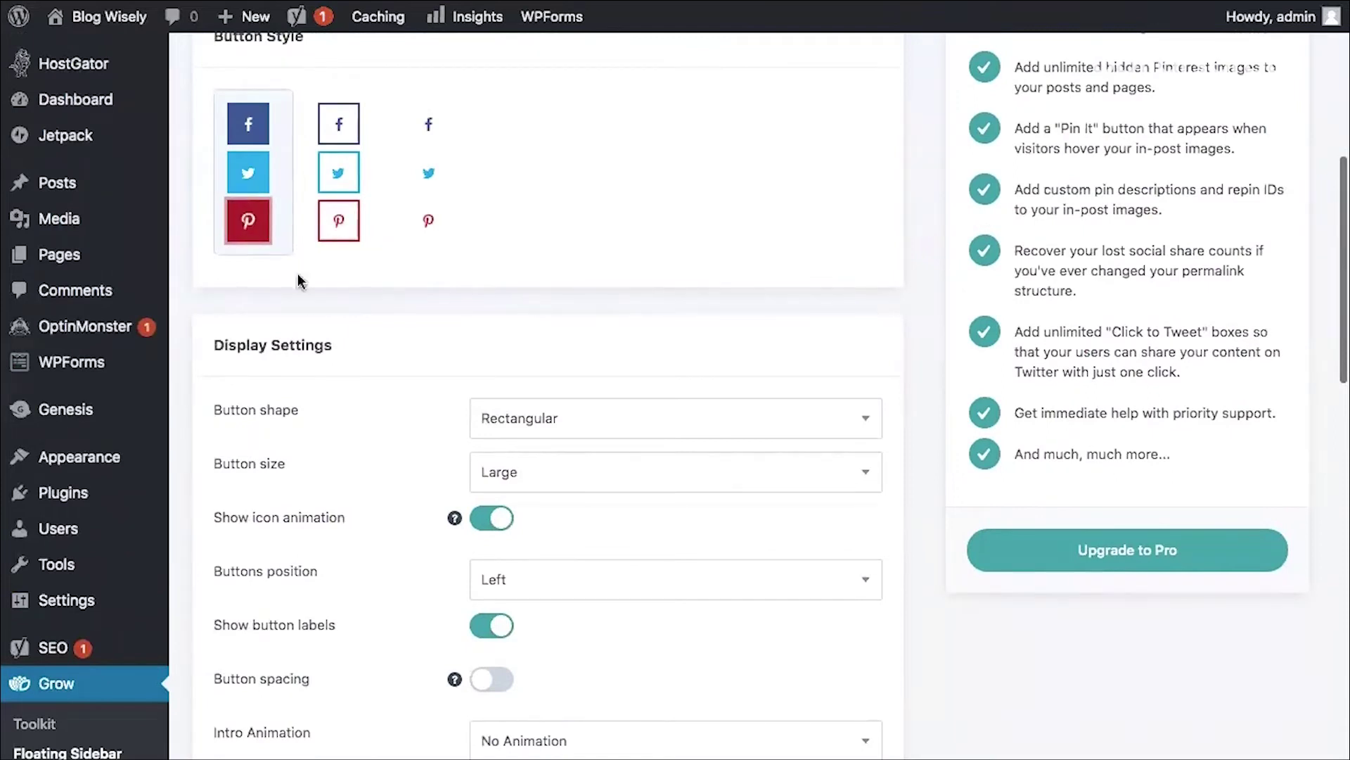
{"action": "scroll", "coordinate": [462, 339], "scroll_direction": "down", "scroll_amount": 7}
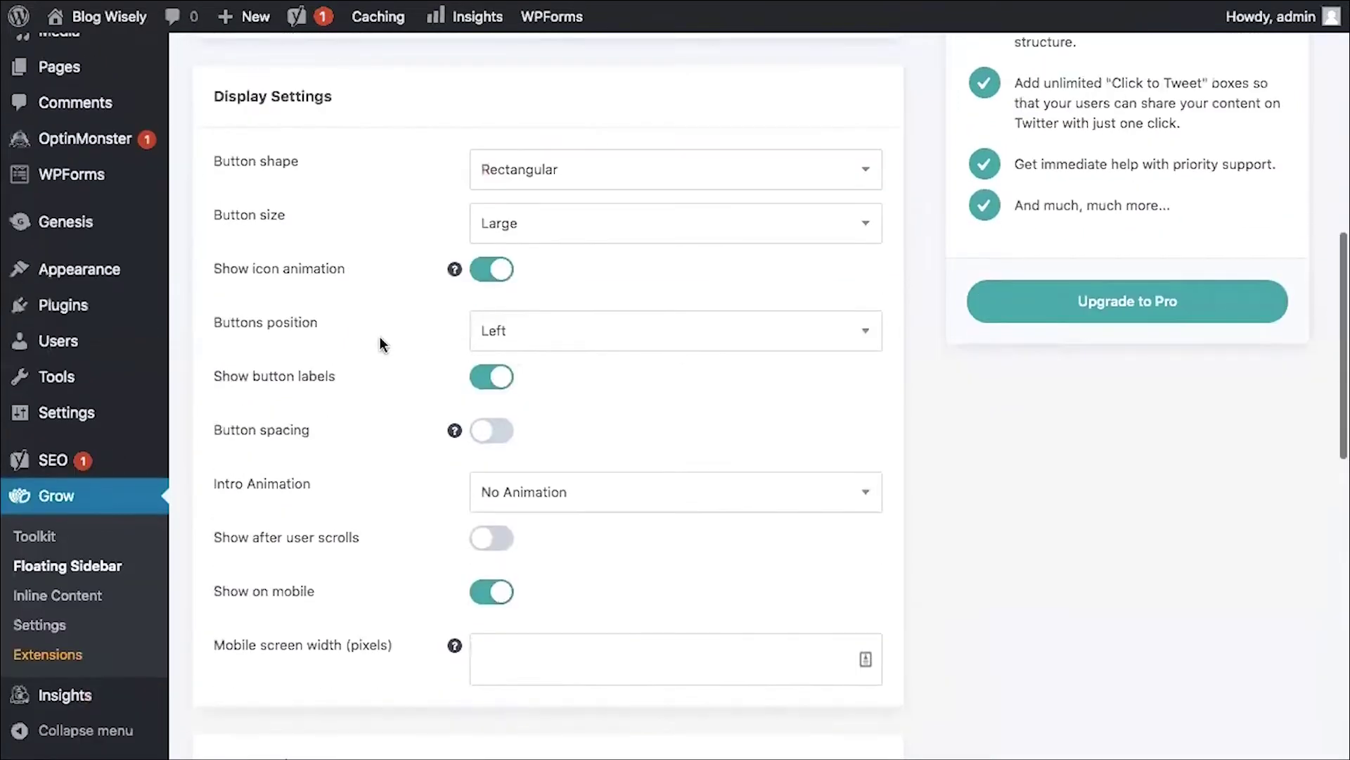
{"action": "scroll", "coordinate": [440, 398], "scroll_direction": "down", "scroll_amount": 4}
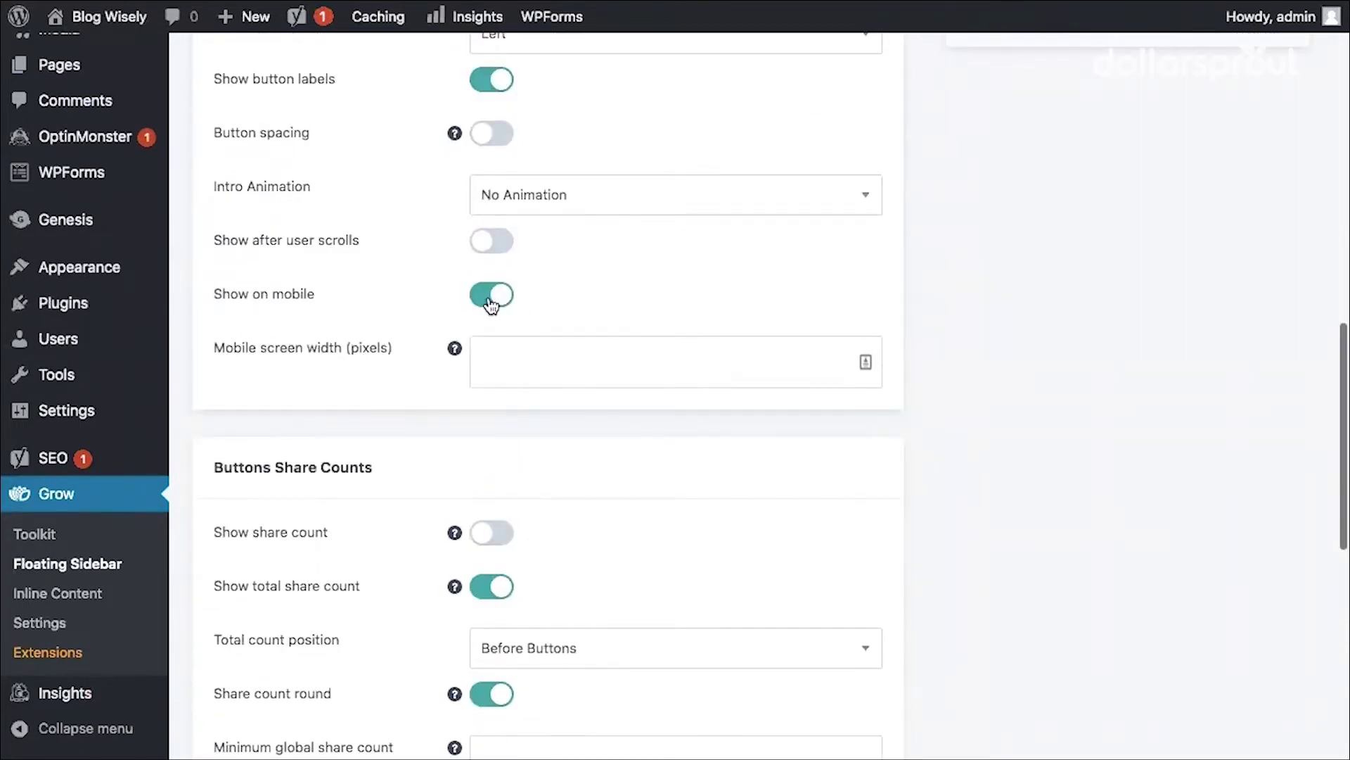
Turn on per-network share counts, keeping the total count Before Buttons with rounding on
{"action": "scroll", "coordinate": [609, 273], "scroll_direction": "down", "scroll_amount": 6}
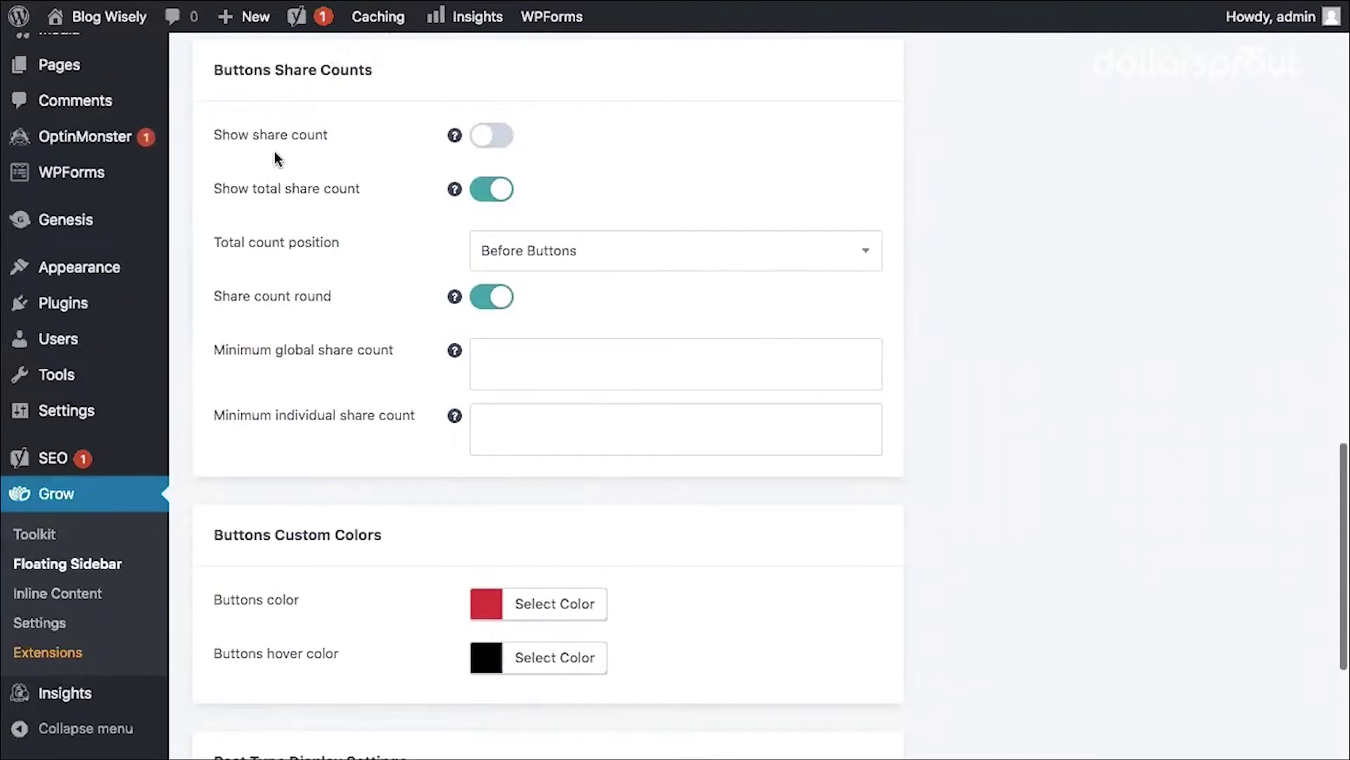
{"action": "left_click", "coordinate": [488, 140]}
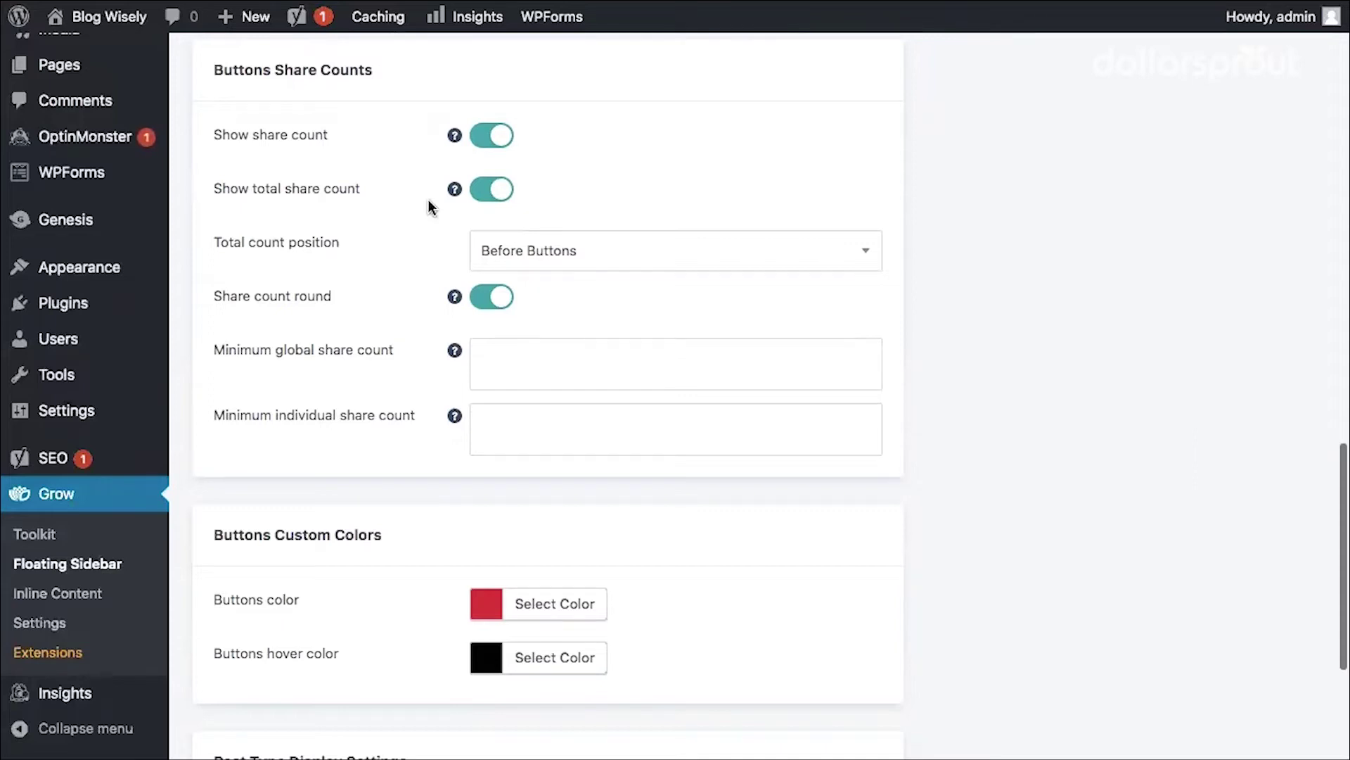
{"action": "left_click", "coordinate": [539, 252]}
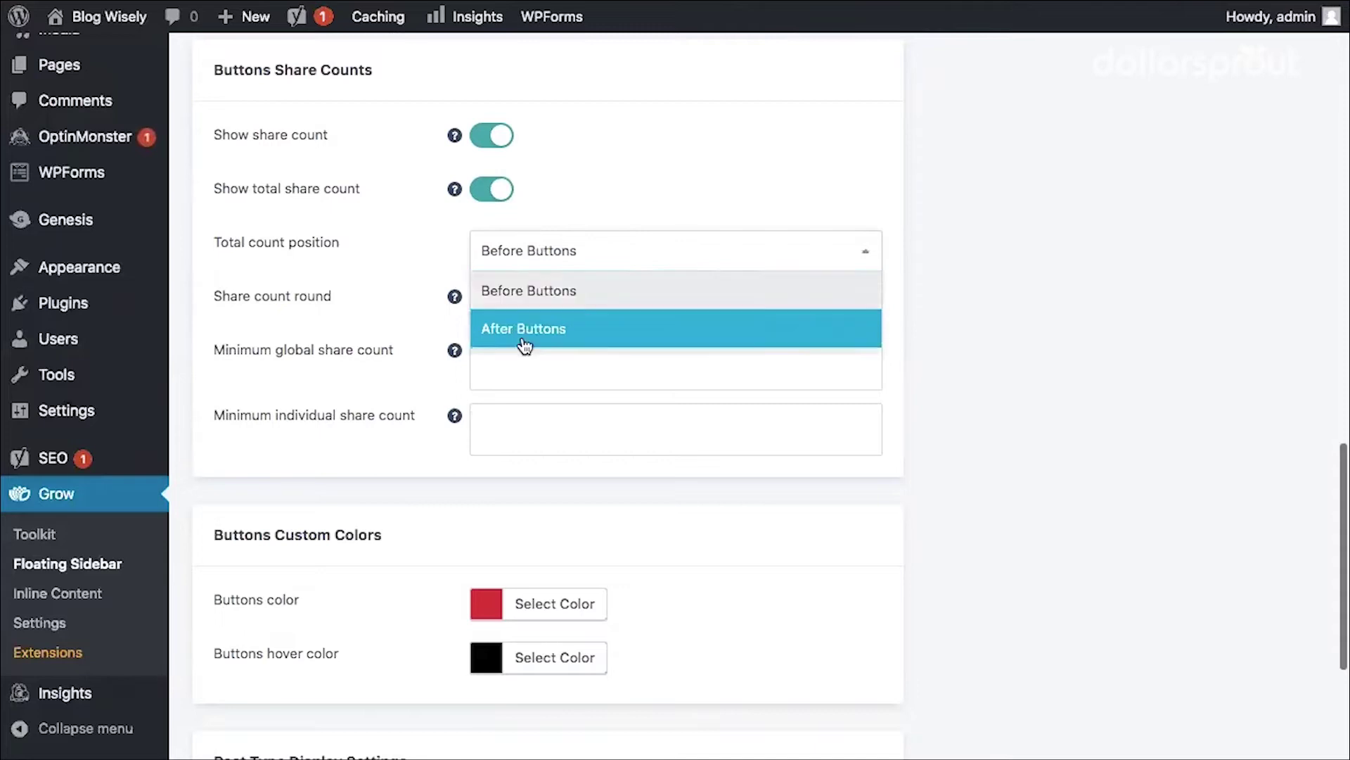
{"action": "left_click", "coordinate": [418, 261]}
{"action": "scroll", "coordinate": [418, 262], "scroll_direction": "down", "scroll_amount": 3}
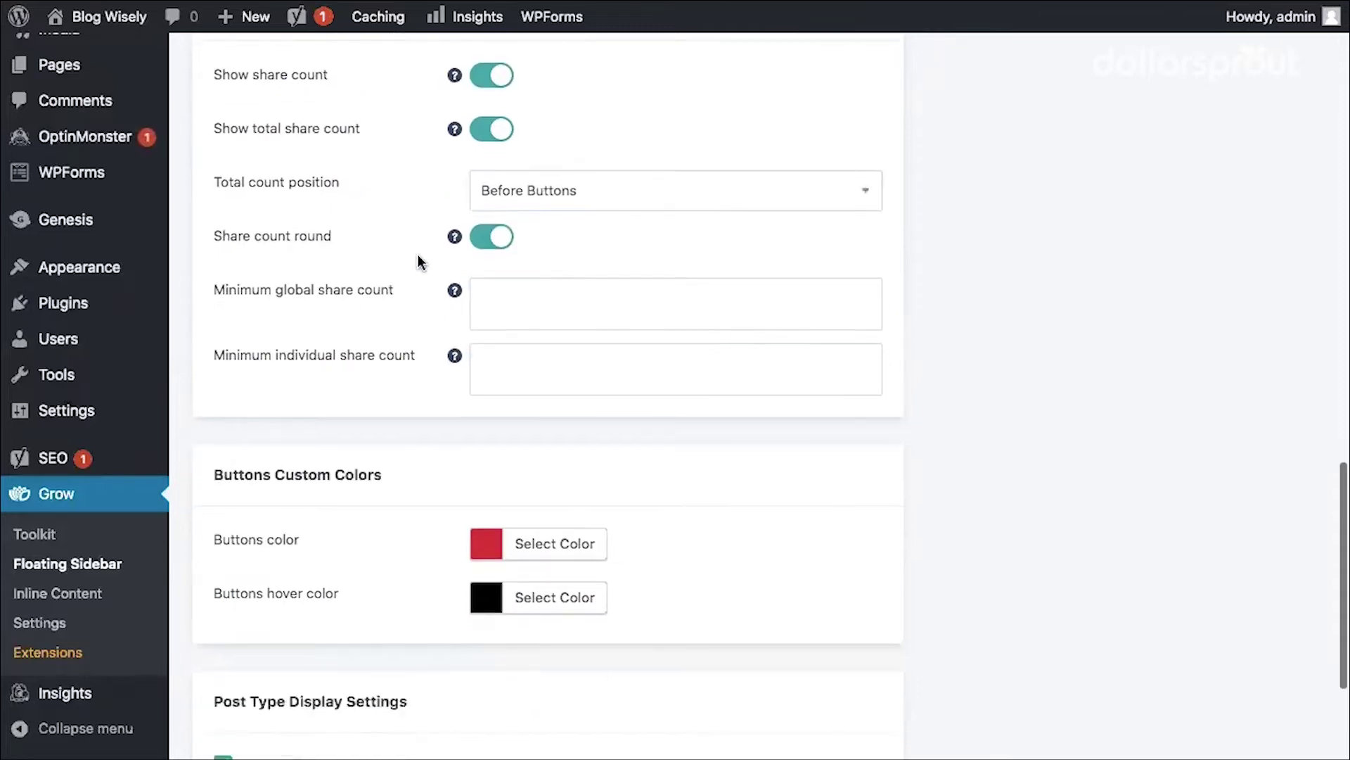
{"action": "left_click", "coordinate": [496, 180]}
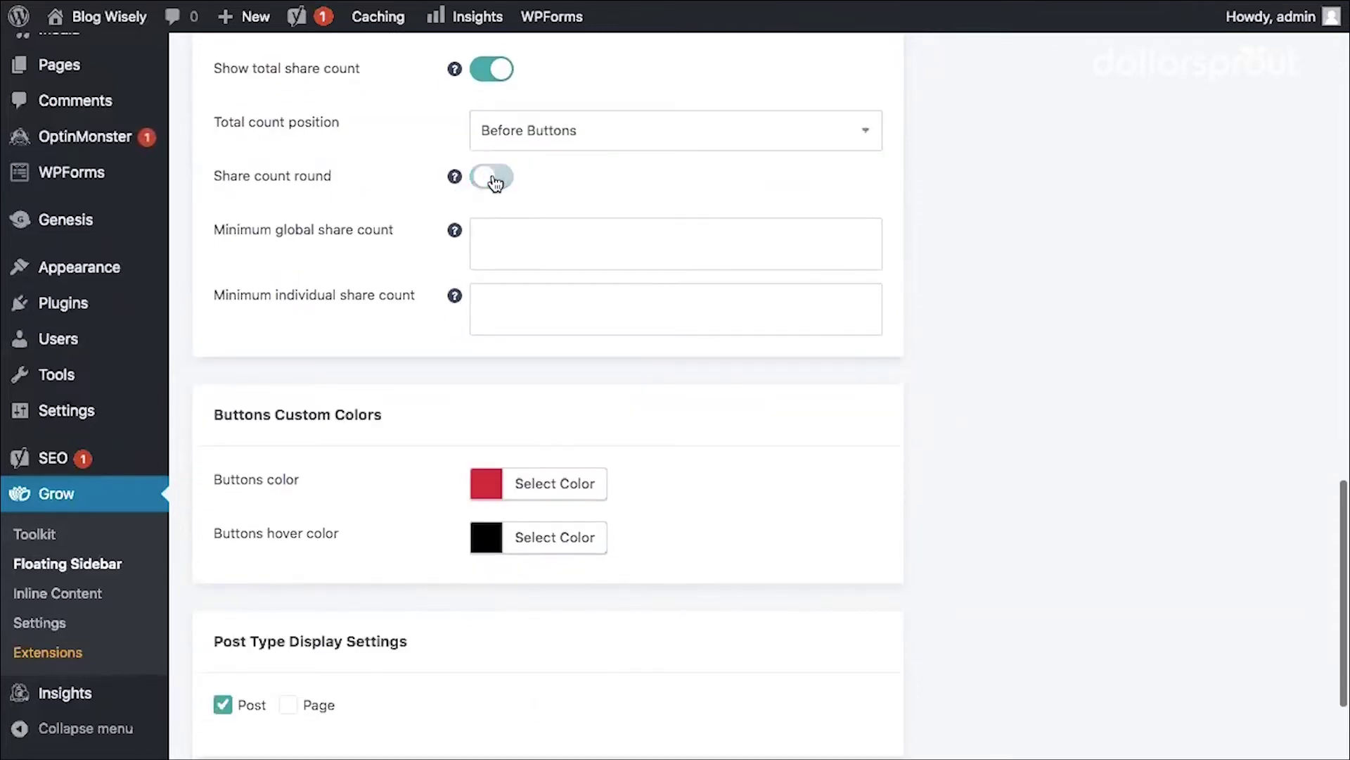
{"action": "mouse_move", "coordinate": [454, 181]}
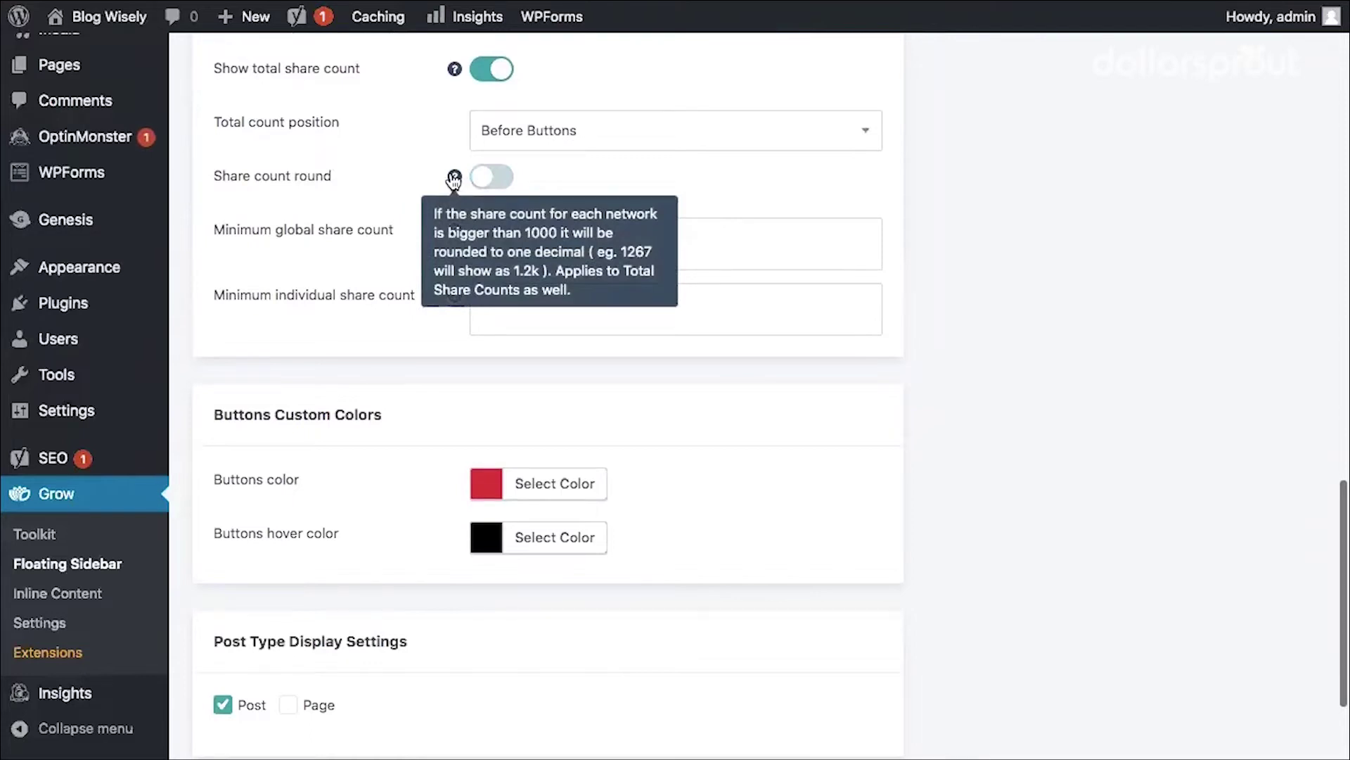
{"action": "left_click", "coordinate": [486, 177]}
Review the minimum global and individual share count fields, leaving them empty
{"action": "scroll", "coordinate": [382, 198], "scroll_direction": "down", "scroll_amount": 1}
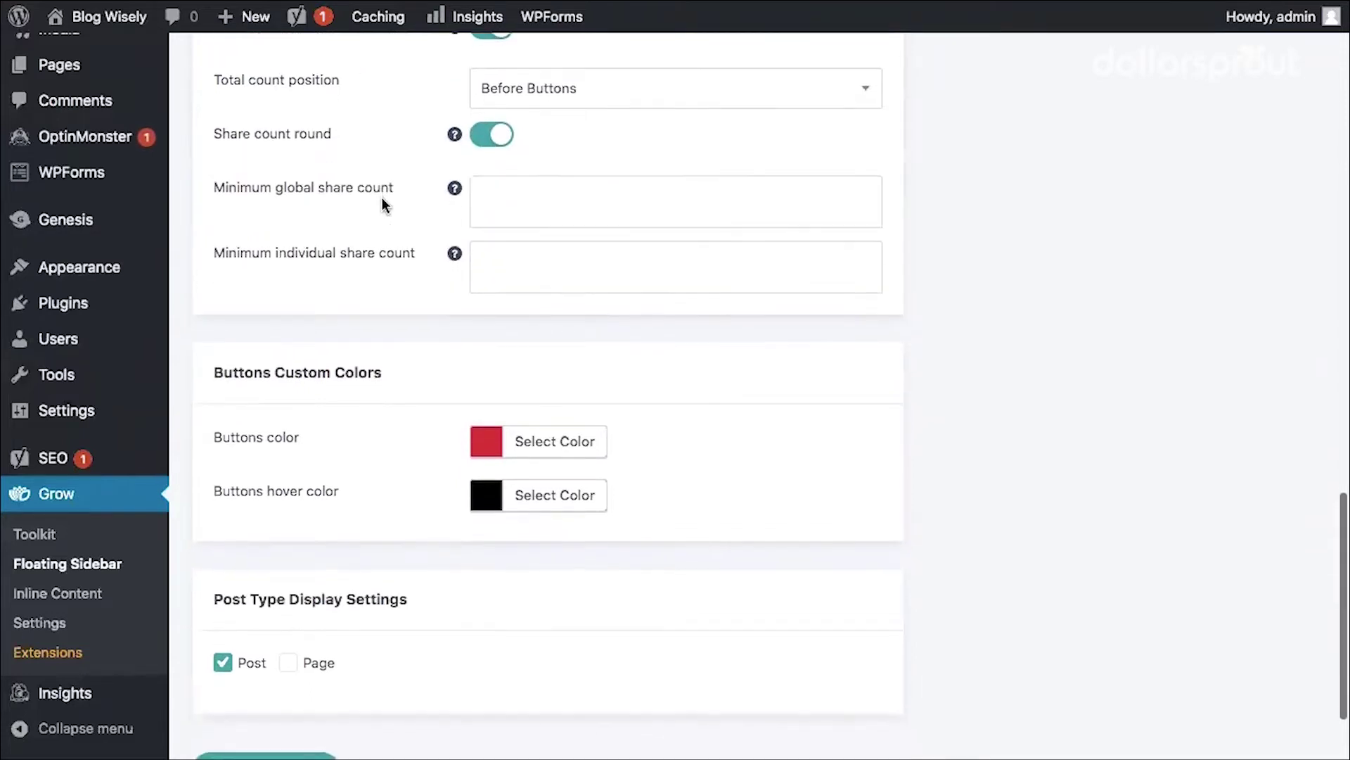
{"action": "left_click_drag", "start_coordinate": [228, 189], "coordinate": [372, 199]}
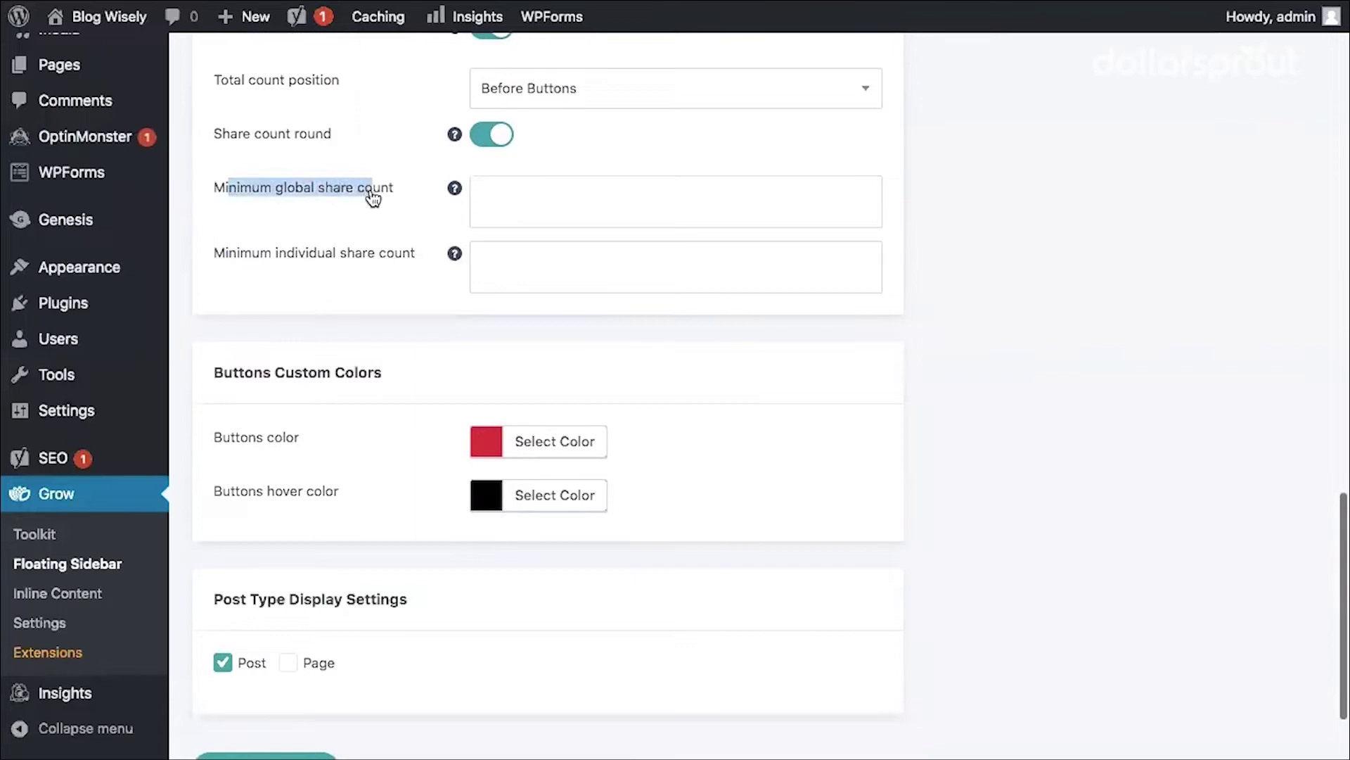
{"action": "left_click", "coordinate": [500, 190]}
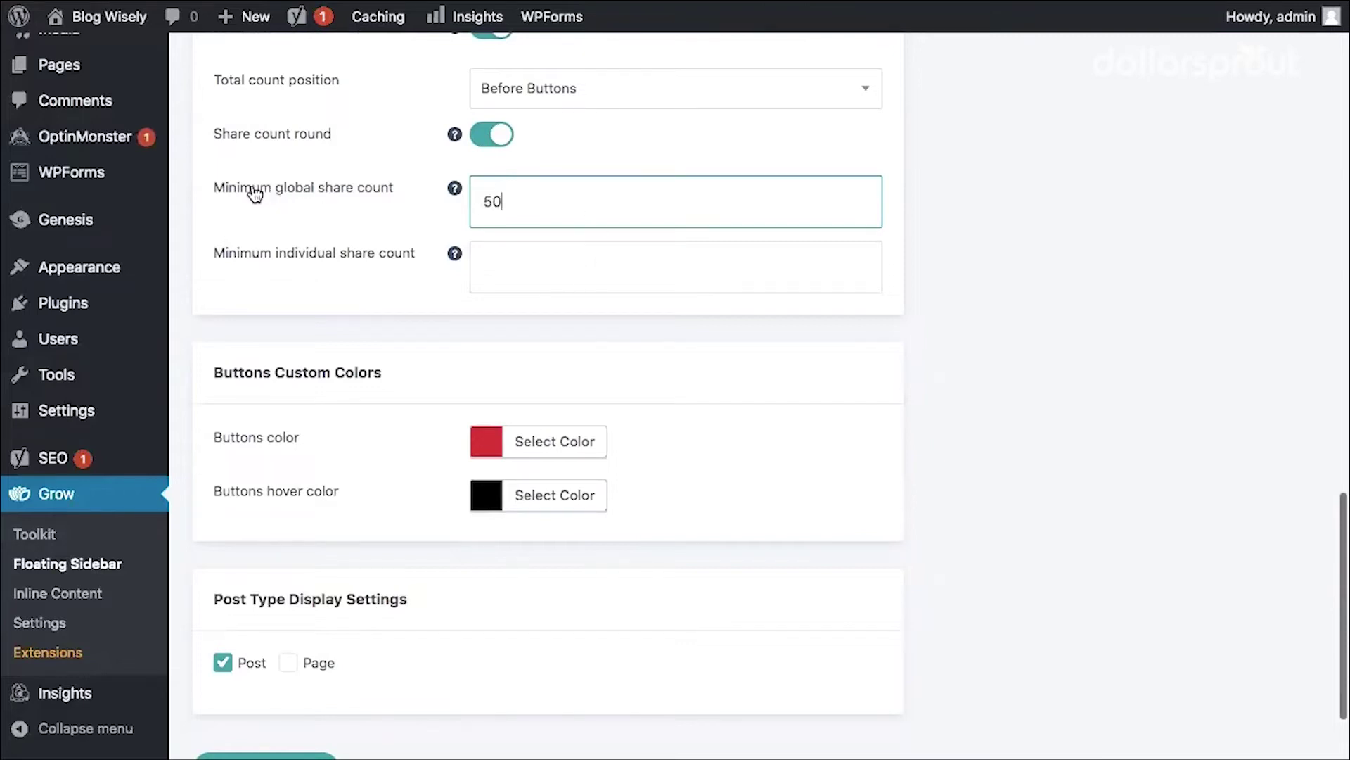
{"action": "left_click_drag", "start_coordinate": [395, 194], "coordinate": [251, 189]}
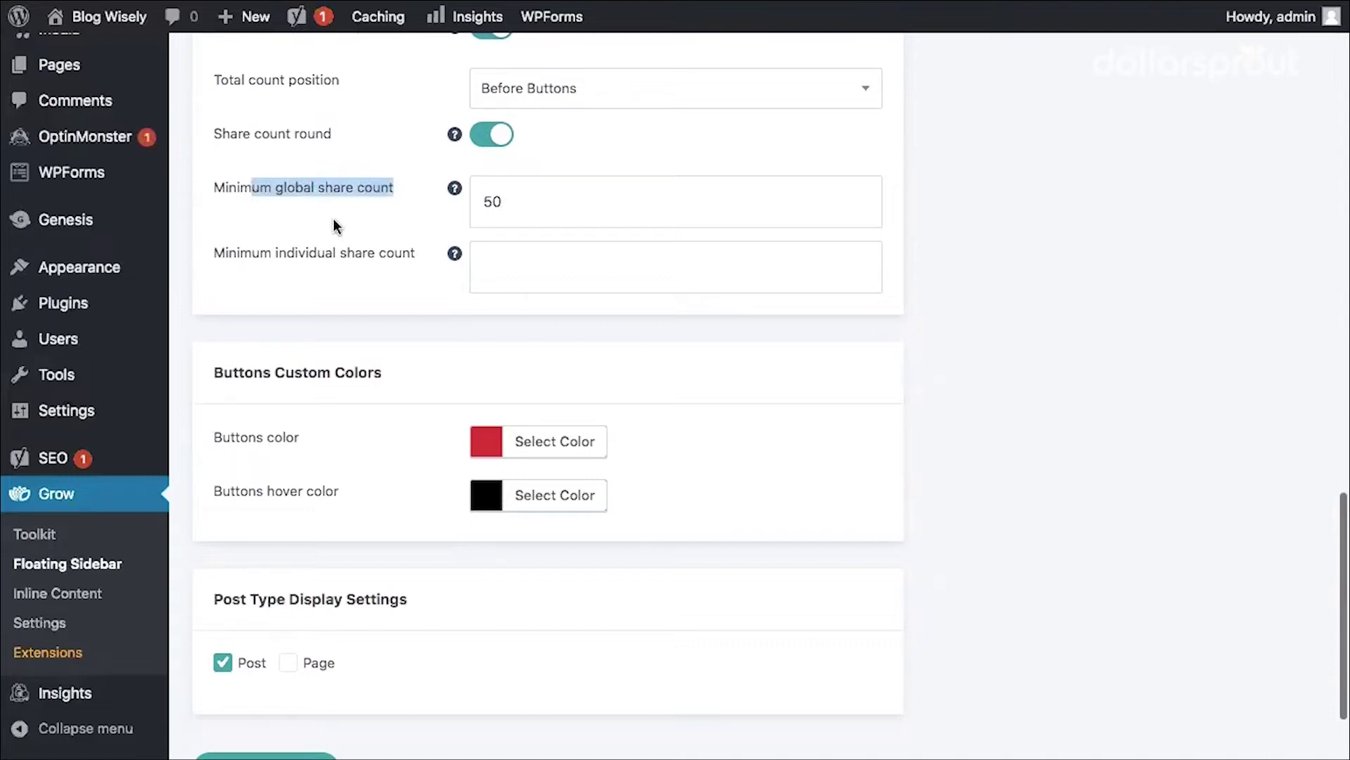
{"action": "left_click_drag", "start_coordinate": [251, 254], "coordinate": [373, 260]}
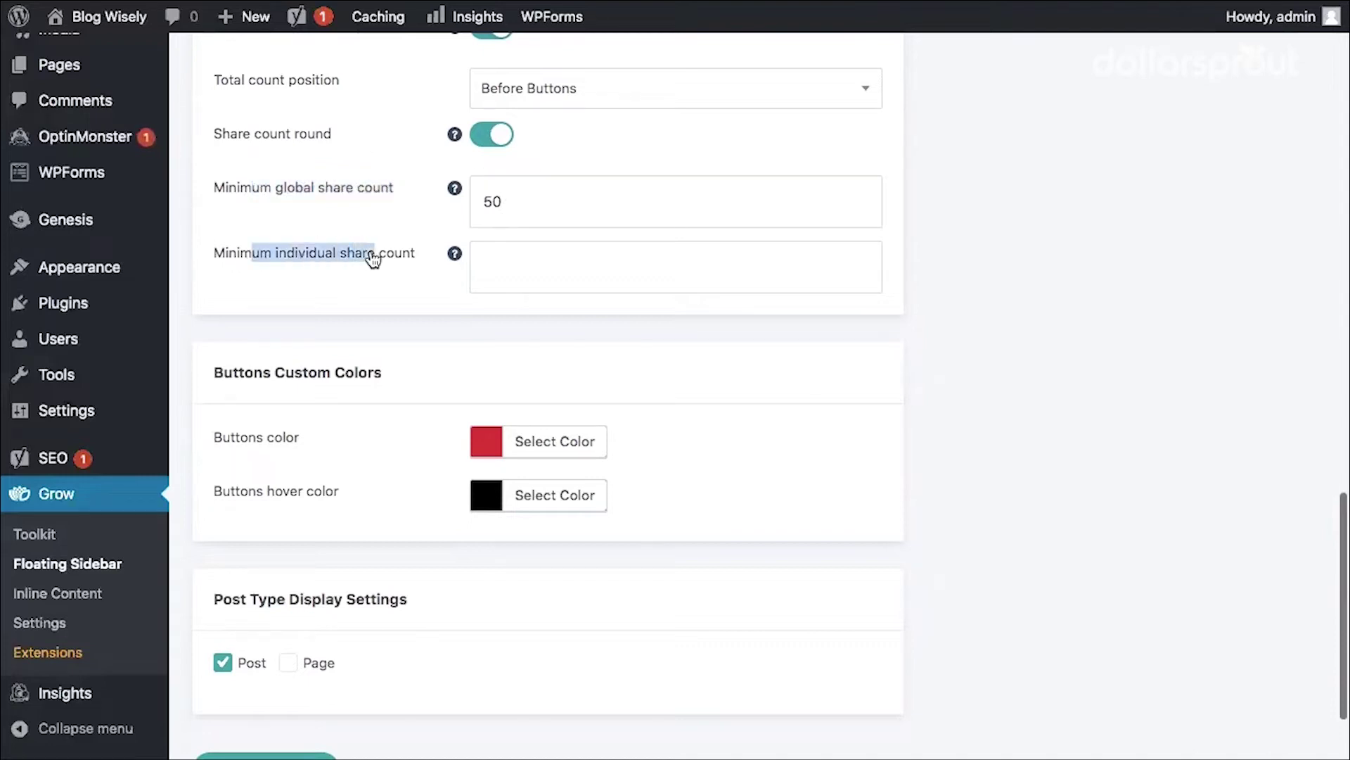
{"action": "left_click", "coordinate": [360, 272]}
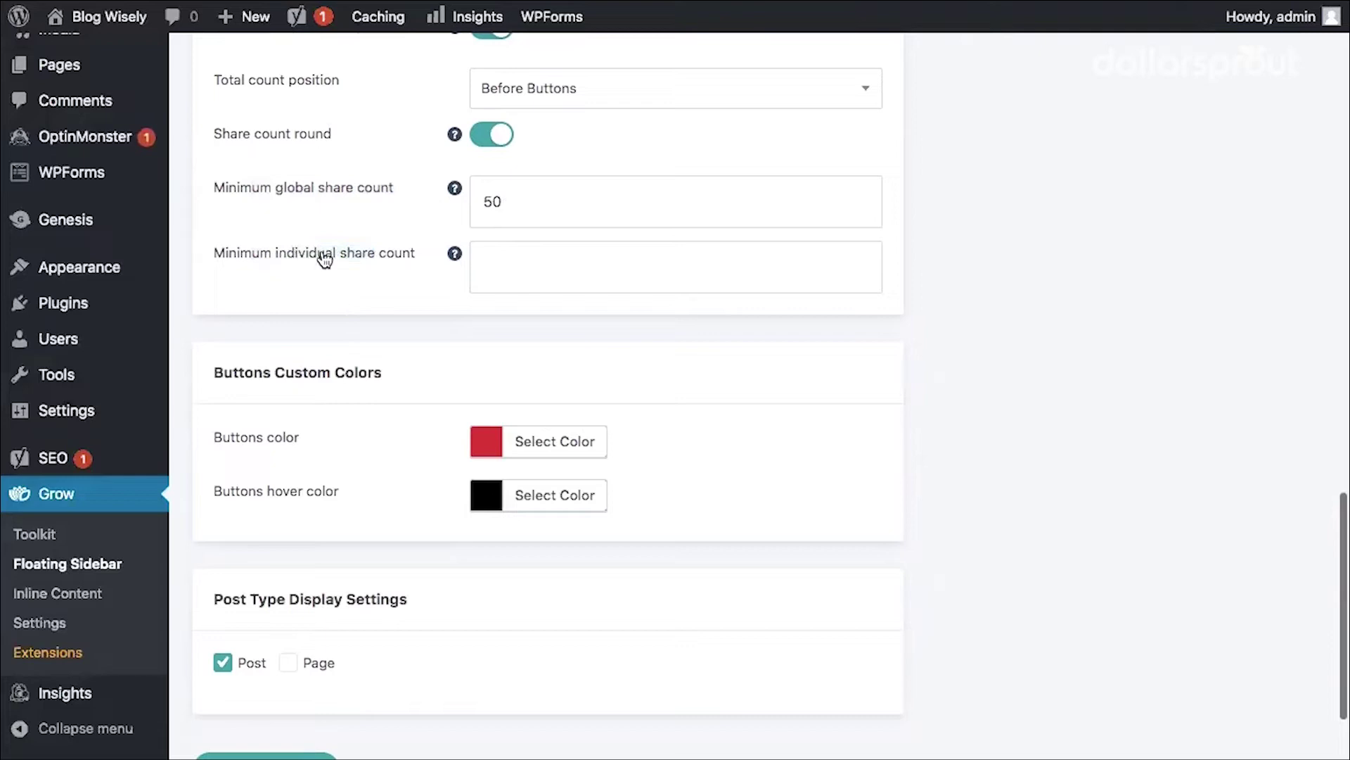
{"action": "left_click", "coordinate": [513, 204]}
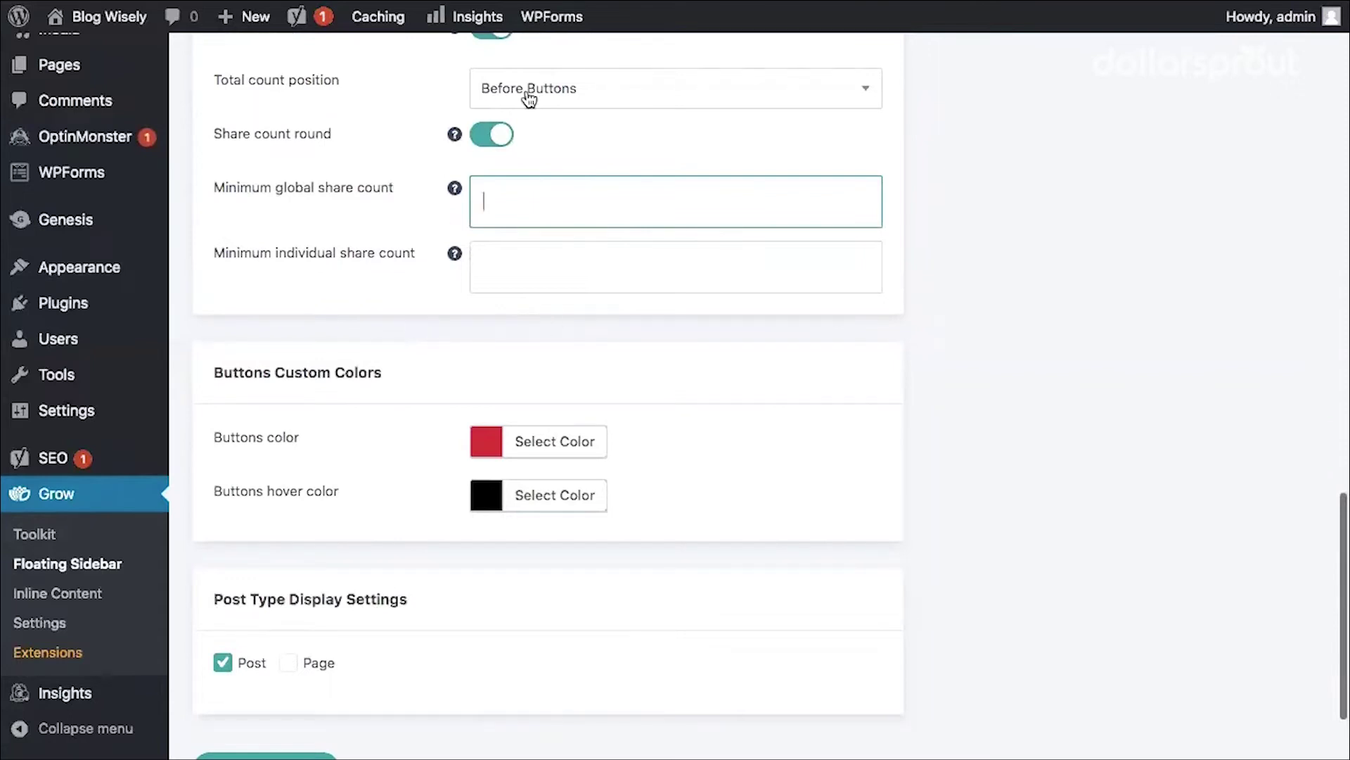
Confirm the #dd3333 button colour and save the Floating Sidebar settings
{"action": "scroll", "coordinate": [367, 269], "scroll_direction": "down", "scroll_amount": 3}
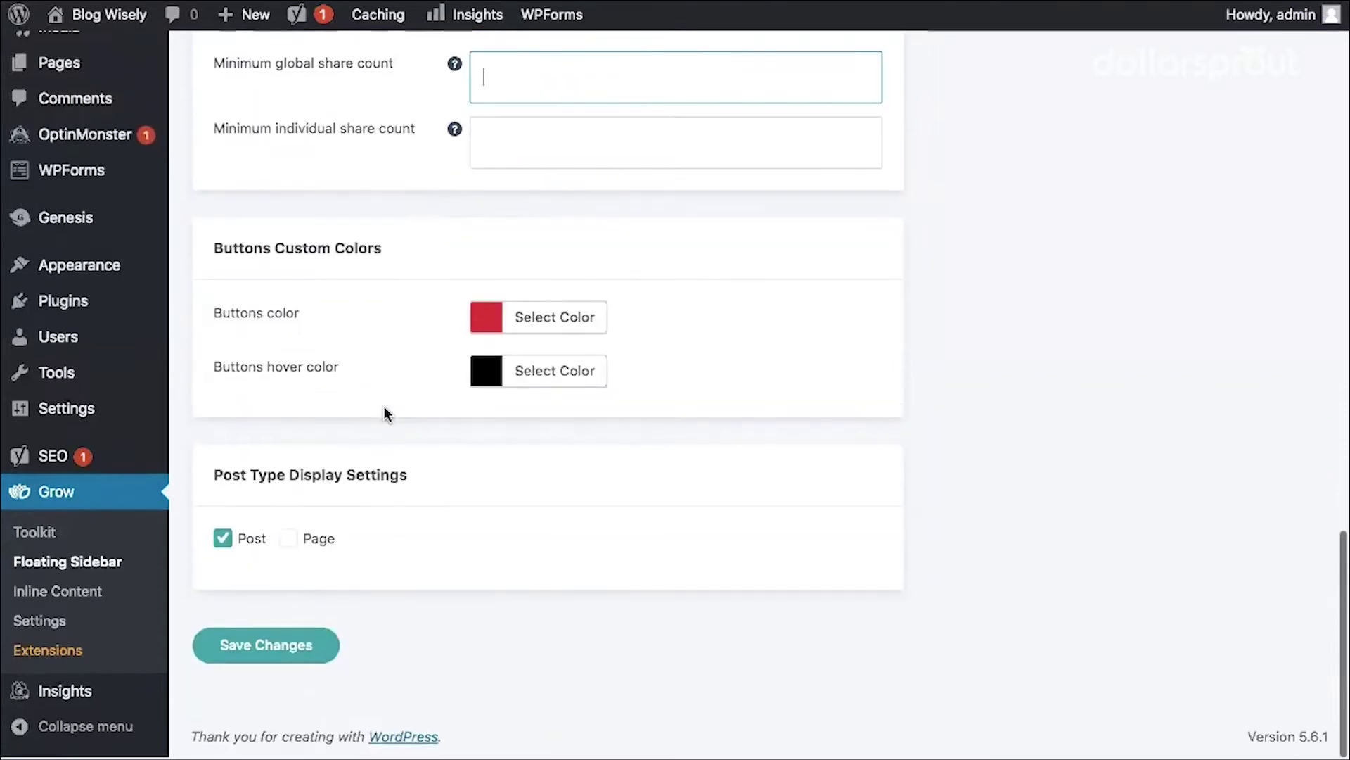
{"action": "left_click", "coordinate": [556, 320]}
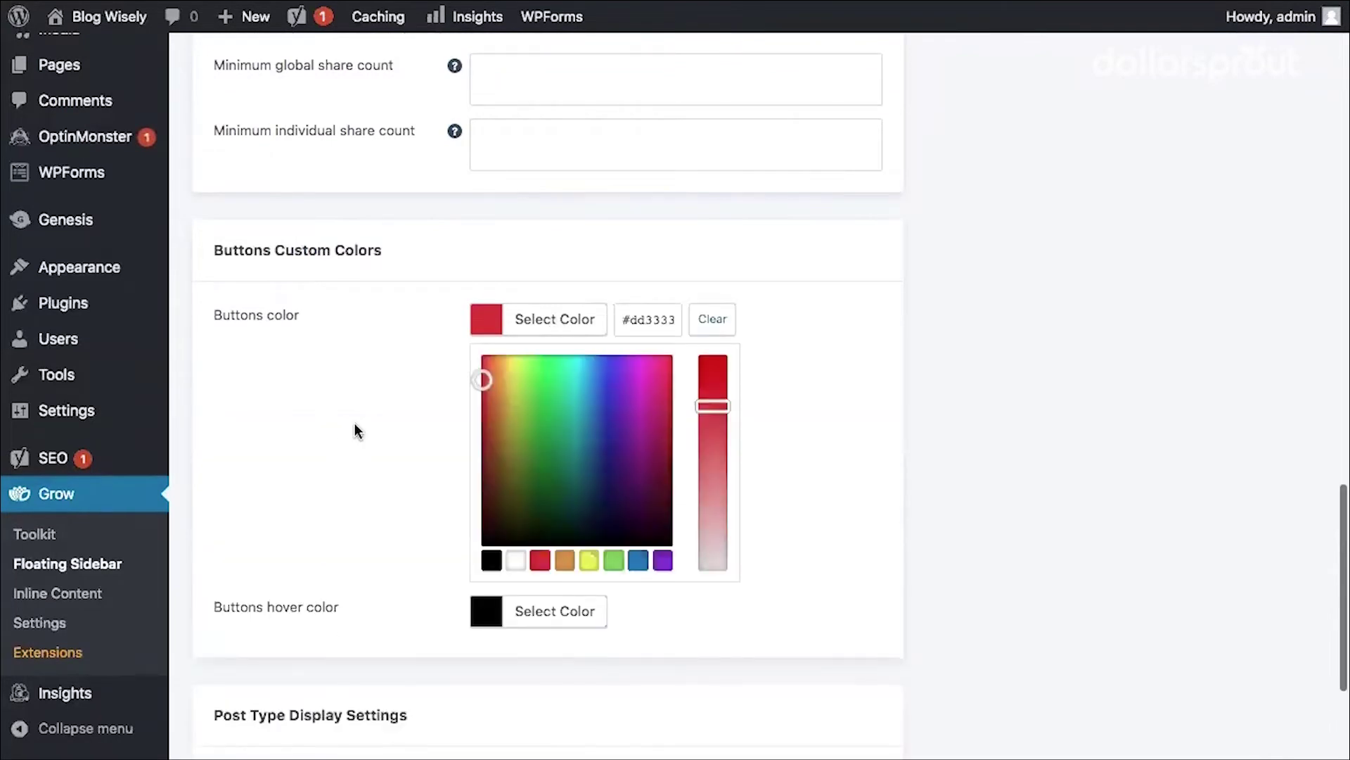
{"action": "scroll", "coordinate": [355, 423], "scroll_direction": "down", "scroll_amount": 2}
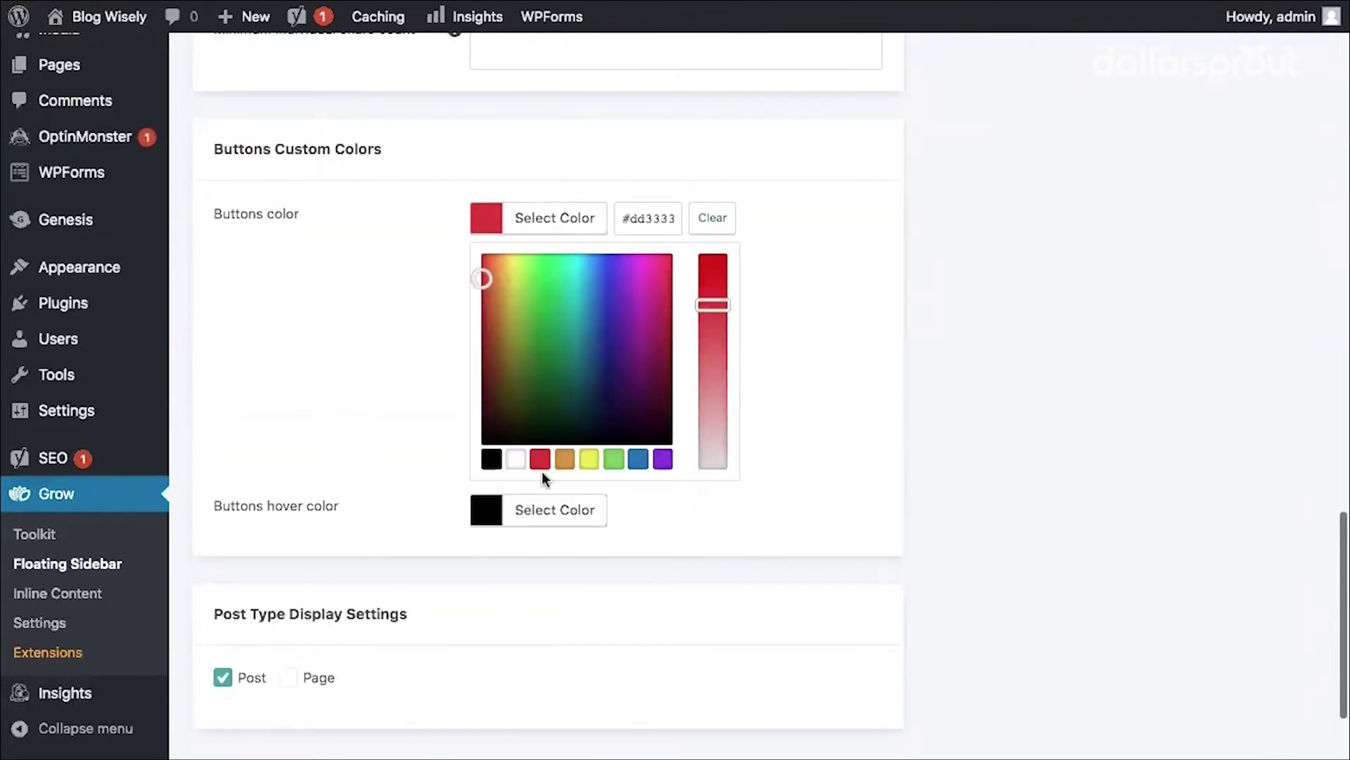
{"action": "scroll", "coordinate": [431, 420], "scroll_direction": "down", "scroll_amount": 2}
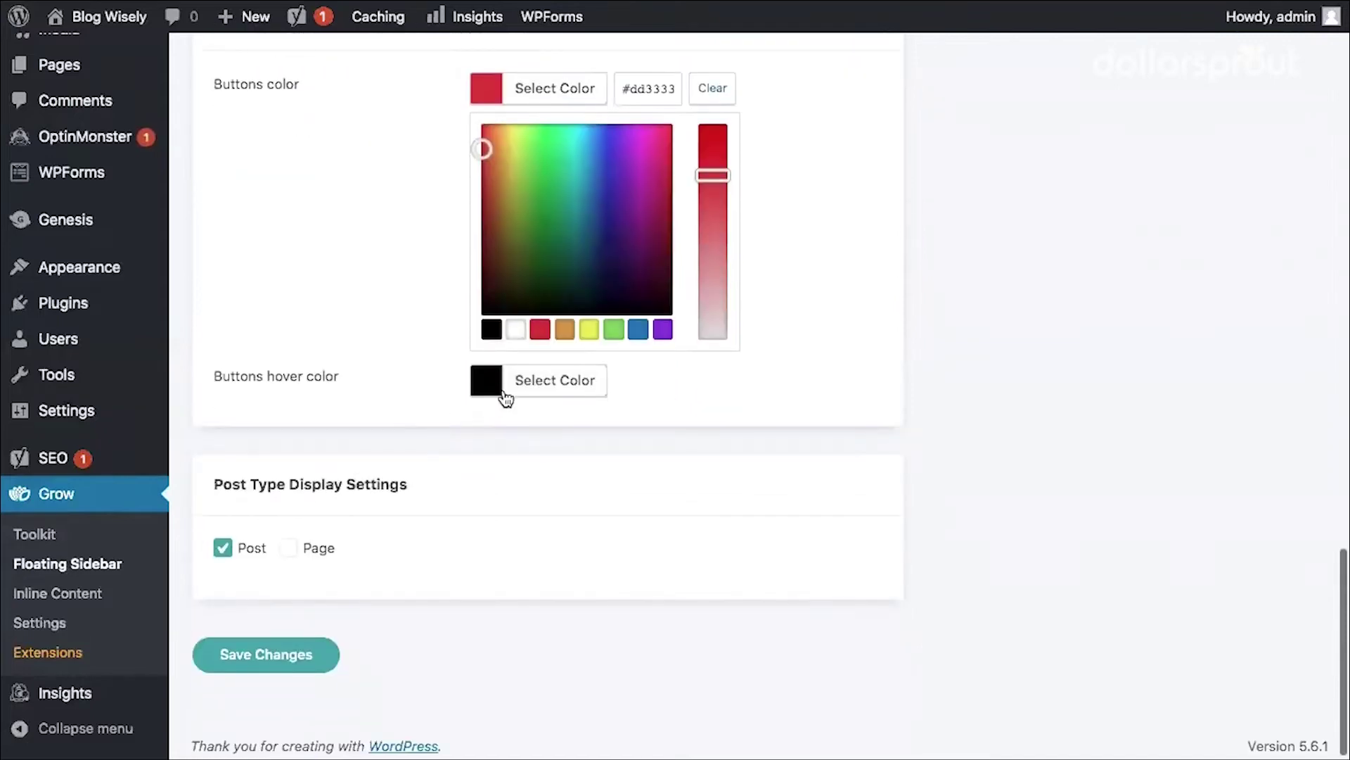
{"action": "scroll", "coordinate": [403, 313], "scroll_direction": "down", "scroll_amount": 1}
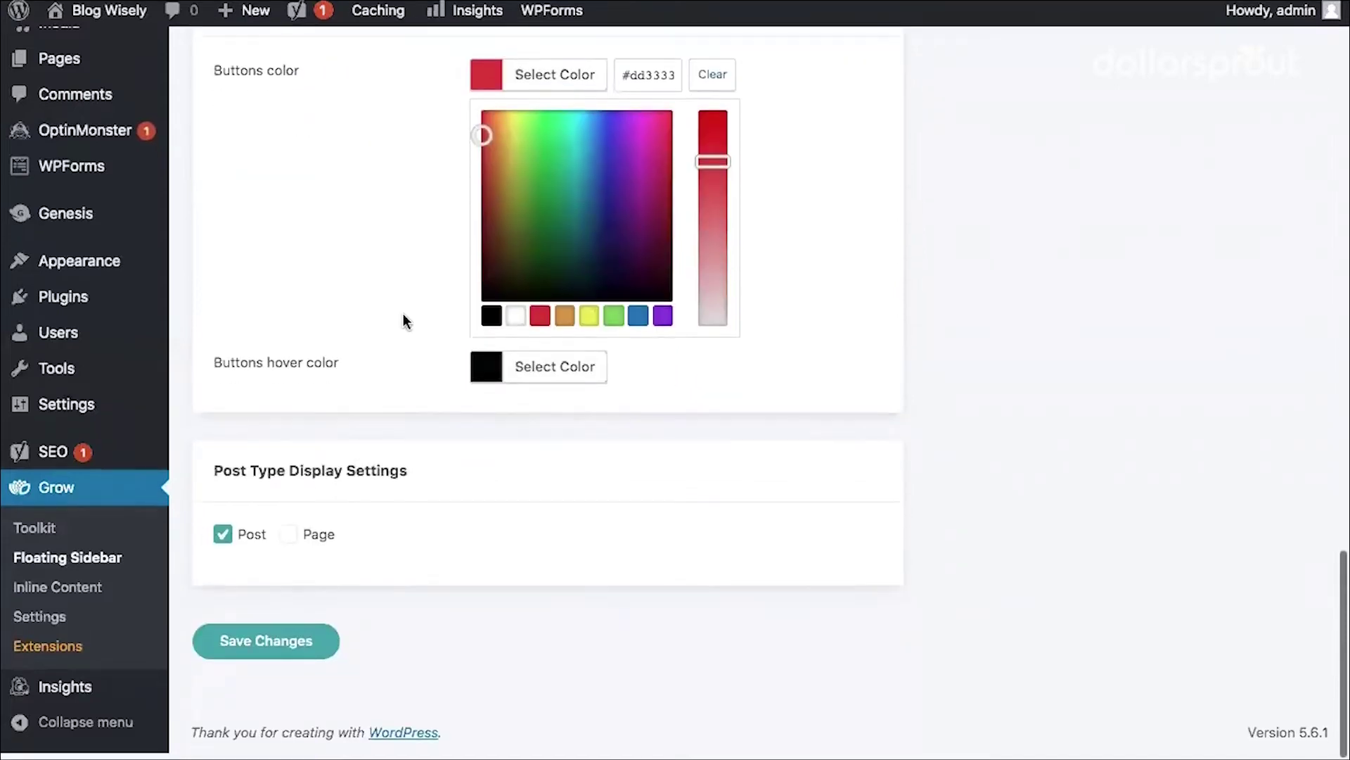
{"action": "left_click", "coordinate": [248, 665]}
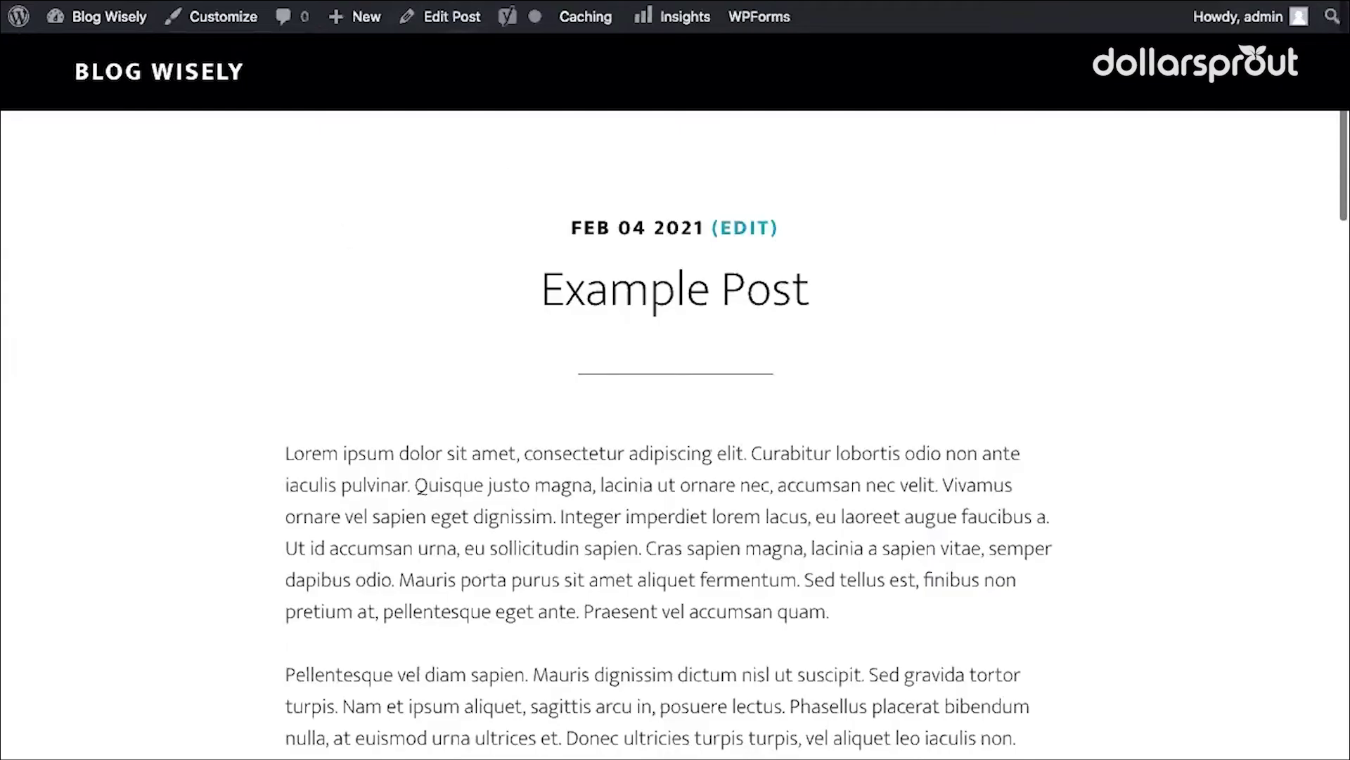
{"action": "scroll", "coordinate": [284, 404], "scroll_direction": "down", "scroll_amount": 3}
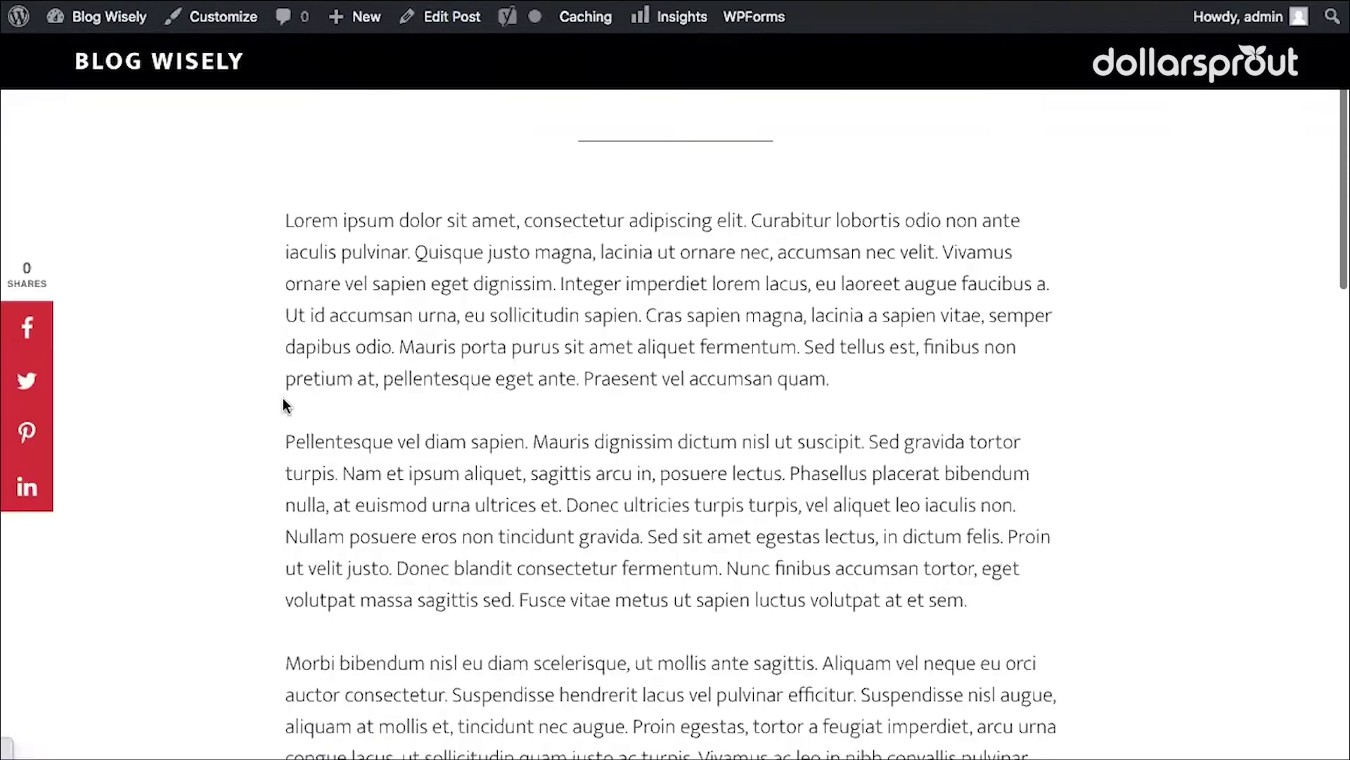
{"action": "scroll", "coordinate": [51, 476], "scroll_direction": "up", "scroll_amount": 2}
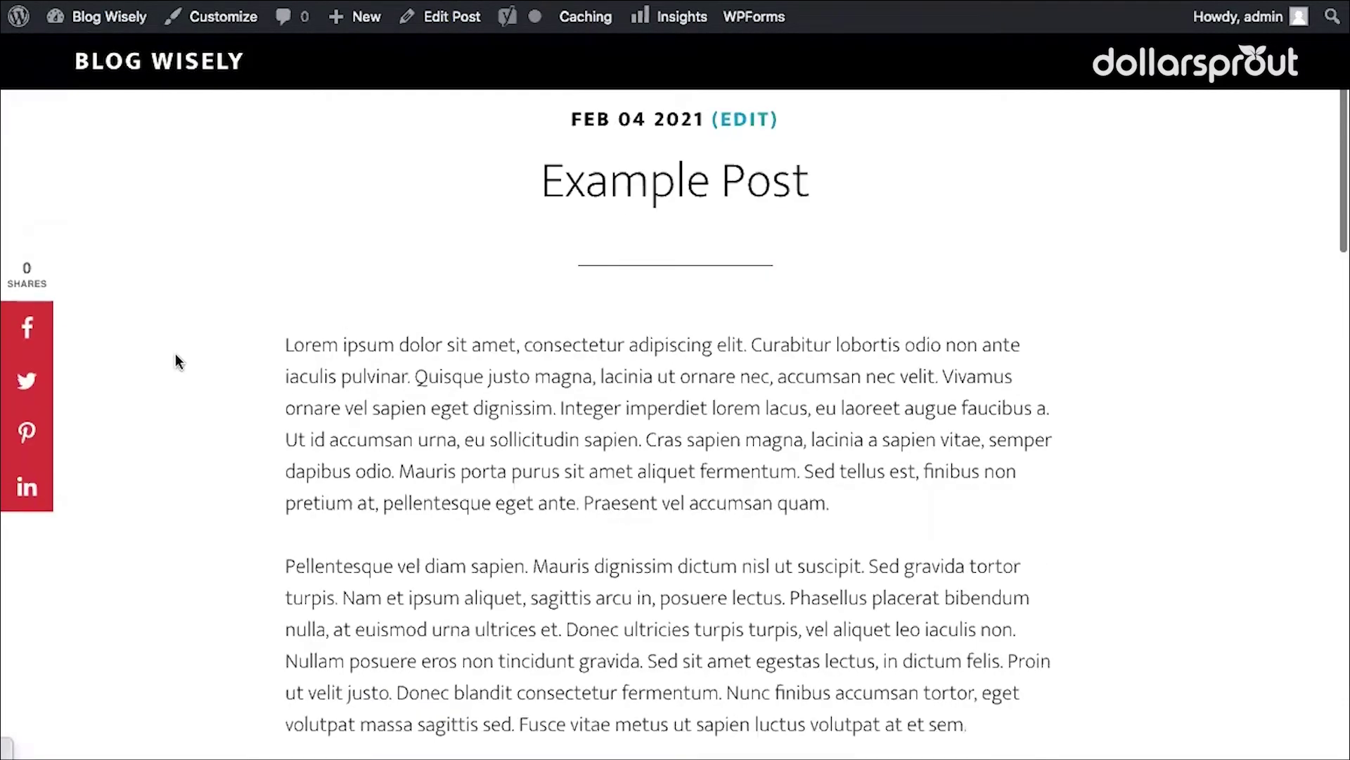
{"action": "scroll", "coordinate": [107, 563], "scroll_direction": "up", "scroll_amount": 1}
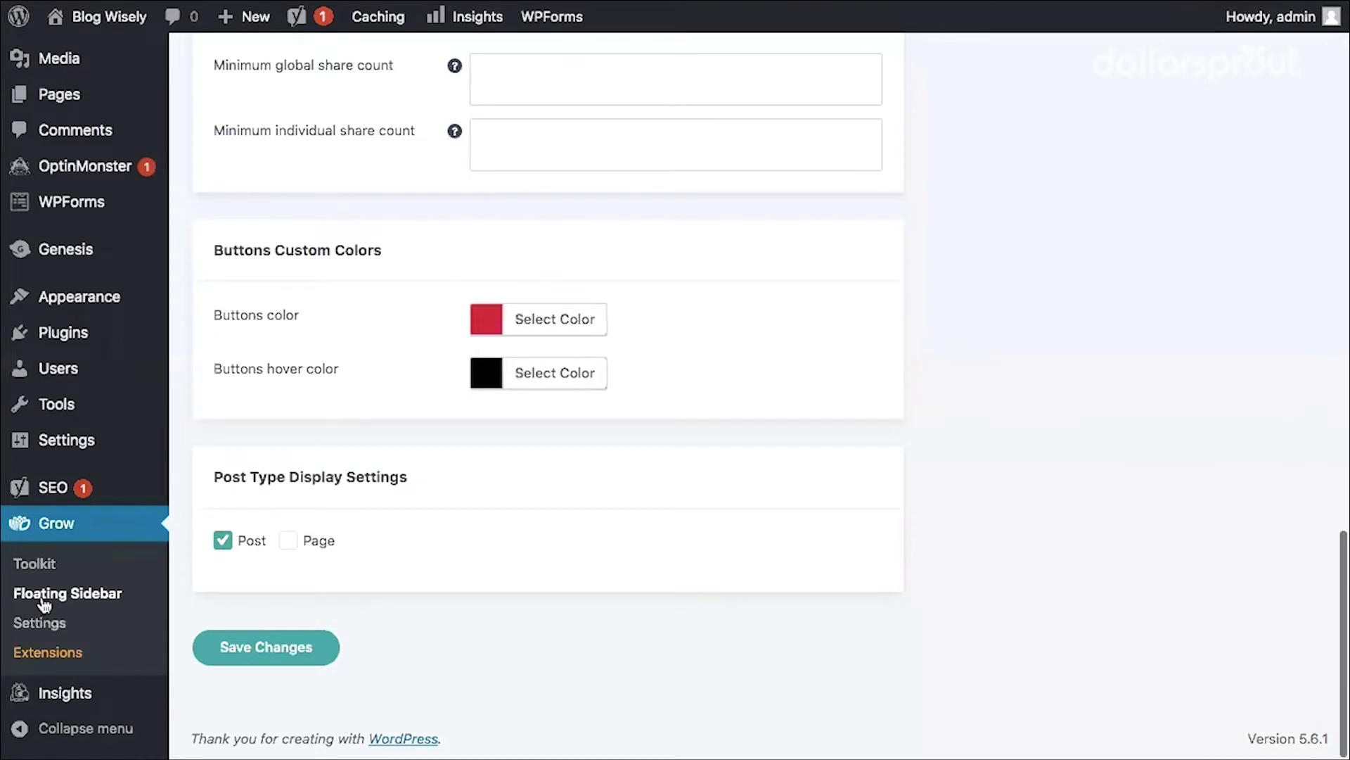
Return to the Toolkit, switch Inline Content on and open its Settings
{"action": "left_click", "coordinate": [33, 565]}
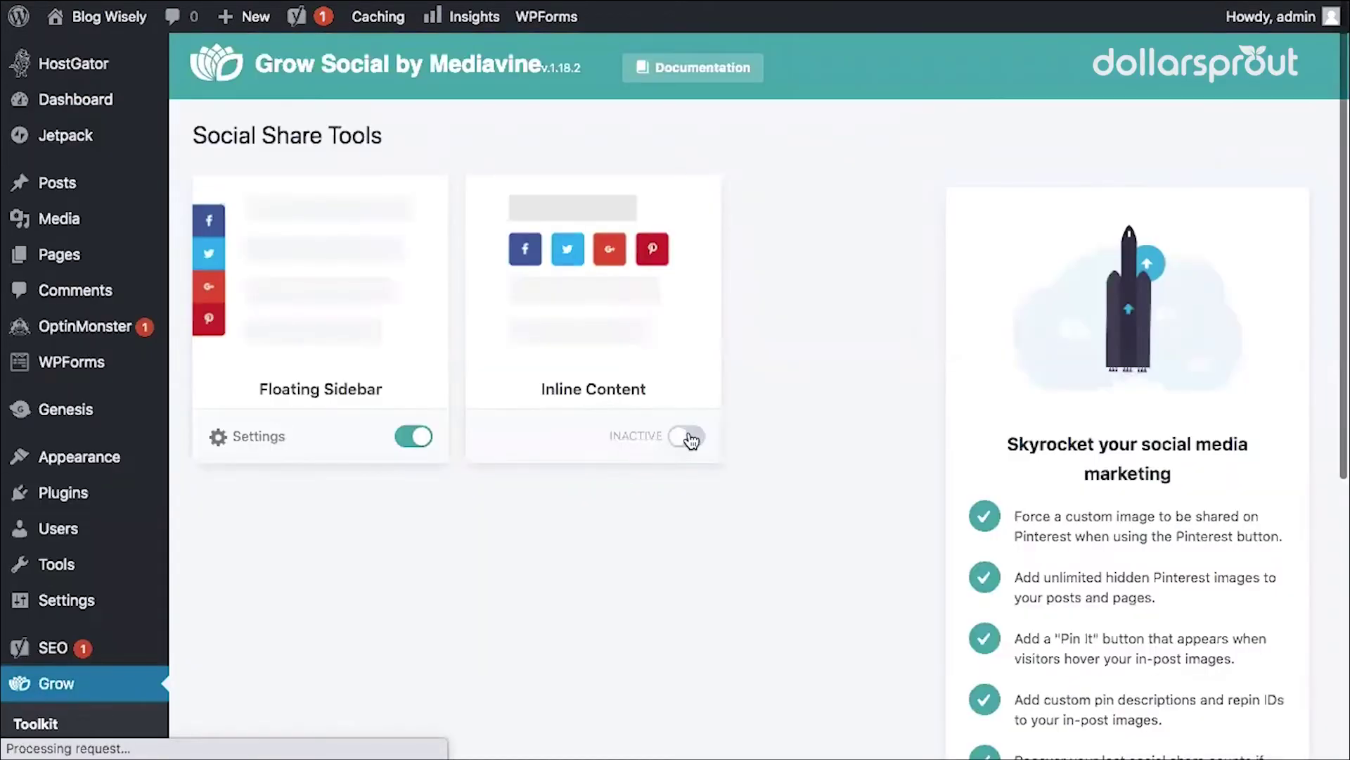
{"action": "left_click", "coordinate": [697, 435]}
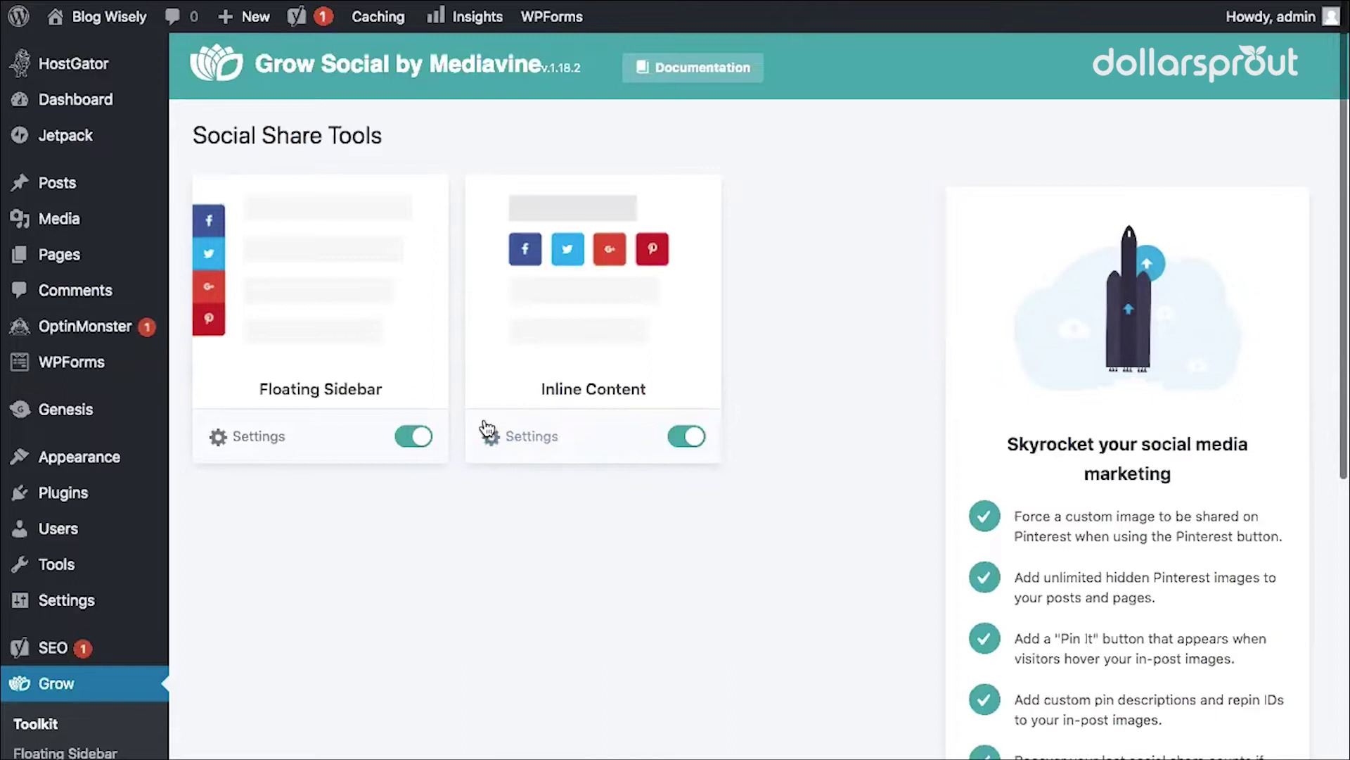
{"action": "left_click", "coordinate": [524, 440]}
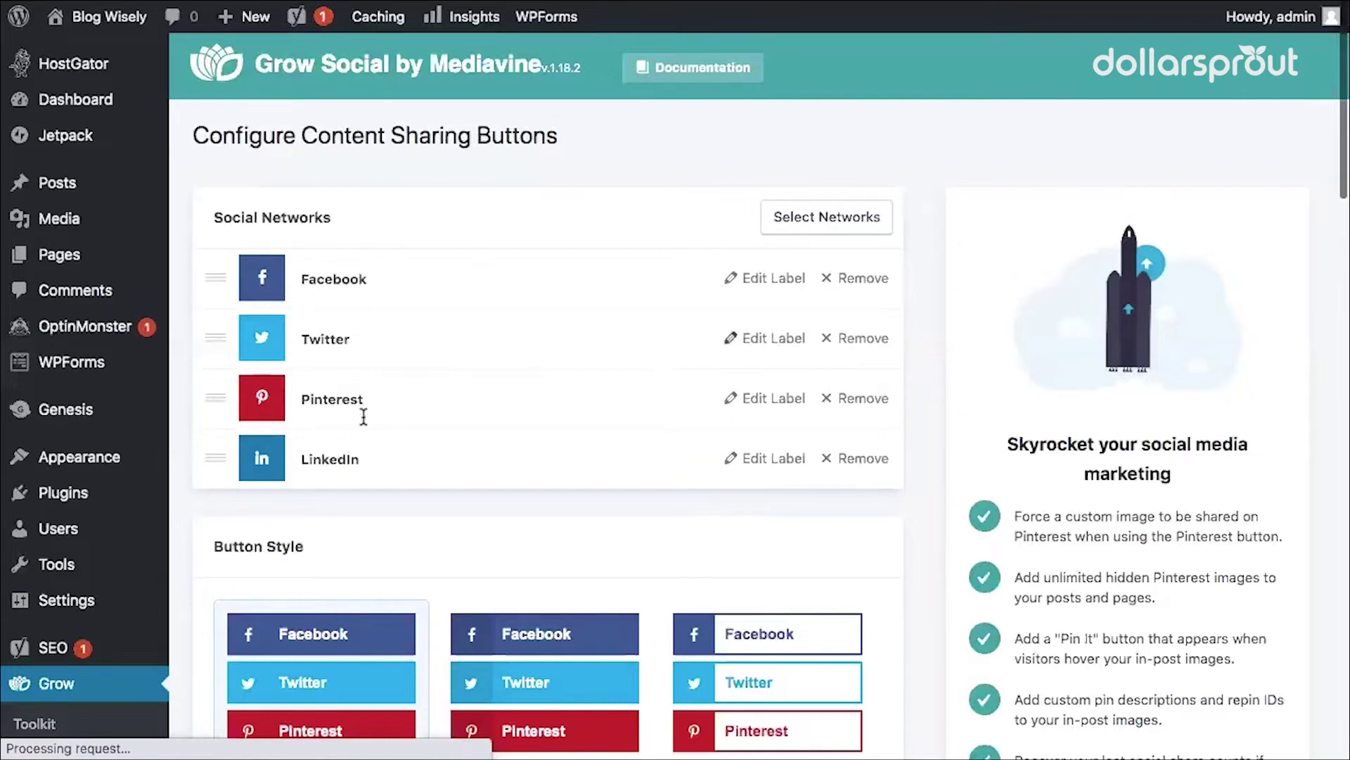
{"action": "scroll", "coordinate": [604, 357], "scroll_direction": "down", "scroll_amount": 1}
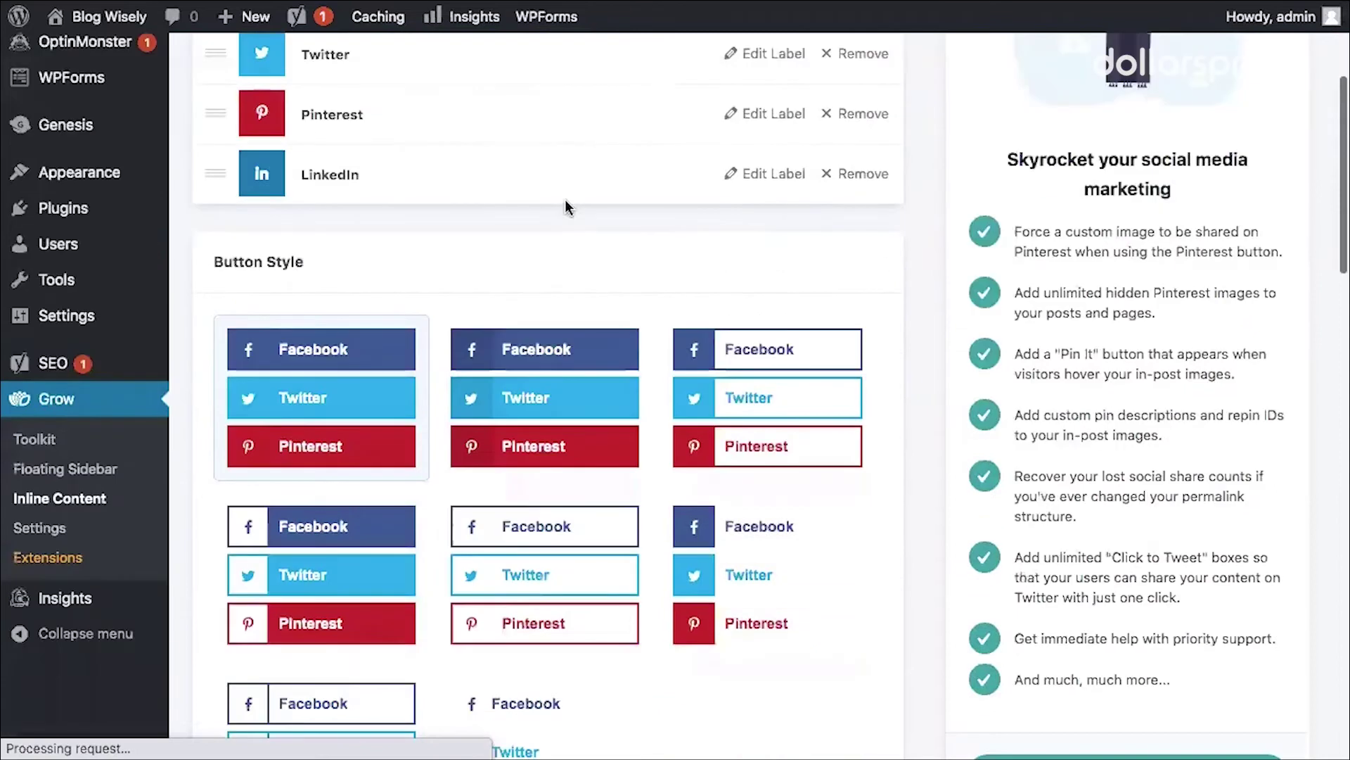
{"action": "scroll", "coordinate": [348, 156], "scroll_direction": "down", "scroll_amount": 3}
{"action": "scroll", "coordinate": [341, 158], "scroll_direction": "down", "scroll_amount": 1}
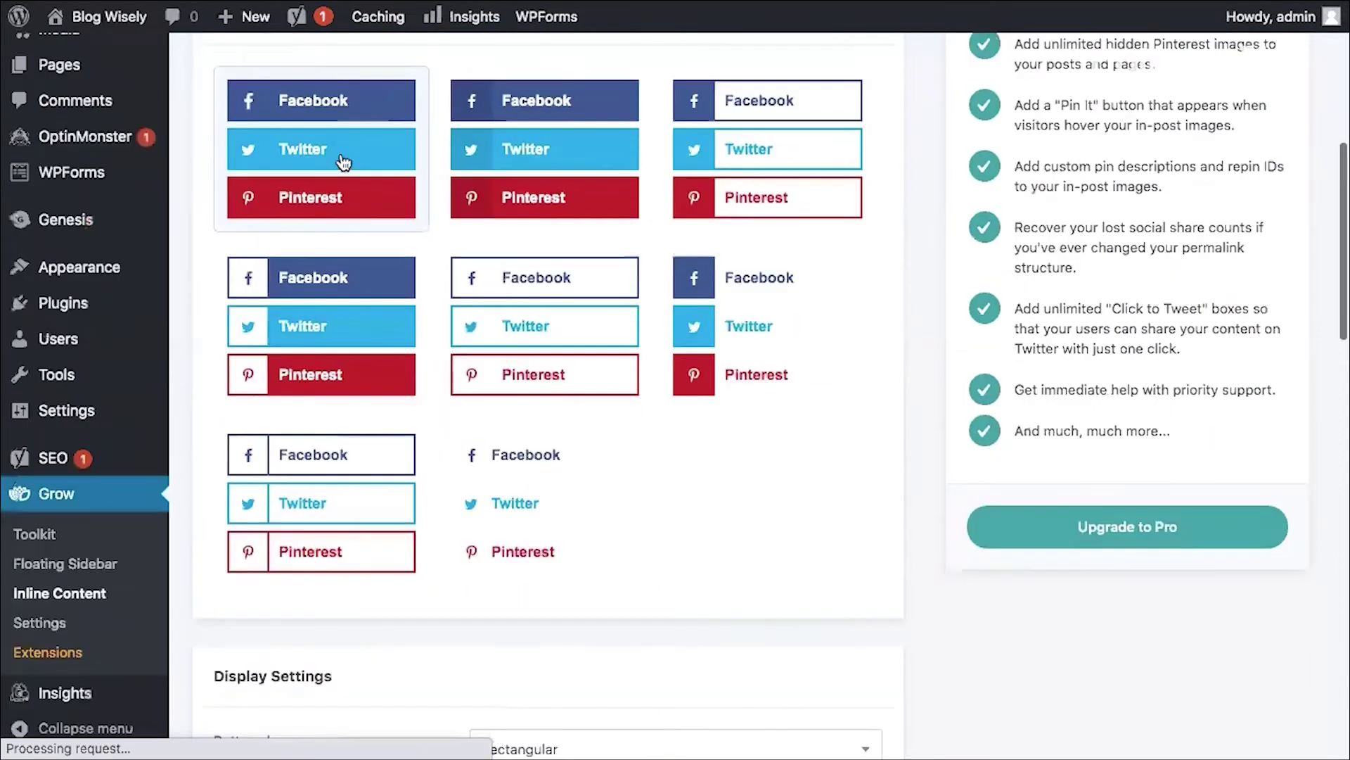
{"action": "scroll", "coordinate": [341, 167], "scroll_direction": "up", "scroll_amount": 1}
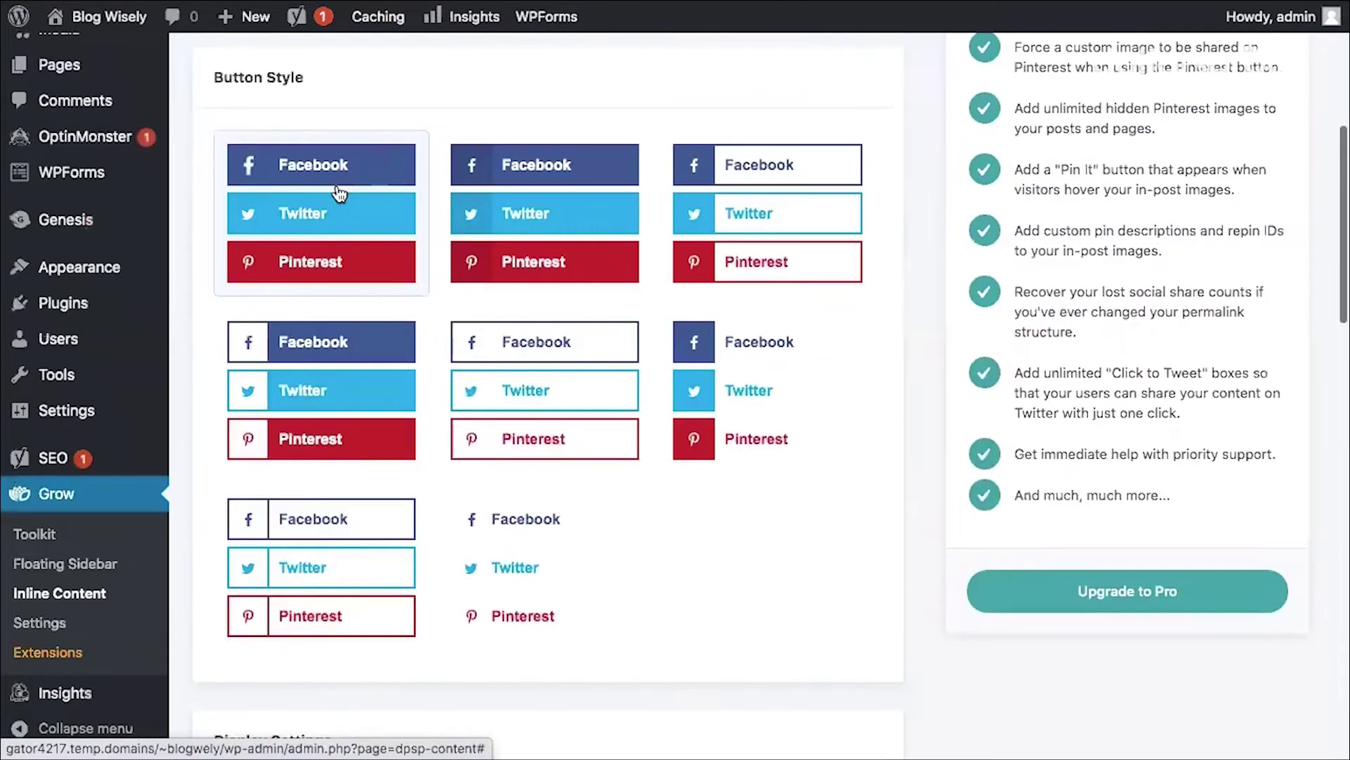
{"action": "scroll", "coordinate": [339, 194], "scroll_direction": "down", "scroll_amount": 6}
{"action": "scroll", "coordinate": [633, 226], "scroll_direction": "down", "scroll_amount": 2}
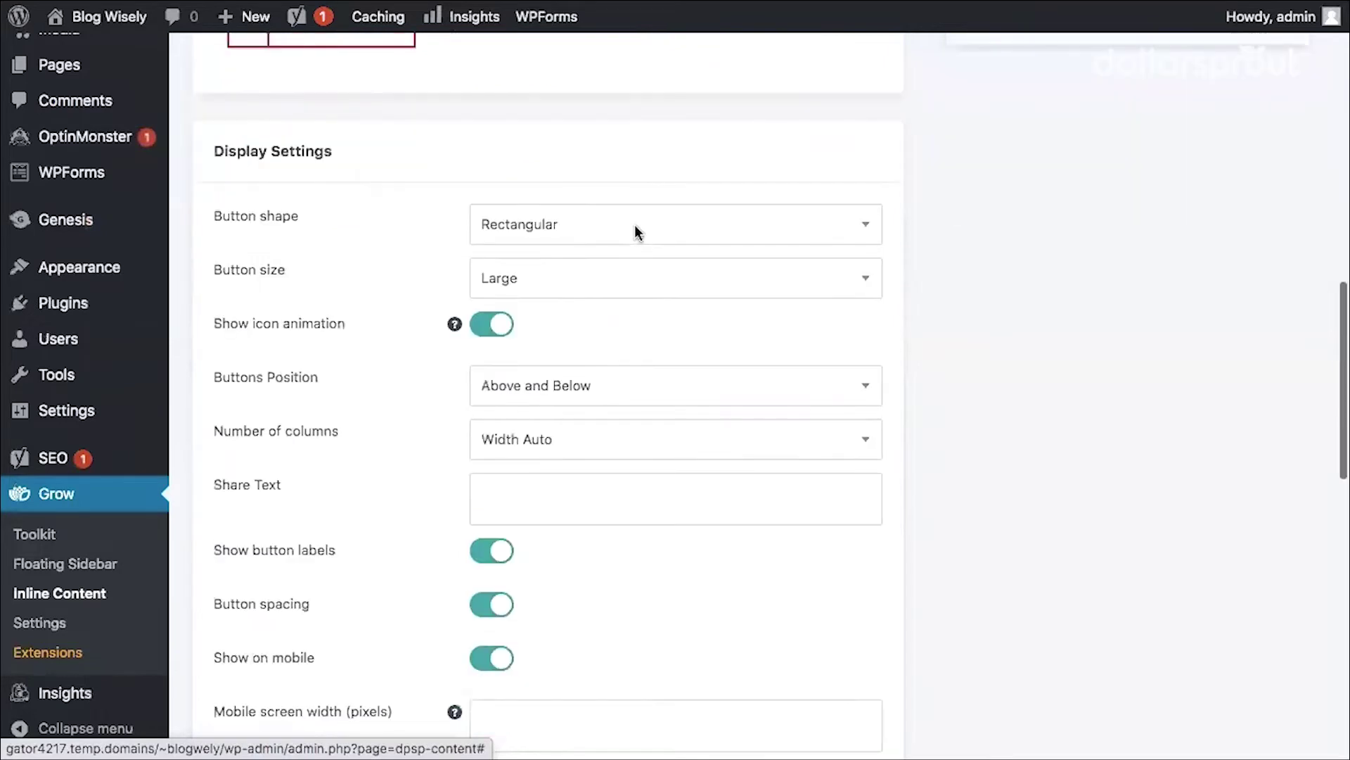
{"action": "scroll", "coordinate": [633, 226], "scroll_direction": "down", "scroll_amount": 2}
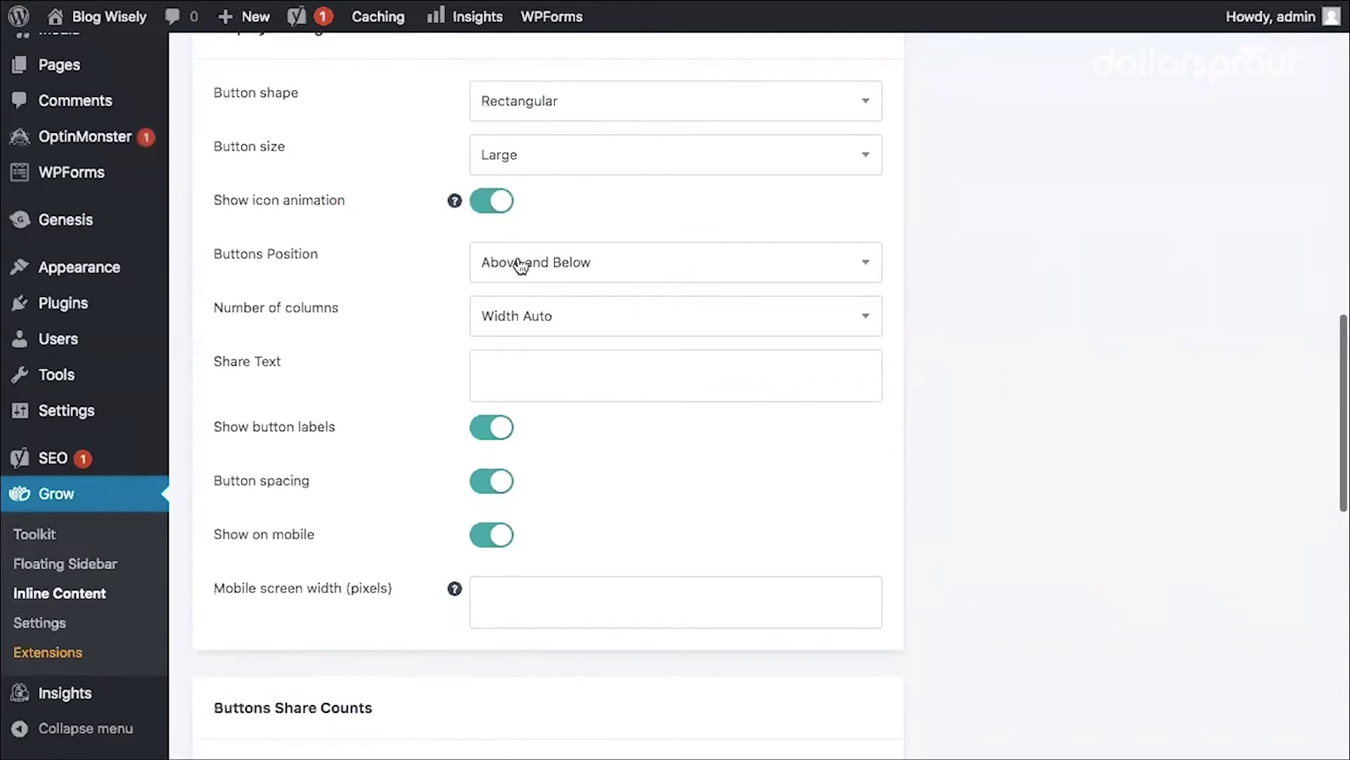
Keep inline buttons above and below content with the Width Auto column count
{"action": "left_click", "coordinate": [548, 277]}
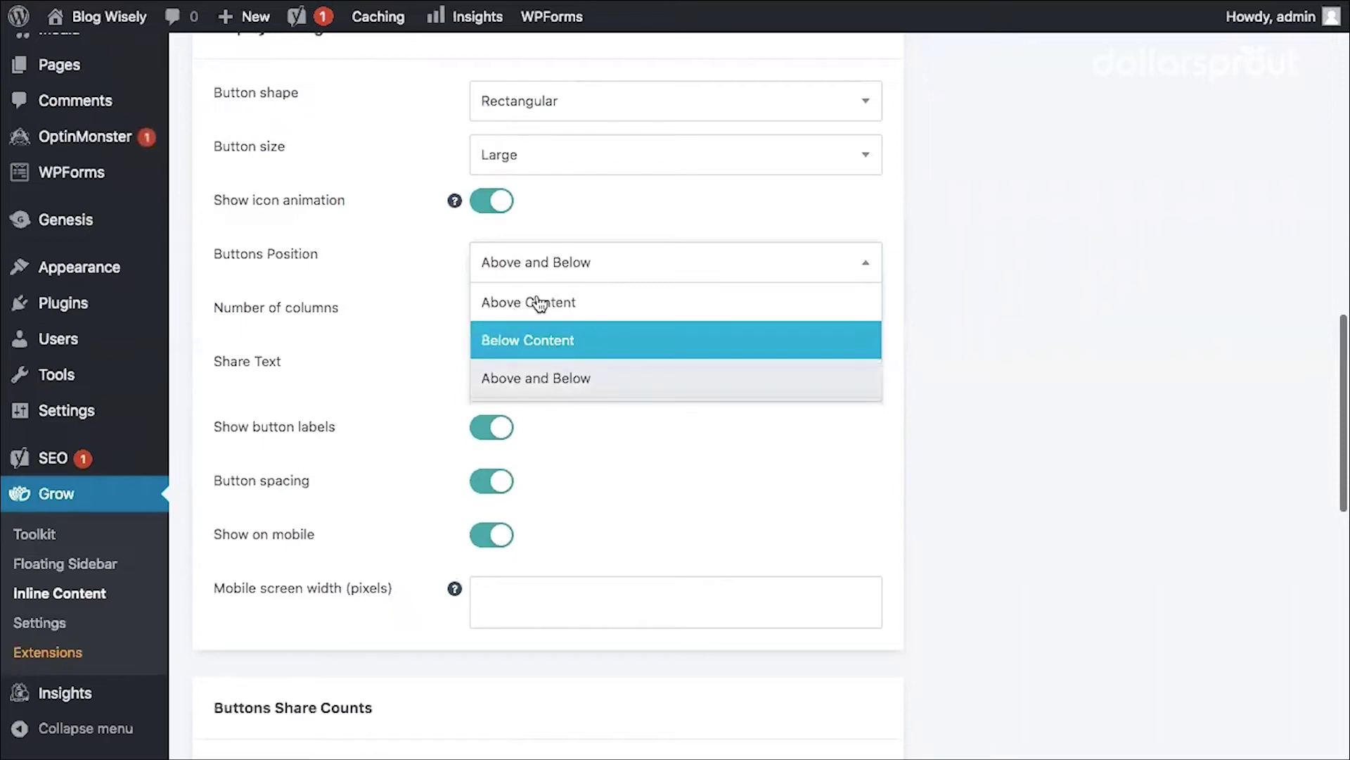
{"action": "left_click", "coordinate": [401, 281]}
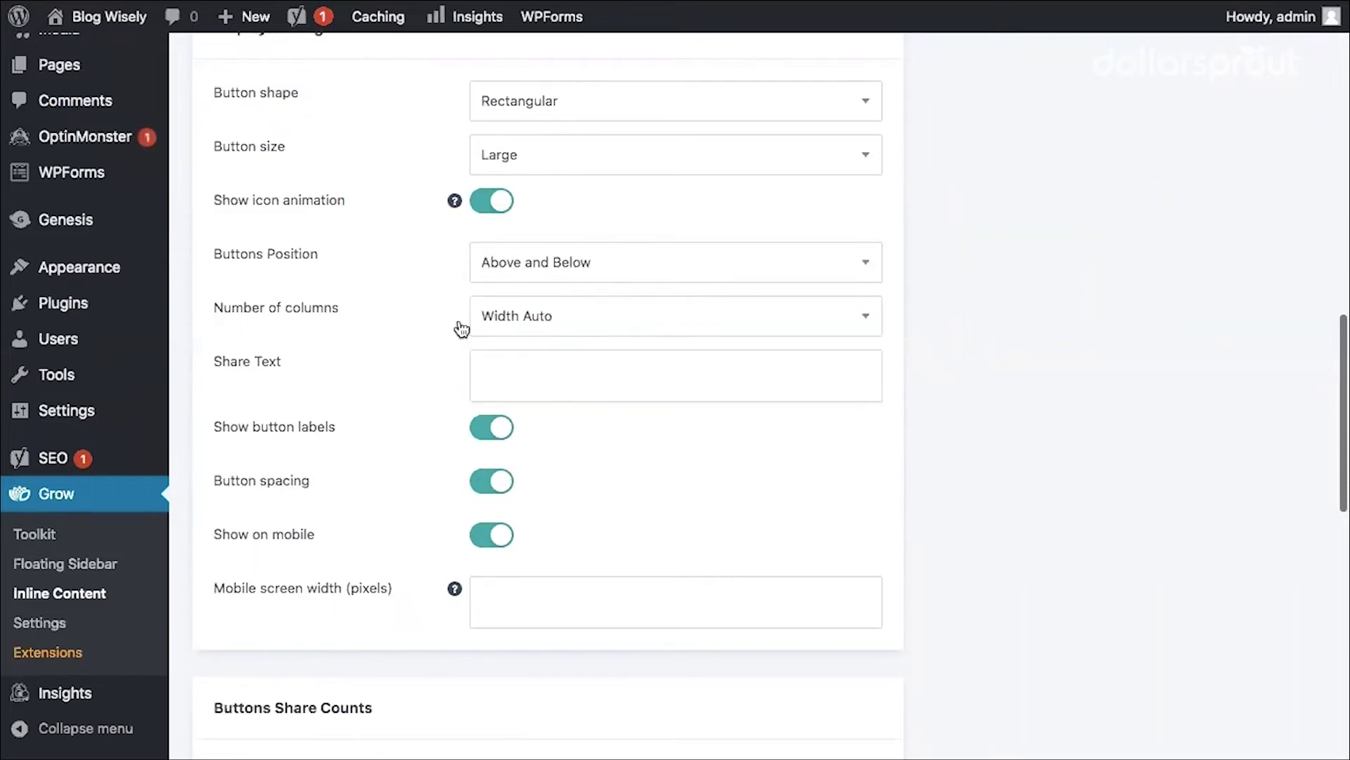
{"action": "left_click", "coordinate": [533, 326]}
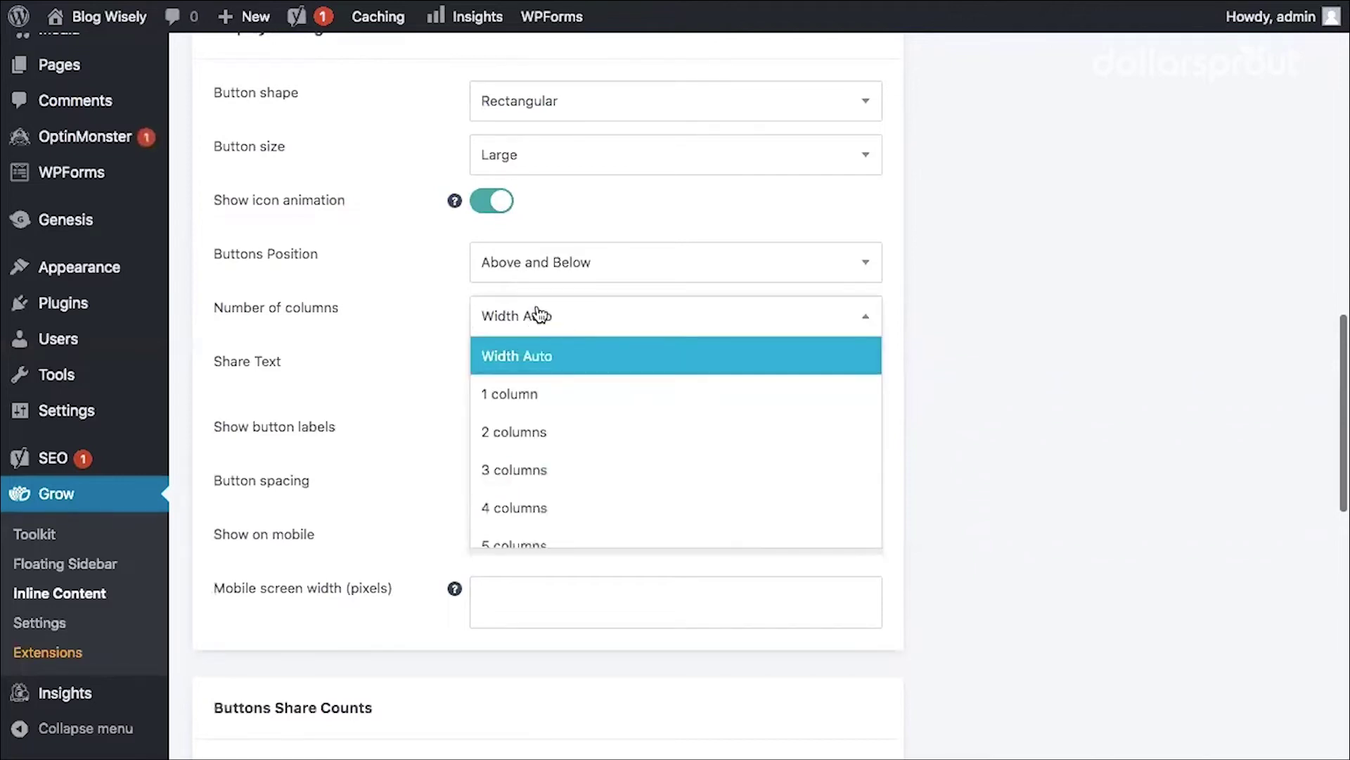
{"action": "left_click", "coordinate": [422, 316]}
{"action": "scroll", "coordinate": [422, 315], "scroll_direction": "down", "scroll_amount": 1}
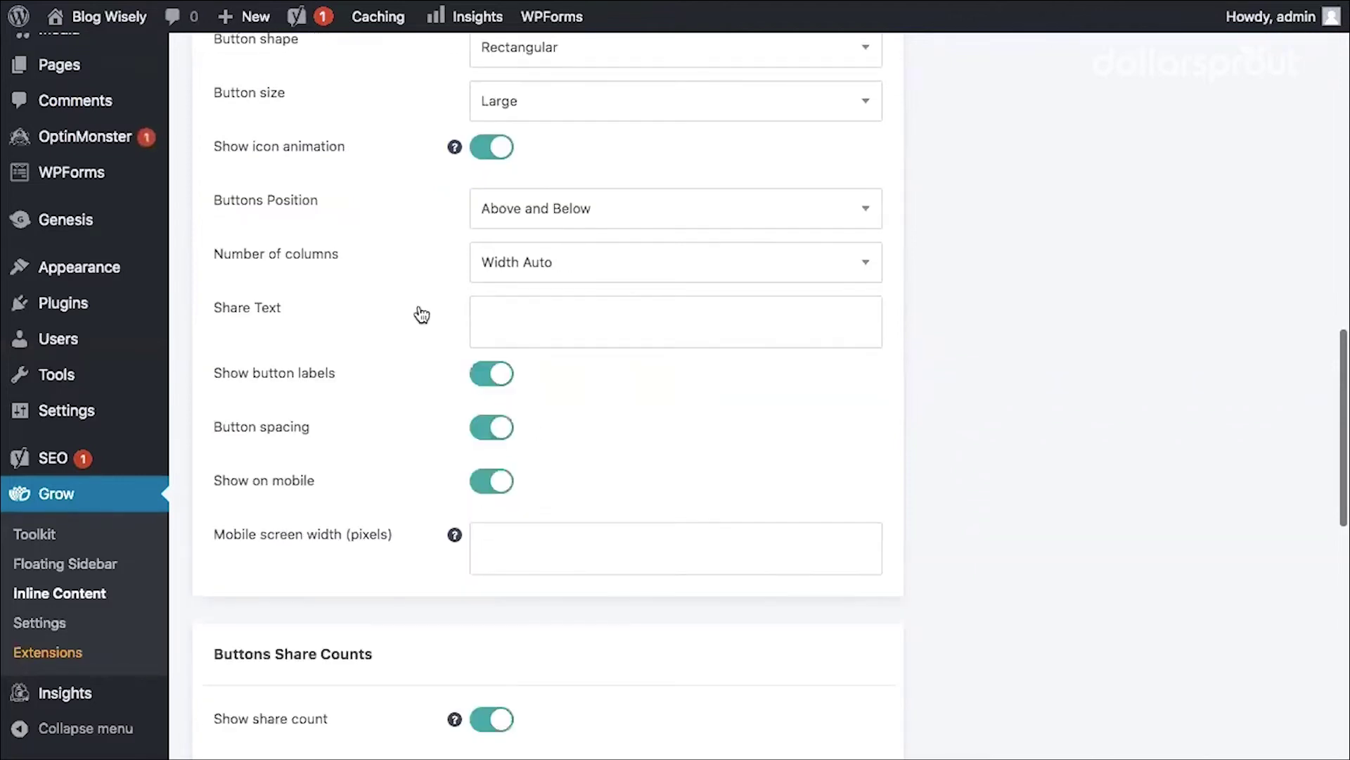
{"action": "scroll", "coordinate": [546, 275], "scroll_direction": "down", "scroll_amount": 1}
Enter 'Sharing is caring!' as the Share Text, and leave button labels on
{"action": "left_click", "coordinate": [547, 265]}
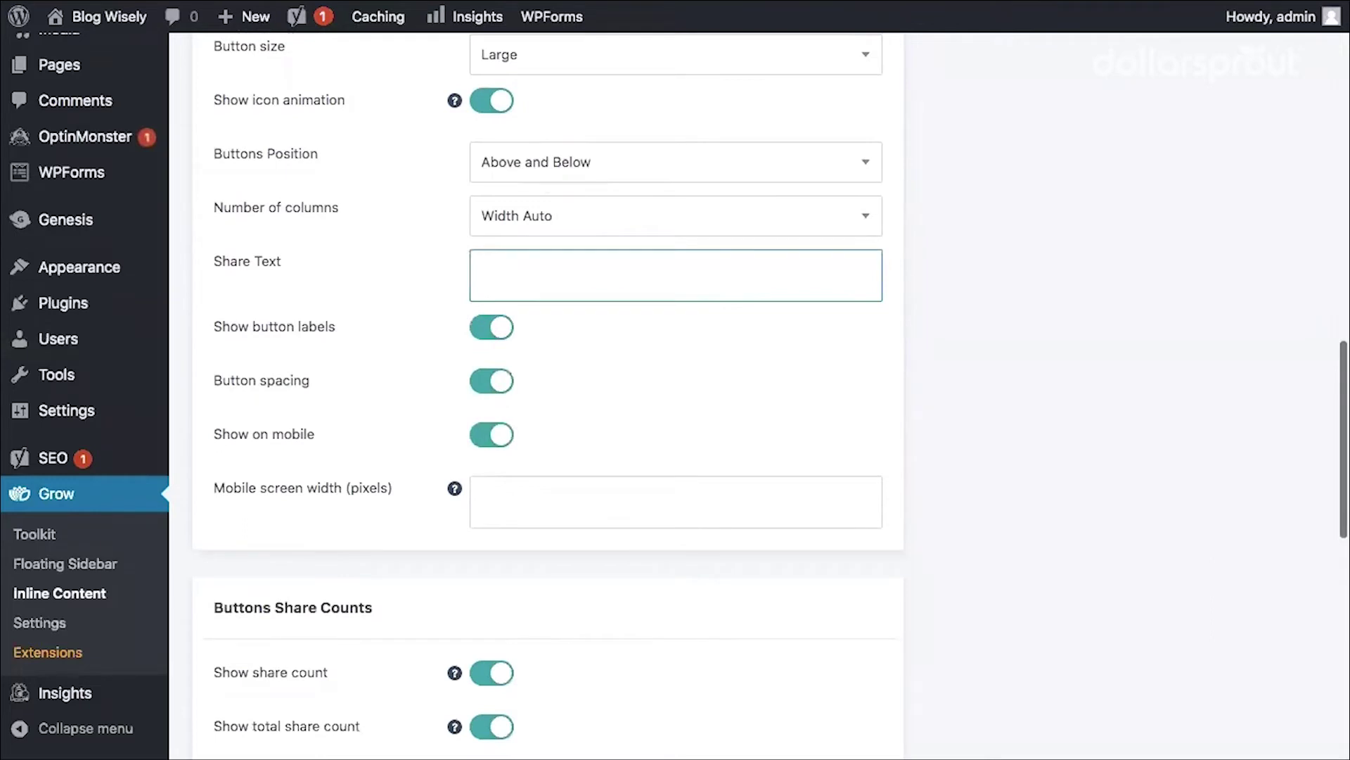
{"action": "type", "text": "Sharing is caring!"}
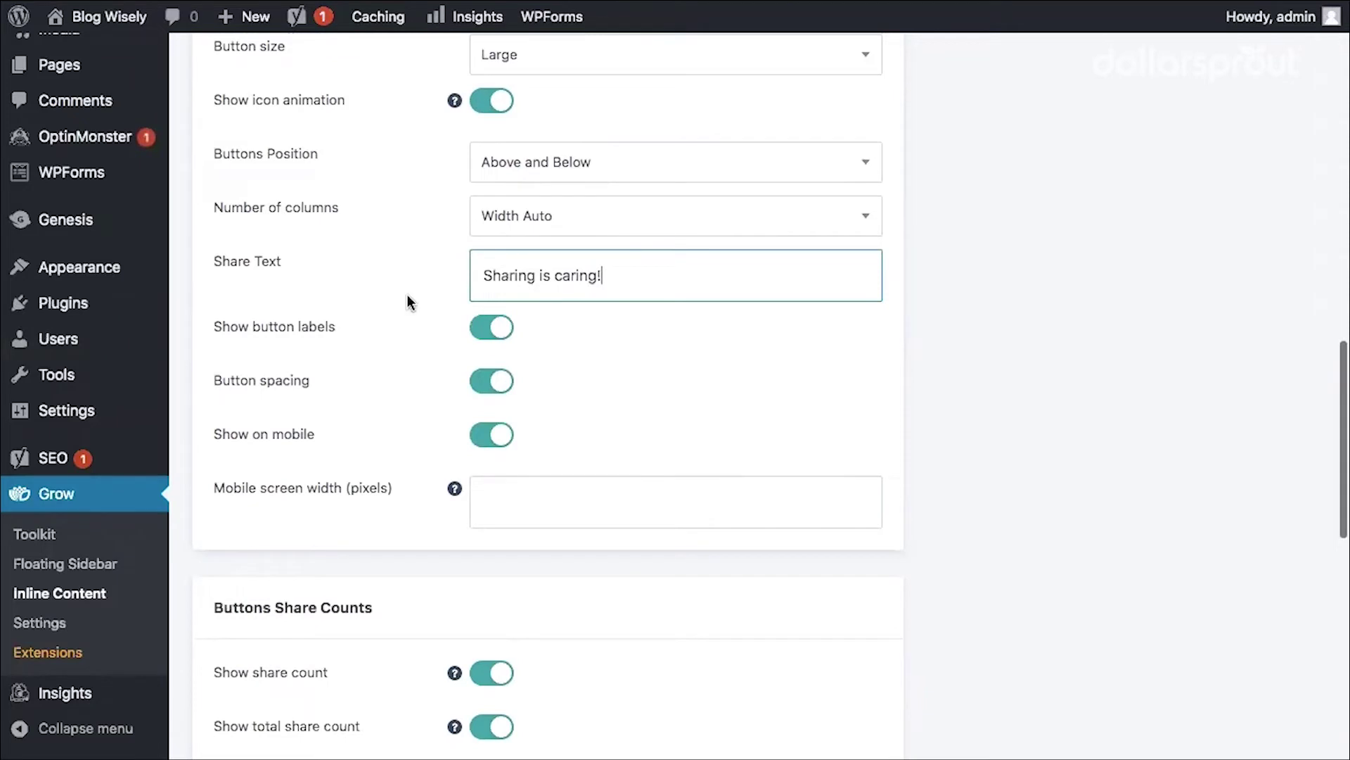
{"action": "scroll", "coordinate": [408, 301], "scroll_direction": "down", "scroll_amount": 2}
{"action": "scroll", "coordinate": [500, 142], "scroll_direction": "down", "scroll_amount": 2}
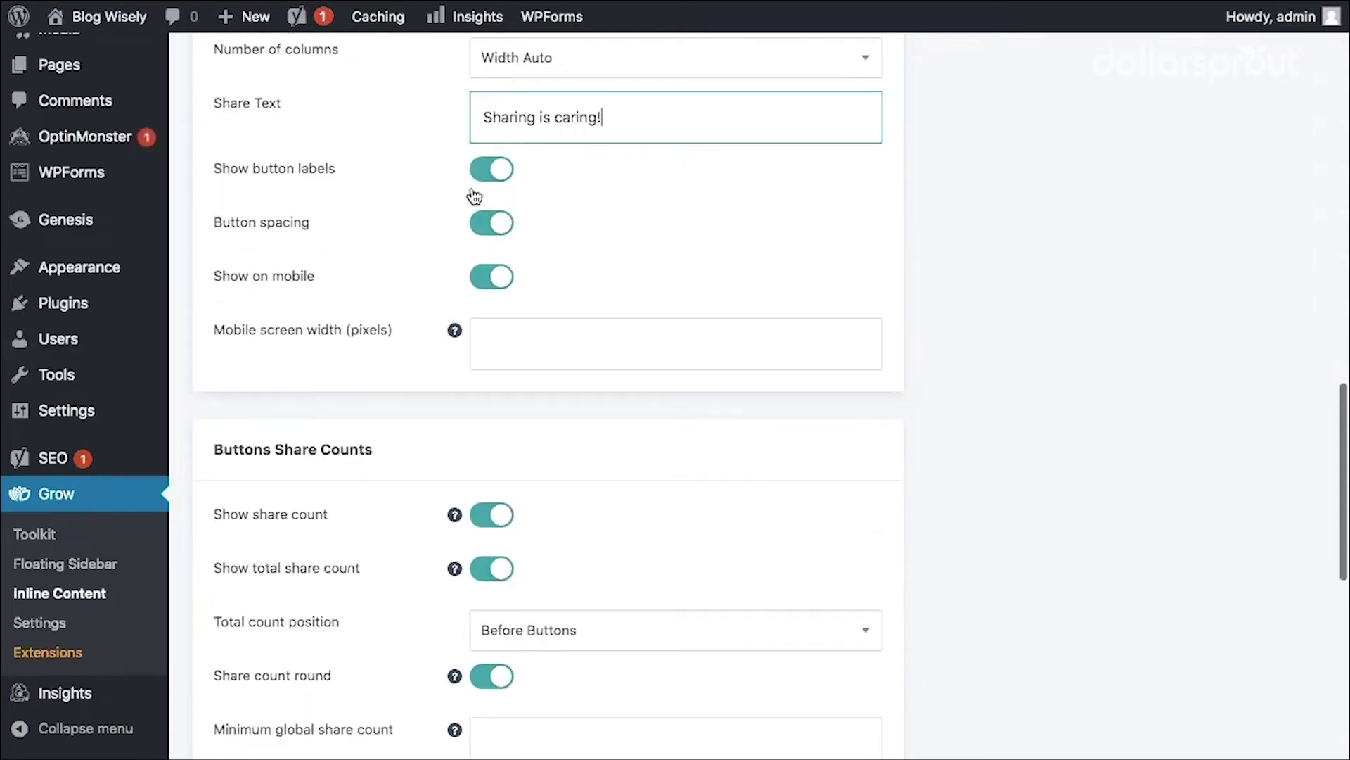
{"action": "scroll", "coordinate": [493, 168], "scroll_direction": "up", "scroll_amount": 3}
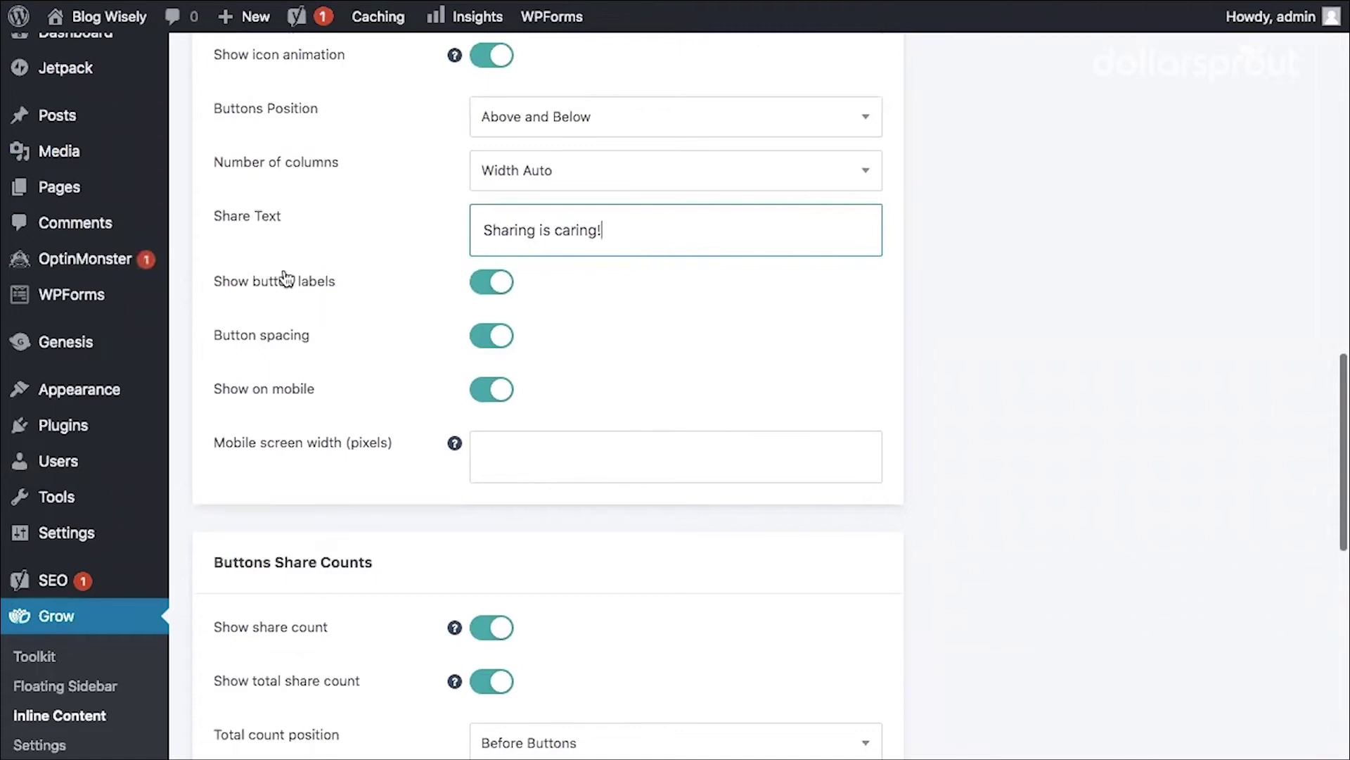
{"action": "left_click", "coordinate": [348, 290]}
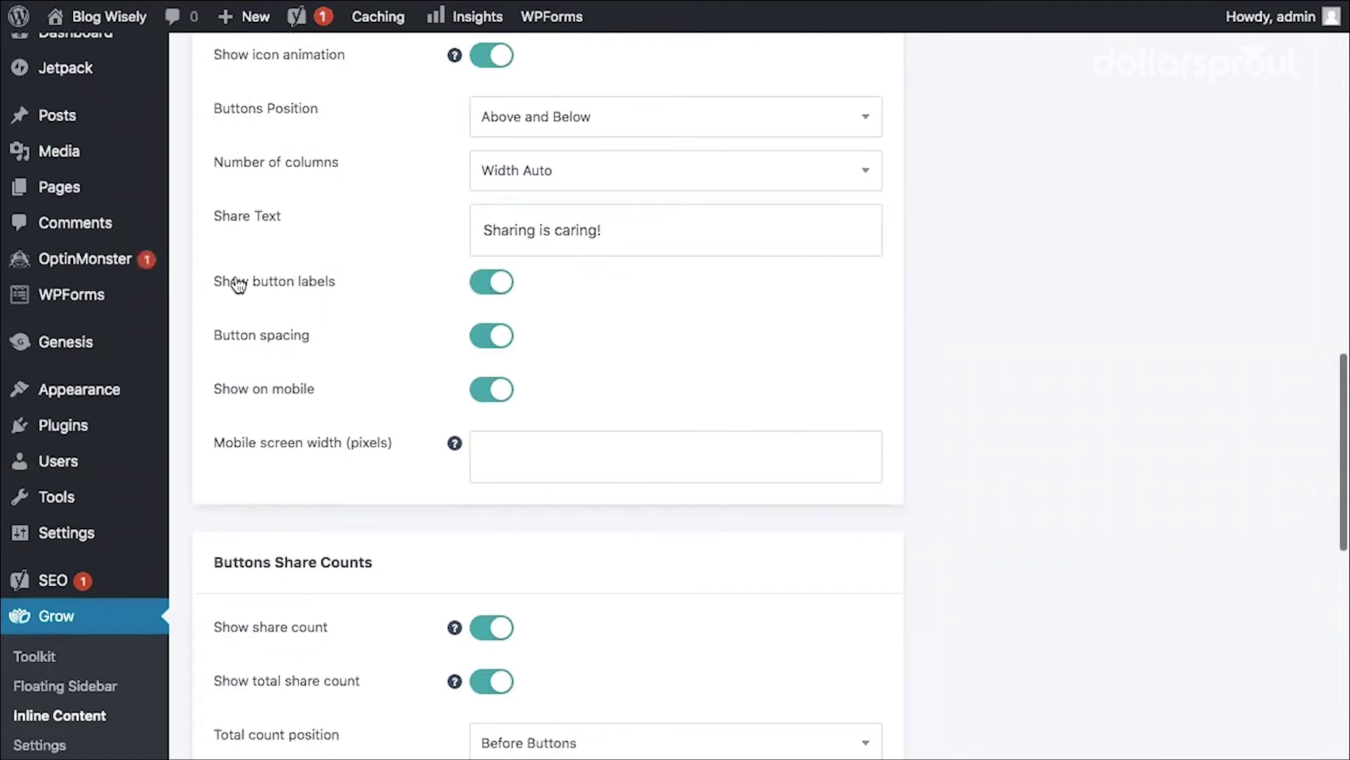
{"action": "left_click_drag", "start_coordinate": [236, 282], "coordinate": [343, 283]}
{"action": "left_click", "coordinate": [345, 284]}
{"action": "left_click", "coordinate": [492, 289]}
Scroll to the bottom of the Inline Content settings and click Save Changes
{"action": "scroll", "coordinate": [367, 274], "scroll_direction": "down", "scroll_amount": 2}
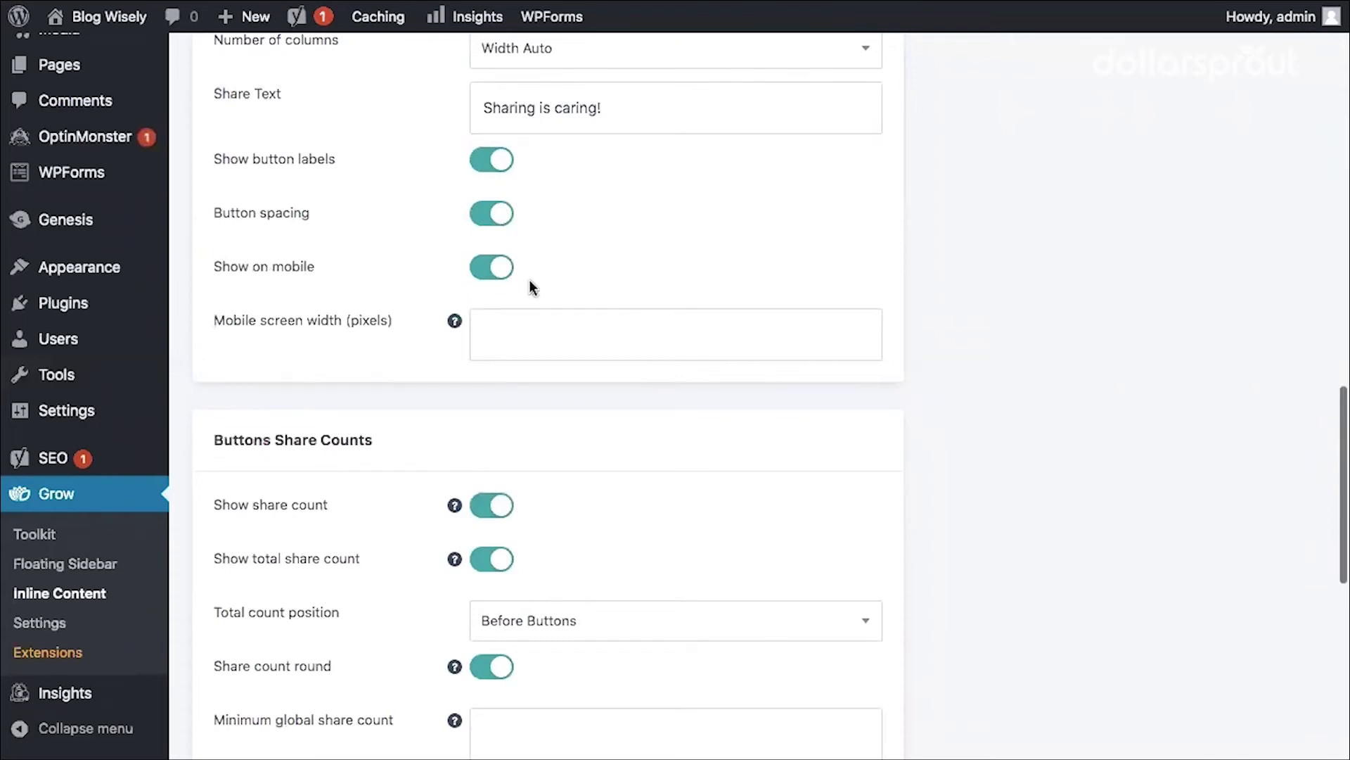
{"action": "scroll", "coordinate": [530, 279], "scroll_direction": "down", "scroll_amount": 1}
{"action": "scroll", "coordinate": [467, 298], "scroll_direction": "down", "scroll_amount": 2}
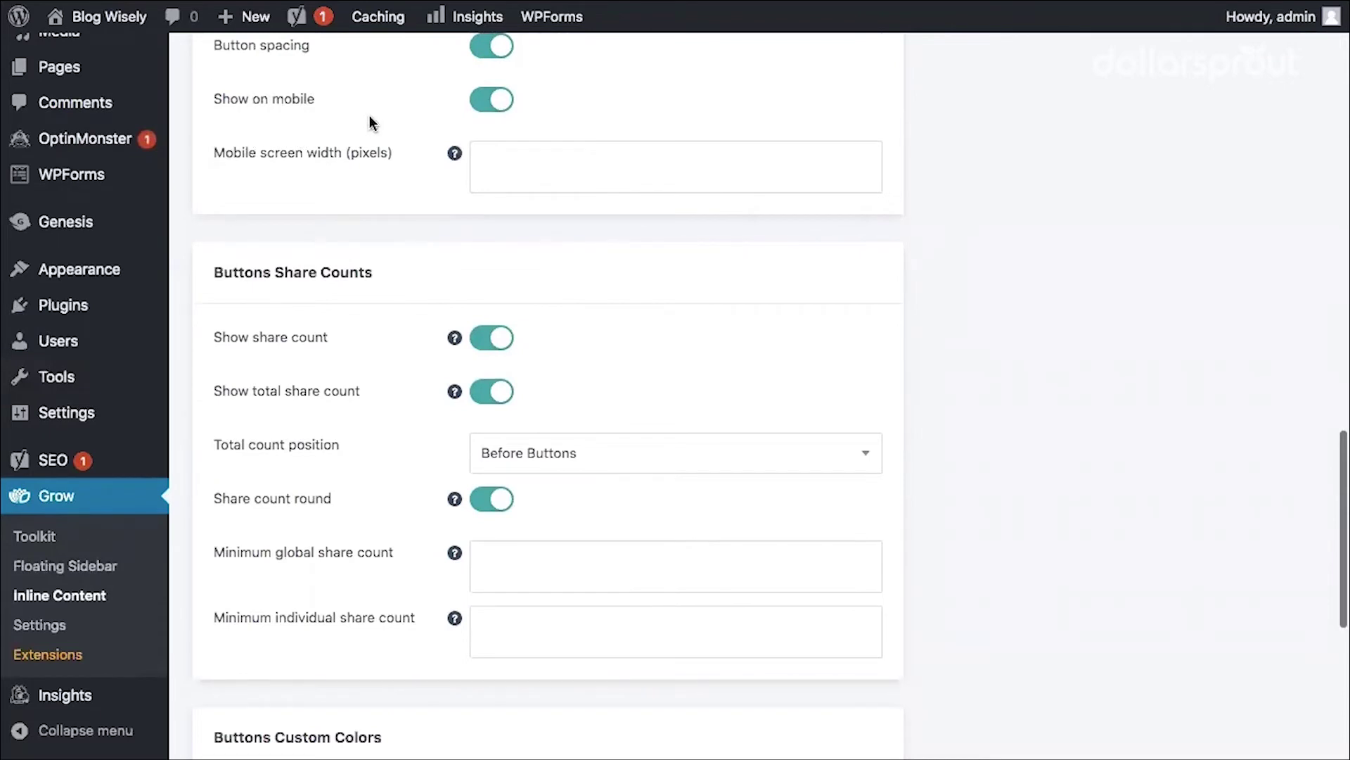
{"action": "scroll", "coordinate": [450, 148], "scroll_direction": "down", "scroll_amount": 1}
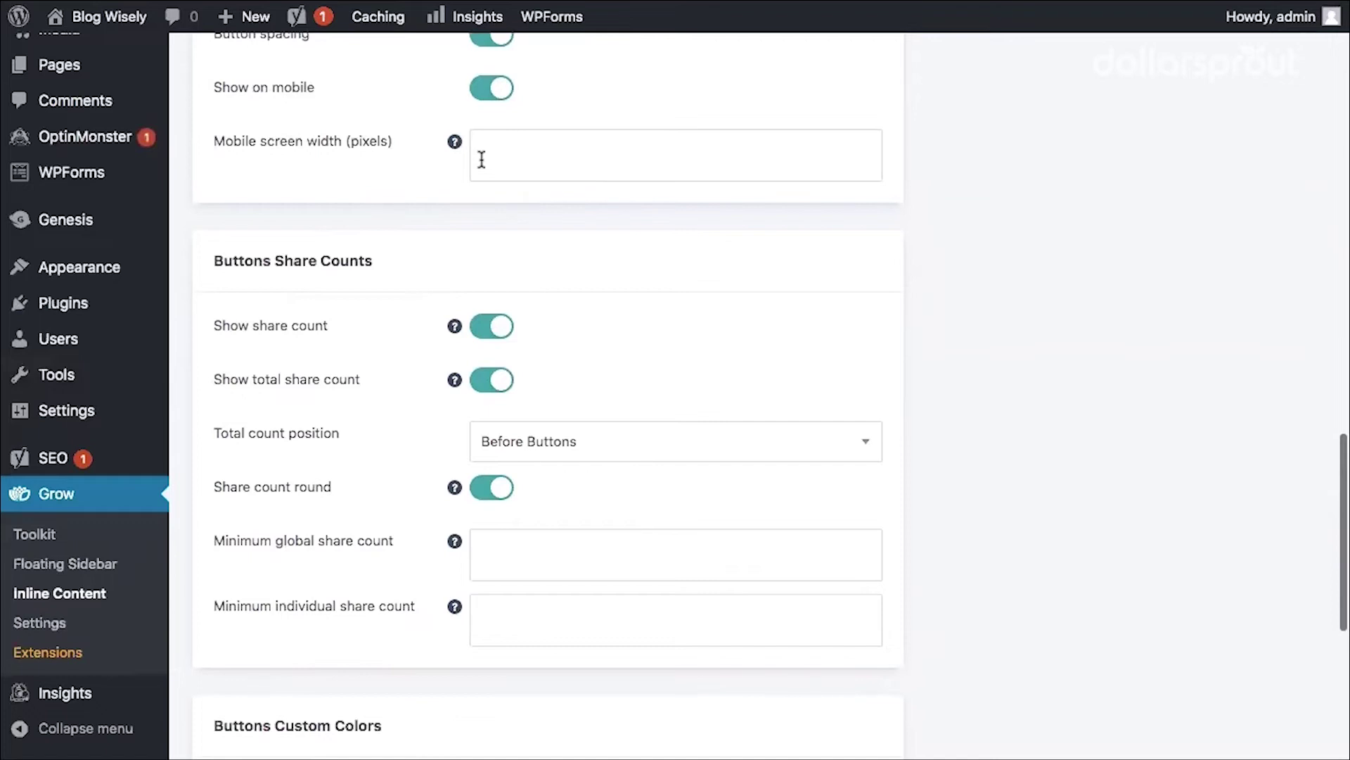
{"action": "scroll", "coordinate": [521, 265], "scroll_direction": "down", "scroll_amount": 3}
{"action": "scroll", "coordinate": [517, 259], "scroll_direction": "down", "scroll_amount": 1}
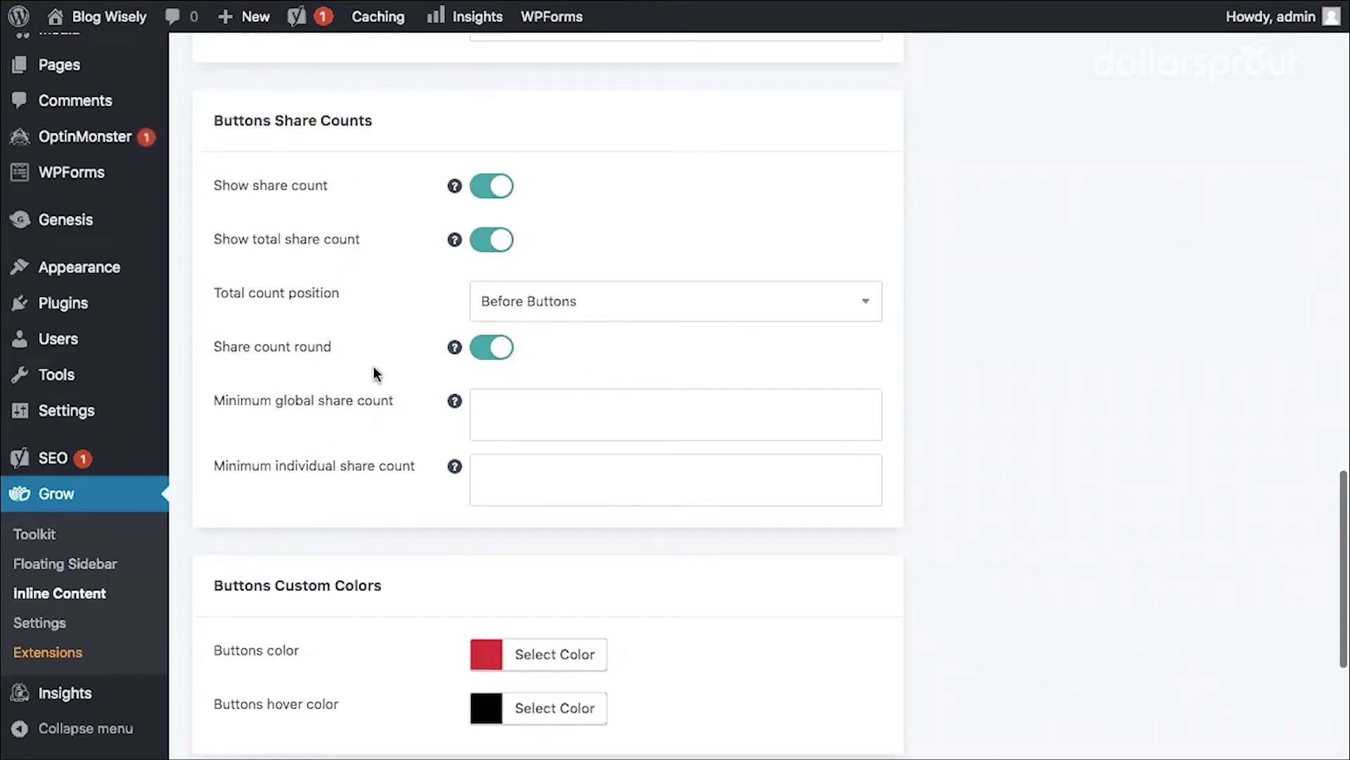
{"action": "scroll", "coordinate": [362, 443], "scroll_direction": "down", "scroll_amount": 1}
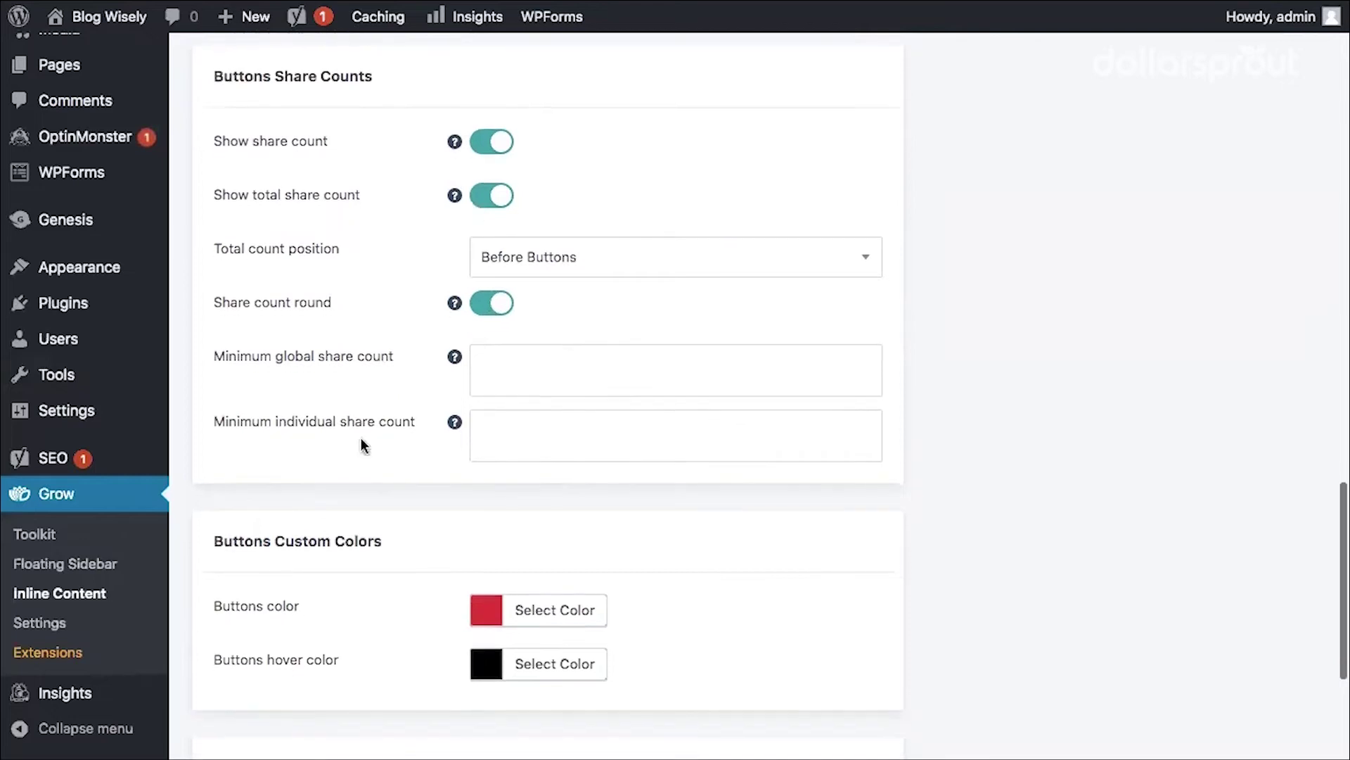
{"action": "scroll", "coordinate": [418, 408], "scroll_direction": "down", "scroll_amount": 5}
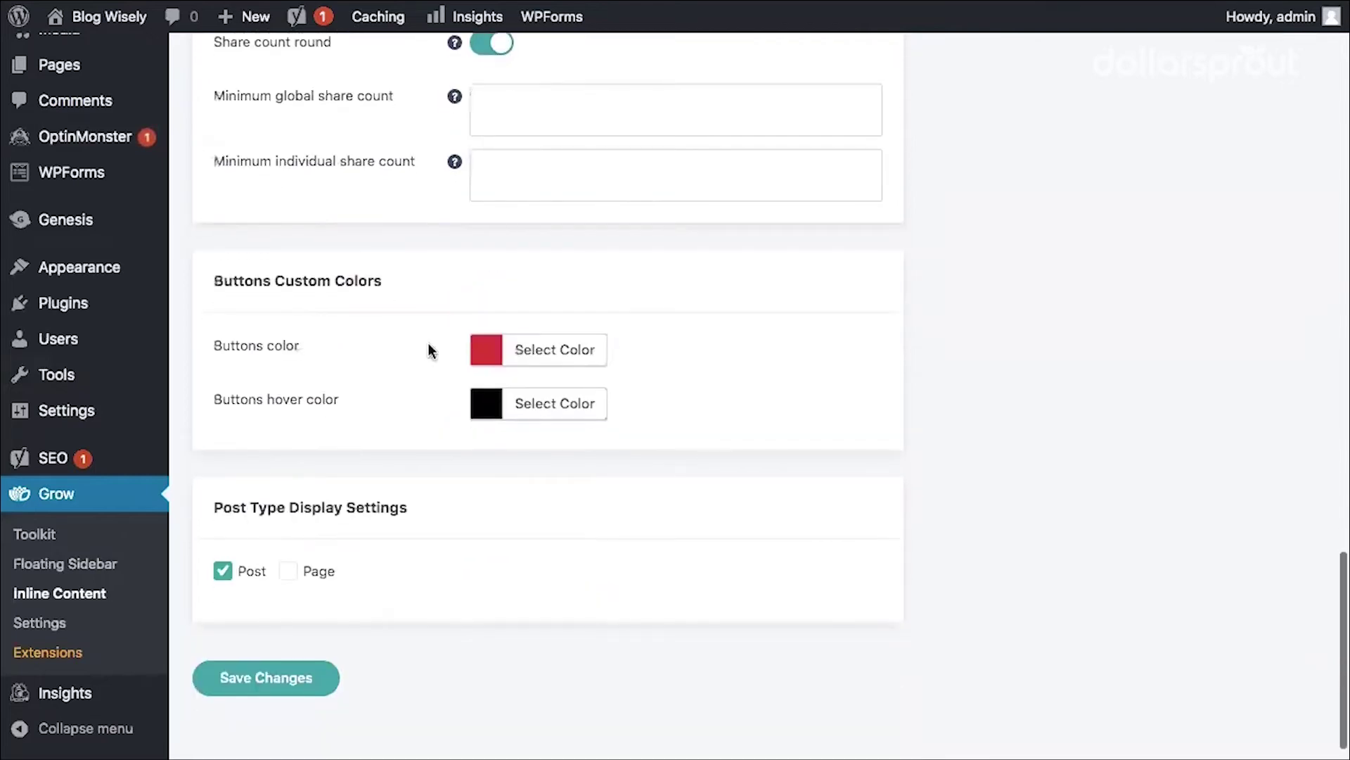
{"action": "left_click", "coordinate": [278, 684]}
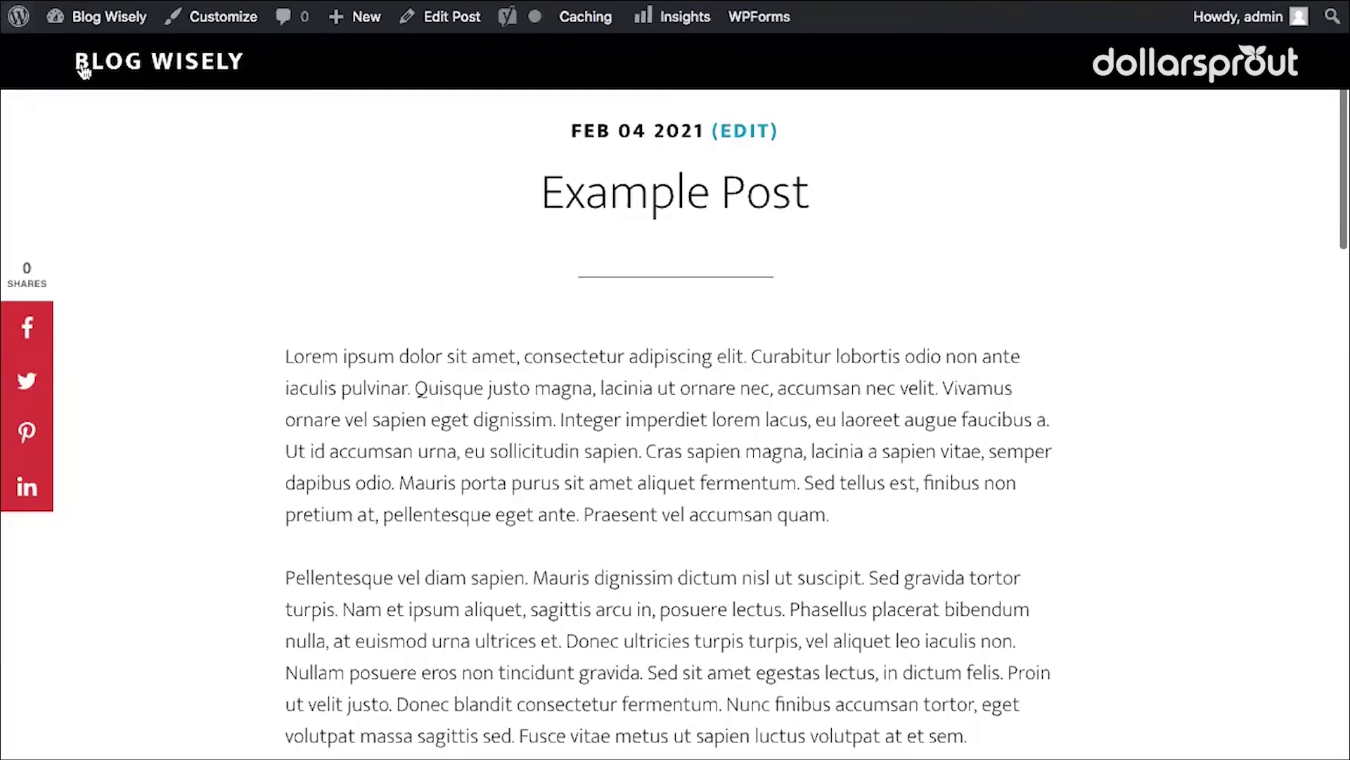
Open the Example Post and scroll down through the article to the inline share buttons
{"action": "left_click", "coordinate": [109, 16]}
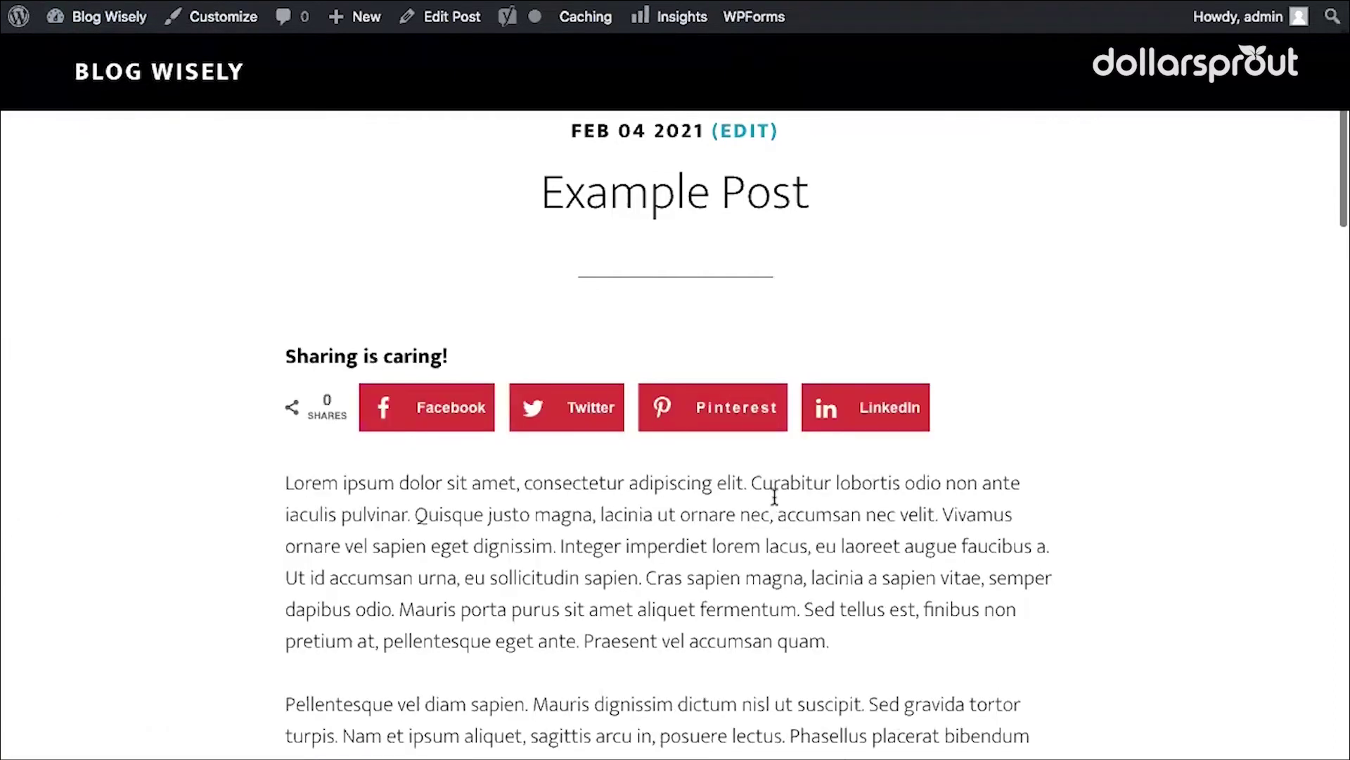
{"action": "scroll", "coordinate": [774, 496], "scroll_direction": "down", "scroll_amount": 1}
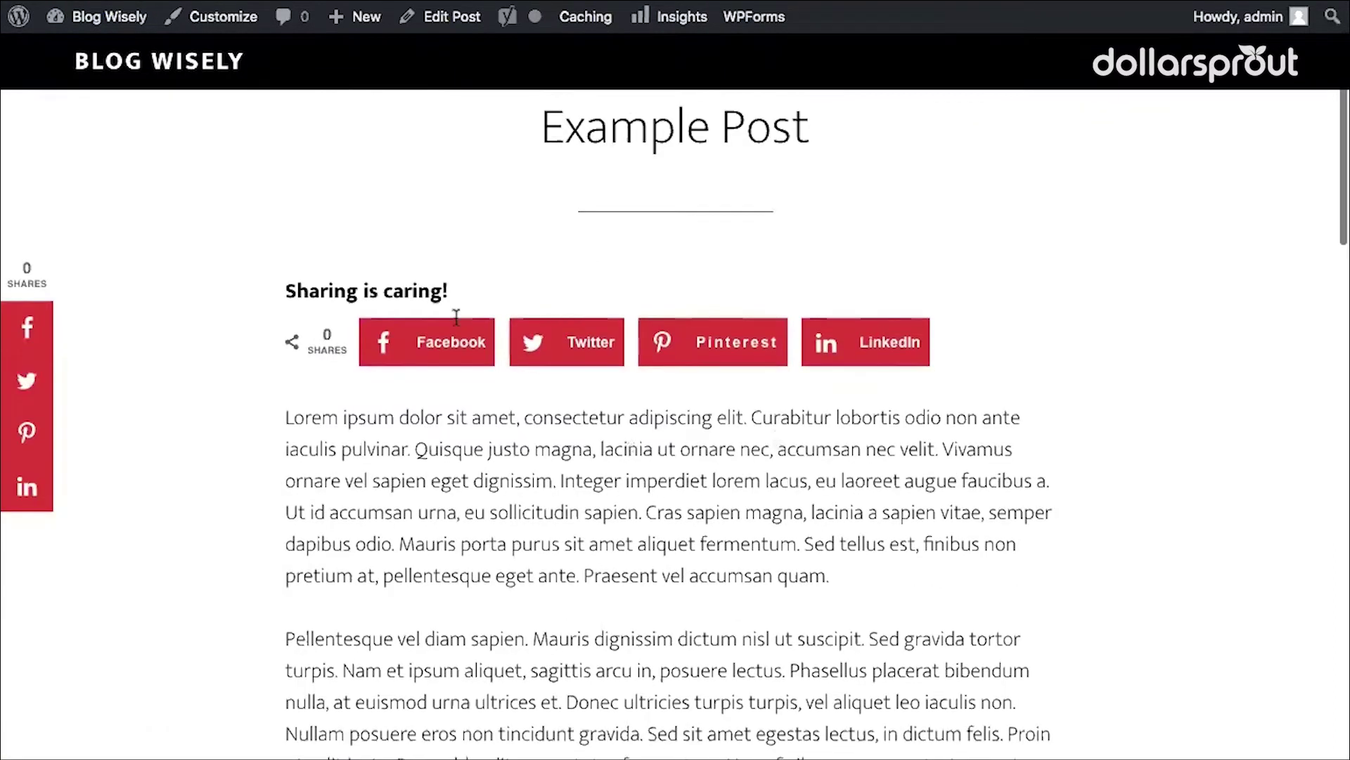
{"action": "scroll", "coordinate": [457, 317], "scroll_direction": "down", "scroll_amount": 1}
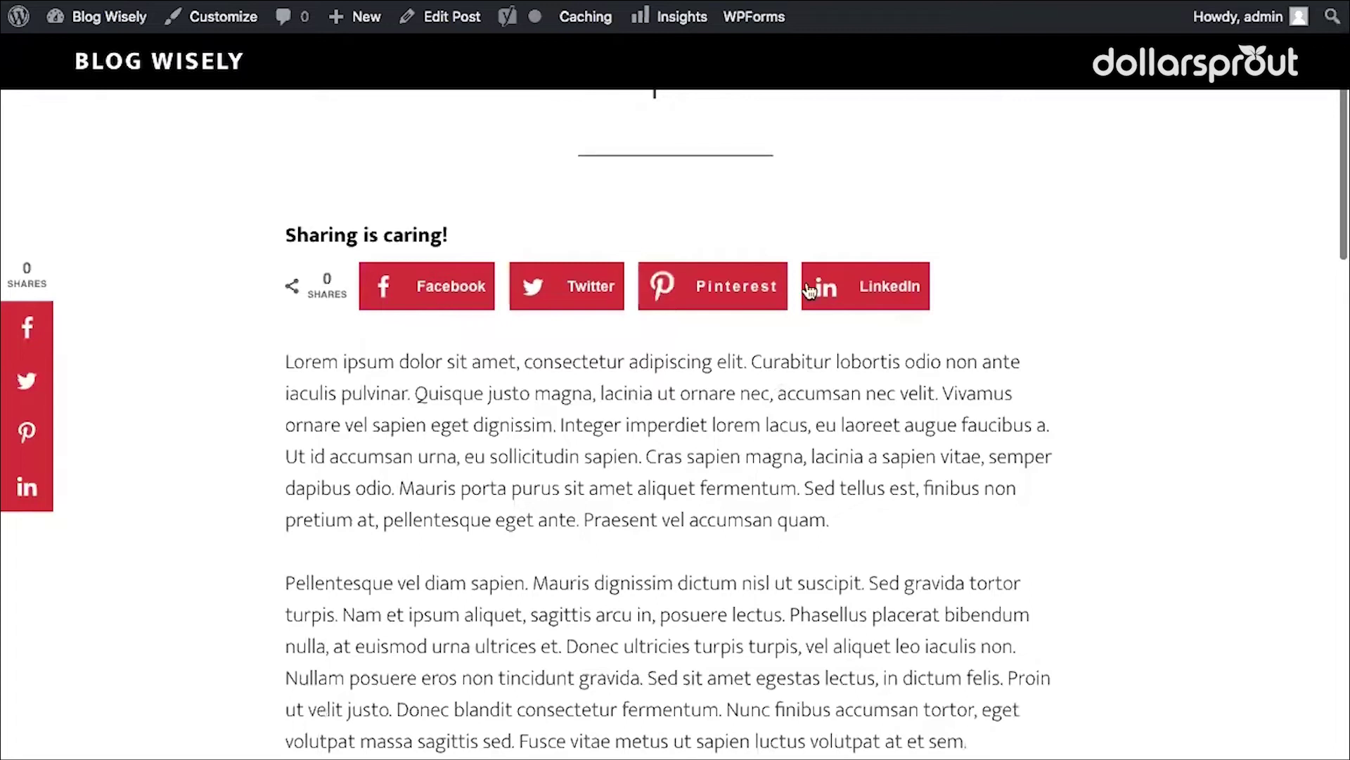
{"action": "scroll", "coordinate": [900, 281], "scroll_direction": "down", "scroll_amount": 8}
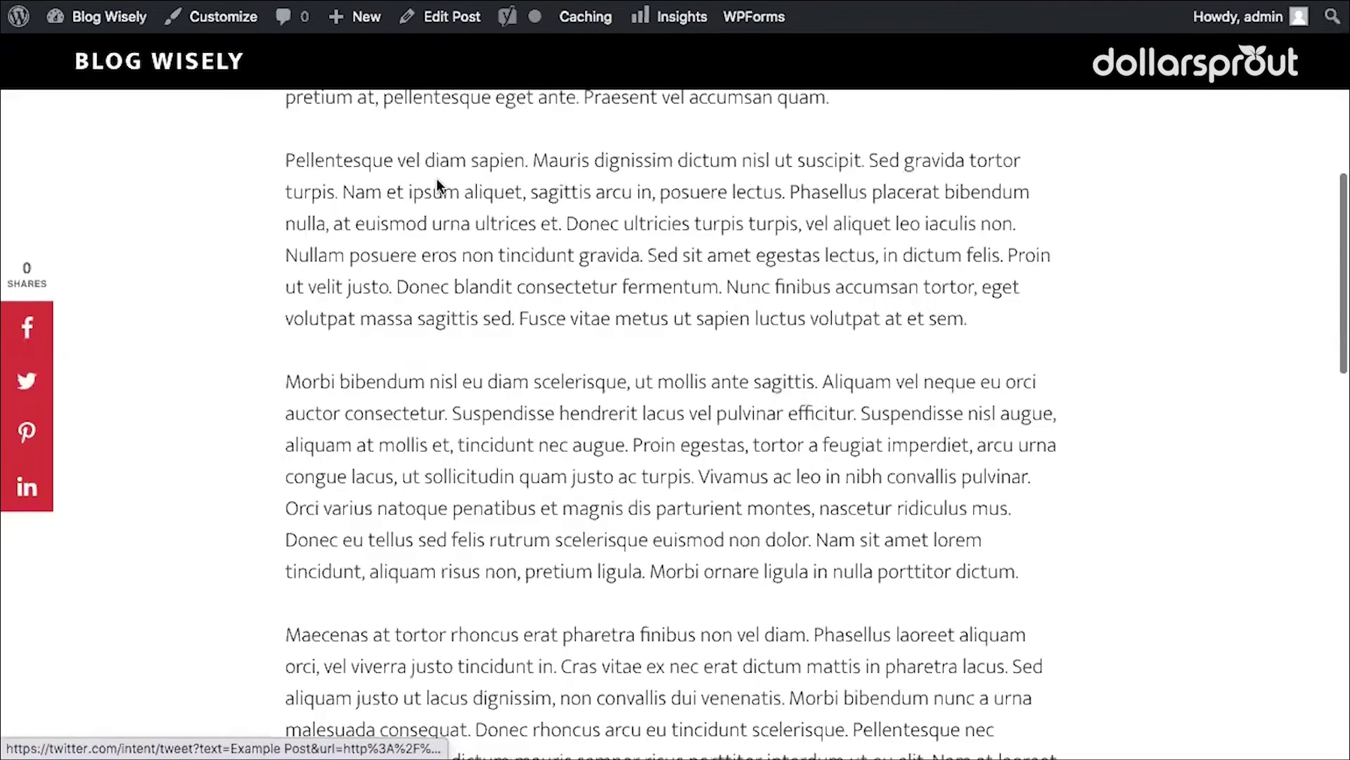
{"action": "scroll", "coordinate": [436, 178], "scroll_direction": "down", "scroll_amount": 10}
Try the Pinterest share button and select the 'Sharing is caring!' heading
{"action": "left_click", "coordinate": [754, 225]}
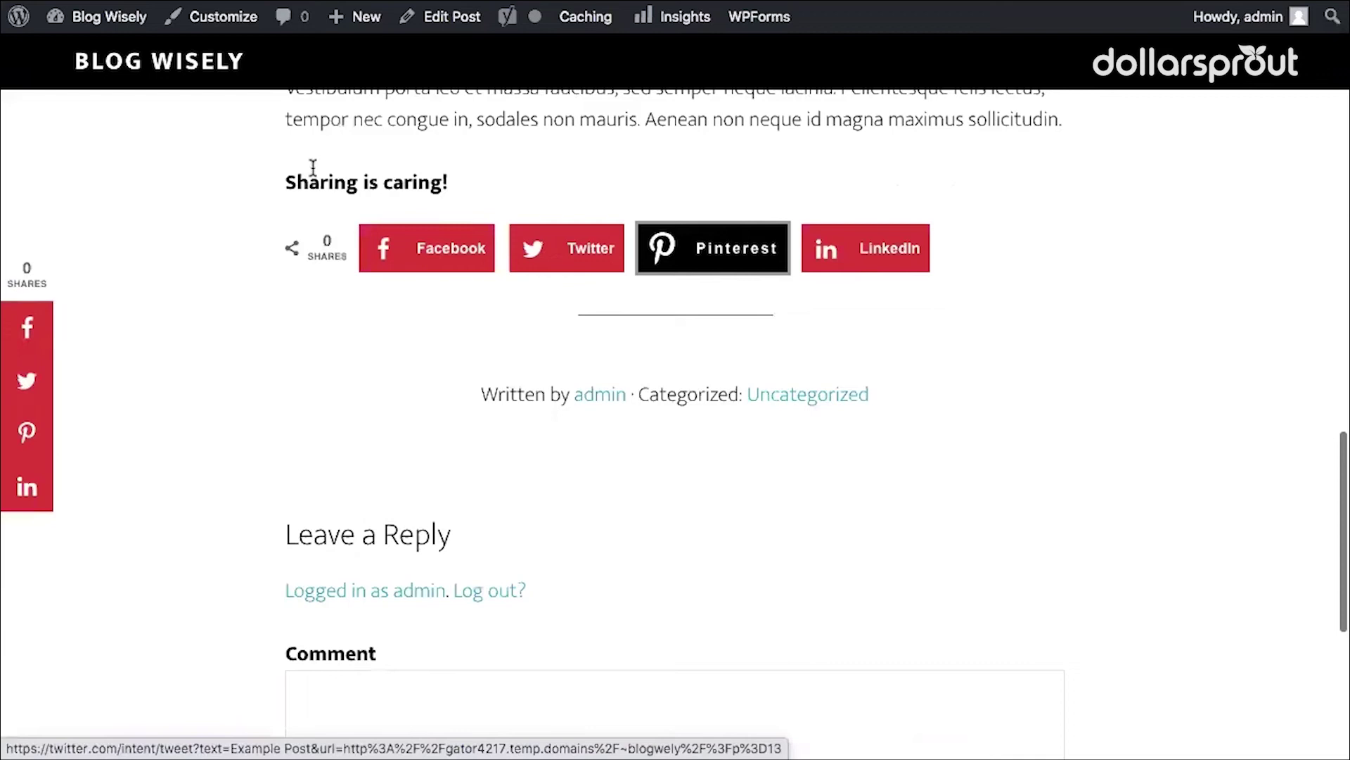
{"action": "left_click_drag", "start_coordinate": [285, 182], "coordinate": [382, 181]}
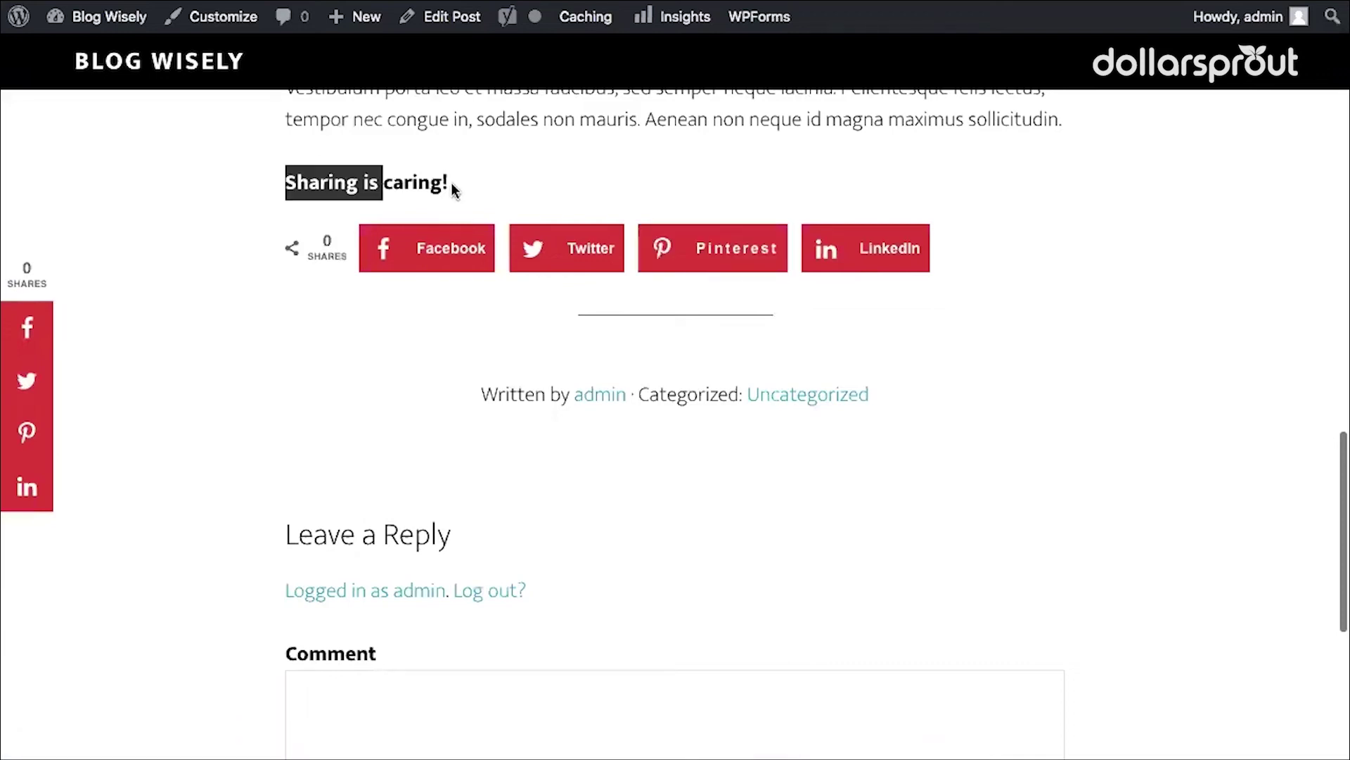
{"action": "left_click", "coordinate": [454, 189]}
{"action": "left_click_drag", "start_coordinate": [241, 172], "coordinate": [448, 181]}
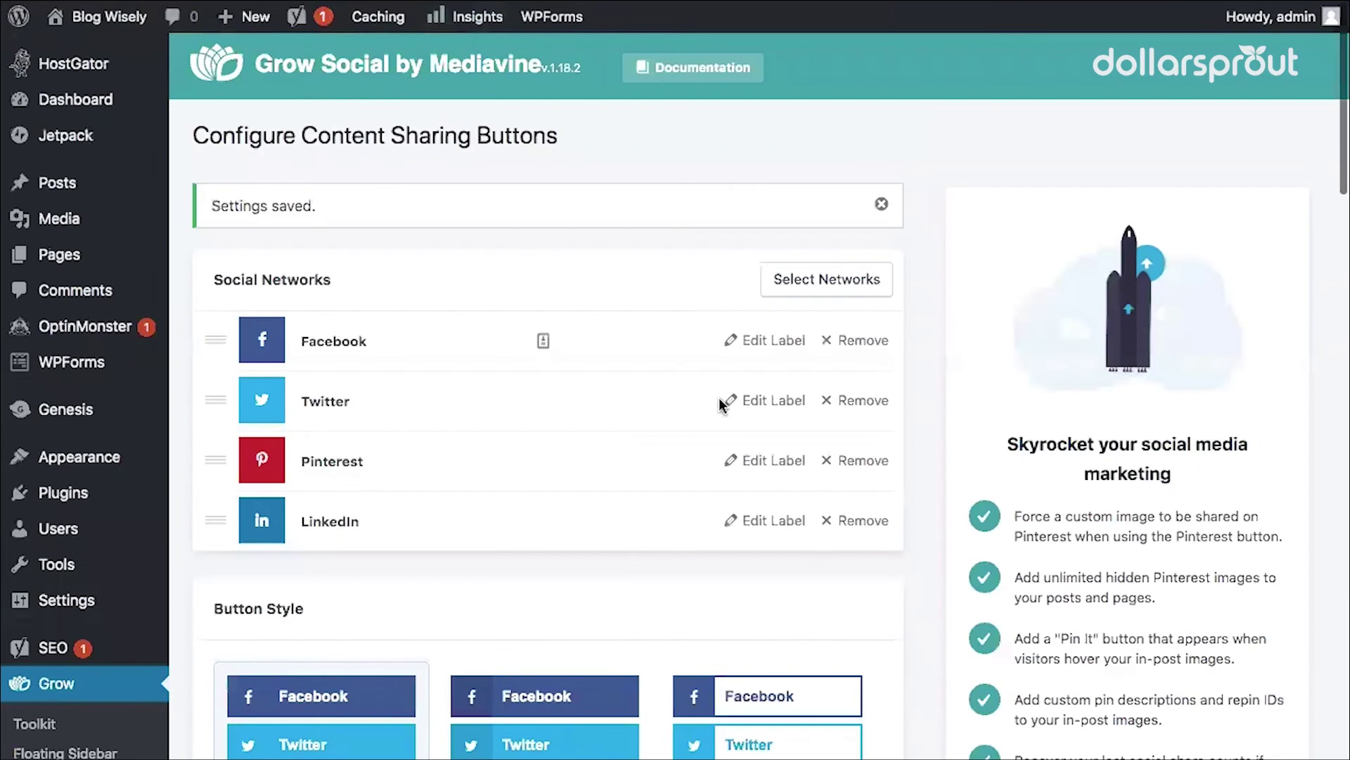
Clear the 'Sharing is caring!' Share Text and save the Inline Content settings
{"action": "scroll", "coordinate": [718, 398], "scroll_direction": "down", "scroll_amount": 15}
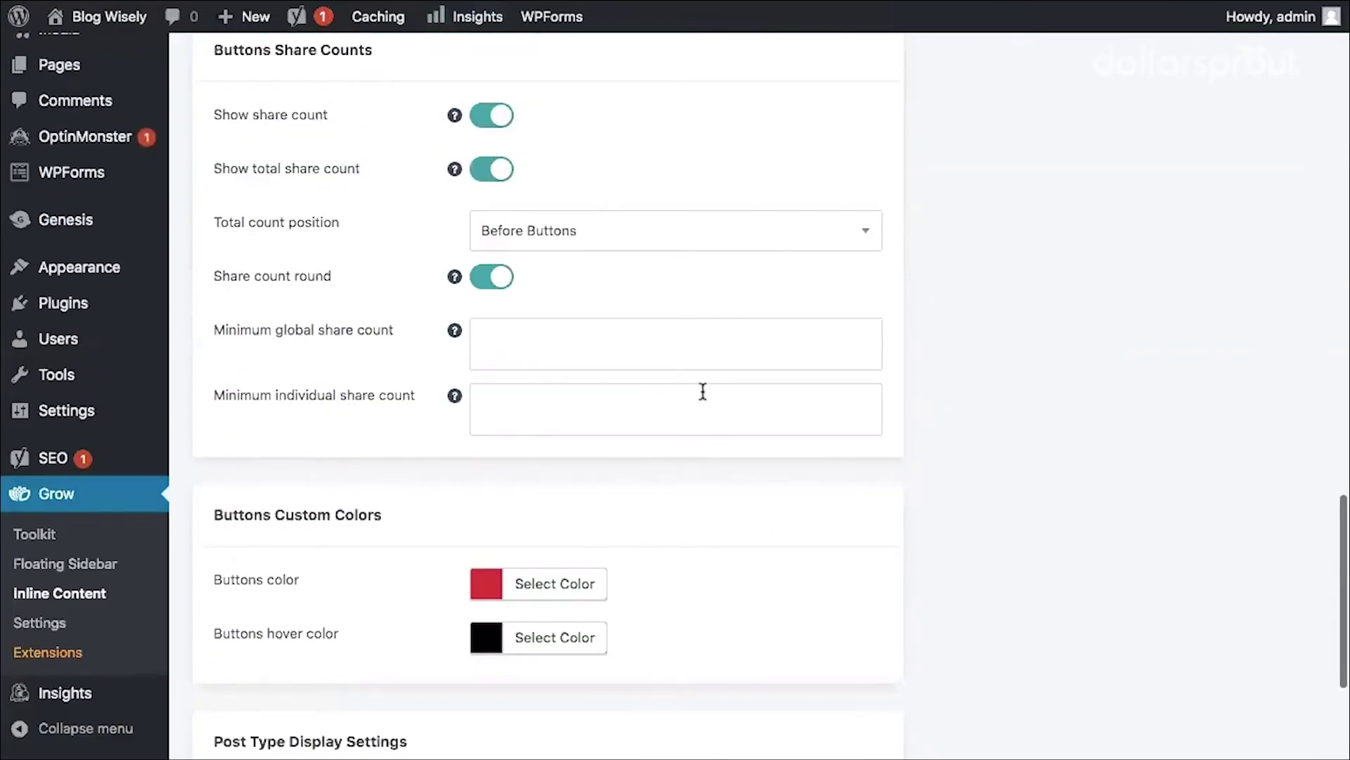
{"action": "scroll", "coordinate": [702, 391], "scroll_direction": "down", "scroll_amount": 4}
{"action": "scroll", "coordinate": [615, 340], "scroll_direction": "up", "scroll_amount": 13}
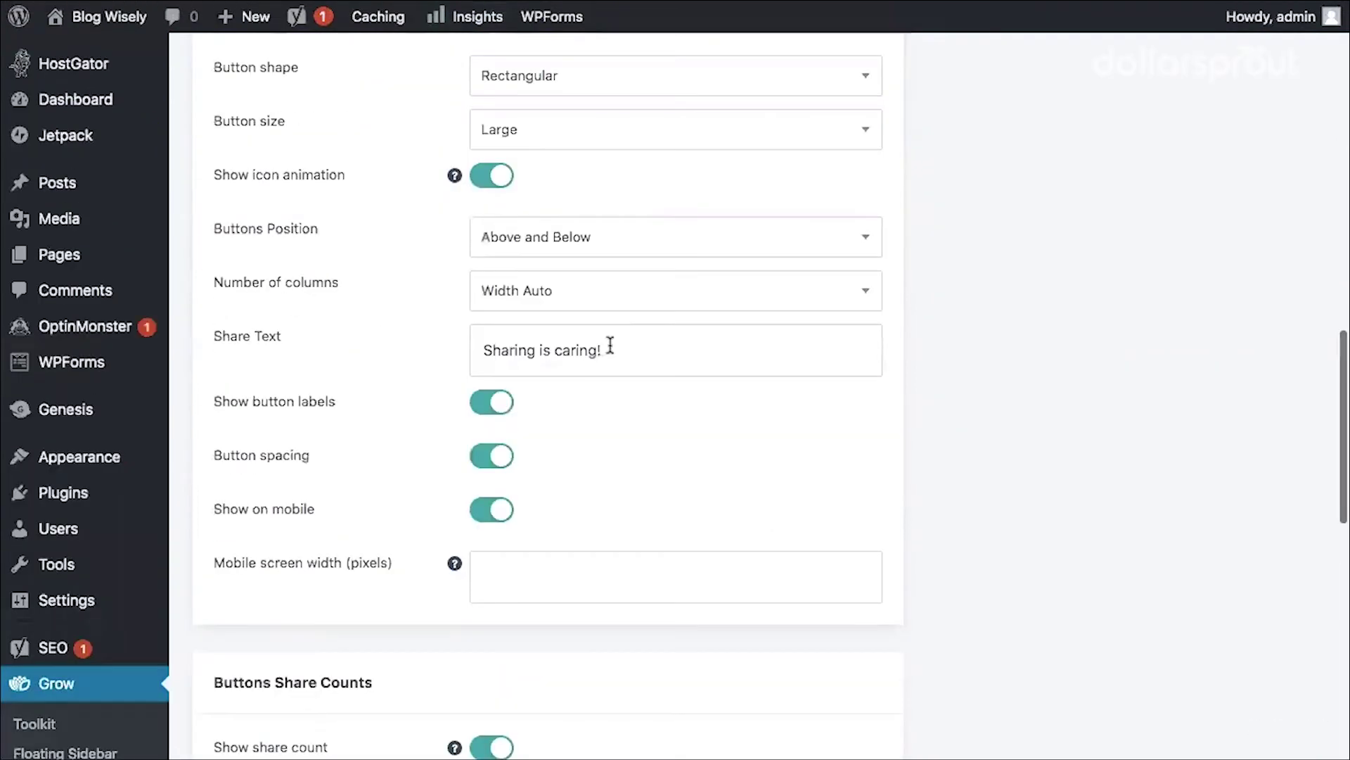
{"action": "triple_click", "coordinate": [610, 345]}
{"action": "scroll", "coordinate": [253, 525], "scroll_direction": "down", "scroll_amount": 10}
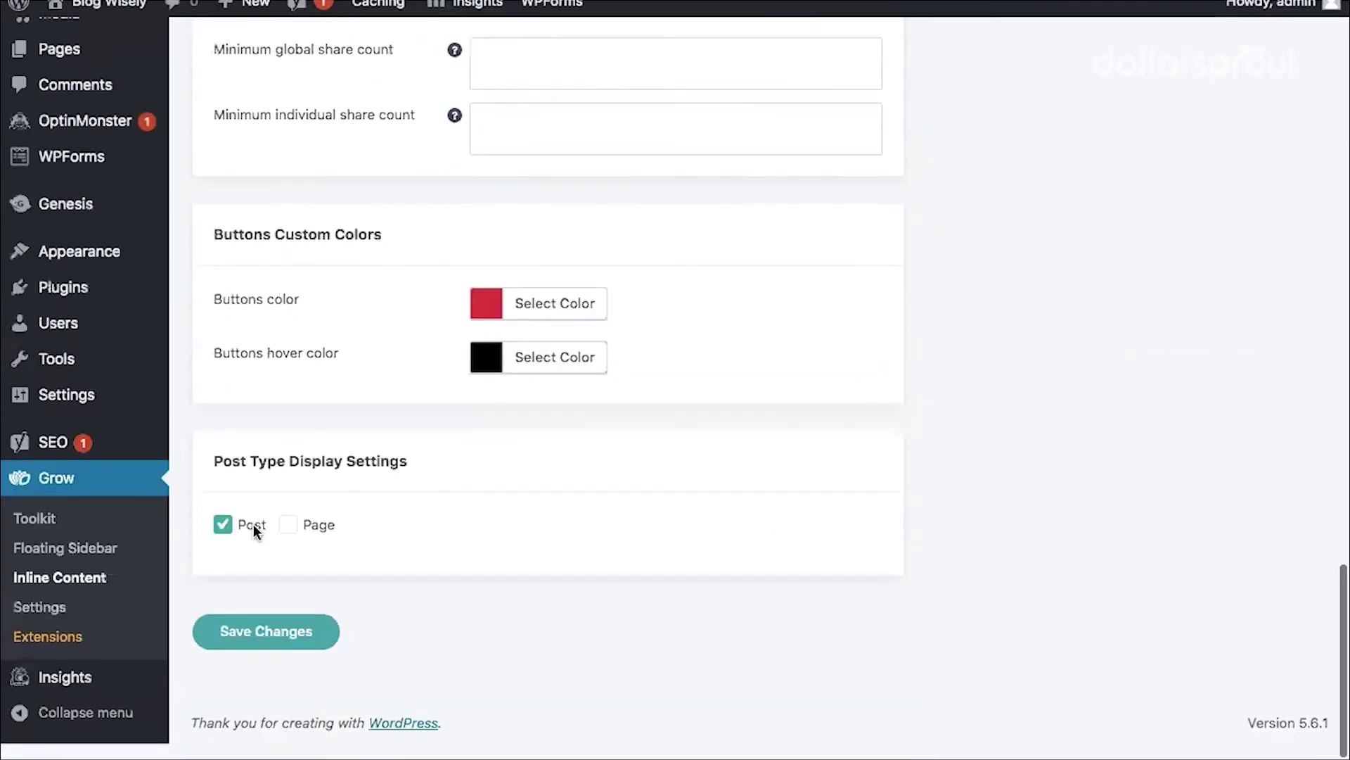
{"action": "left_click", "coordinate": [267, 649]}
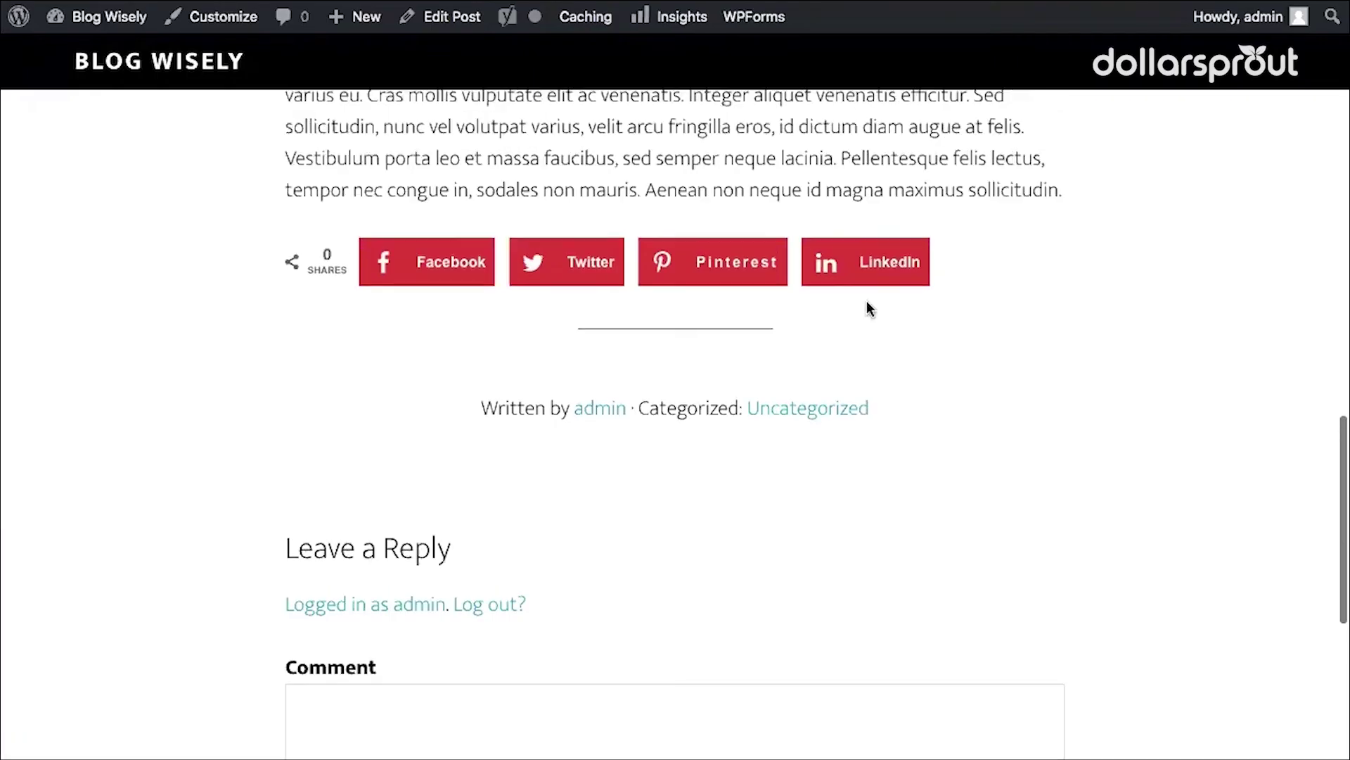
{"action": "scroll", "coordinate": [436, 213], "scroll_direction": "up", "scroll_amount": 1}
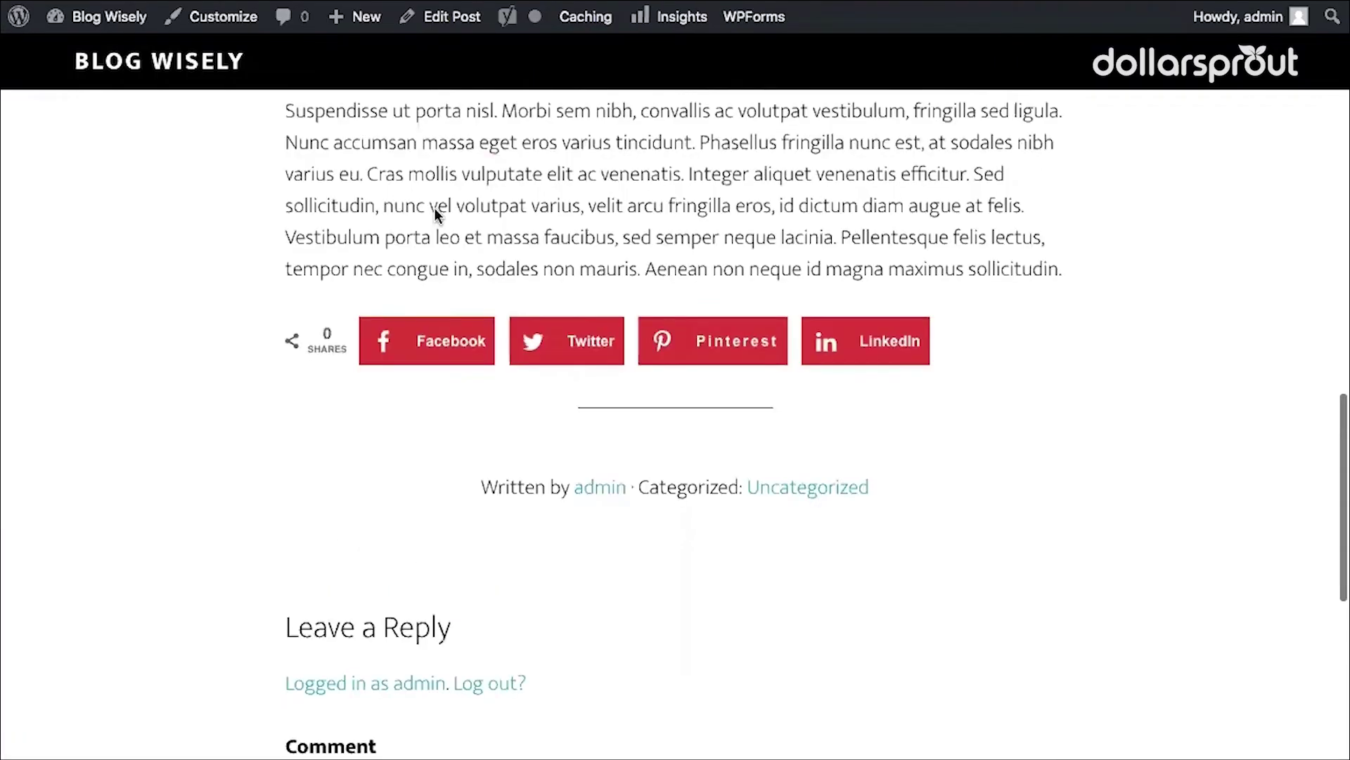
{"action": "scroll", "coordinate": [635, 588], "scroll_direction": "up", "scroll_amount": 2}
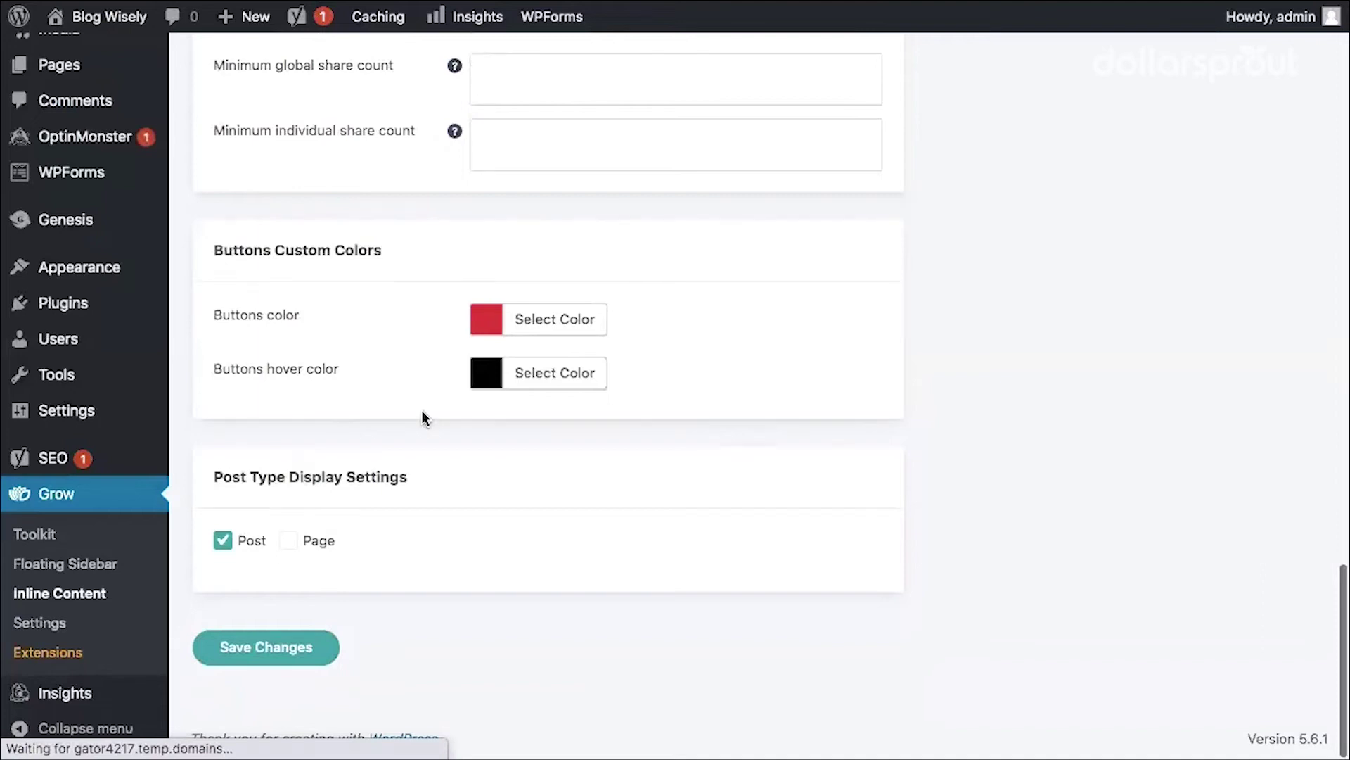
In Grow Social's general settings, switch on 'Add Twitter Username to all tweets'
{"action": "scroll", "coordinate": [106, 563], "scroll_direction": "up", "scroll_amount": 15}
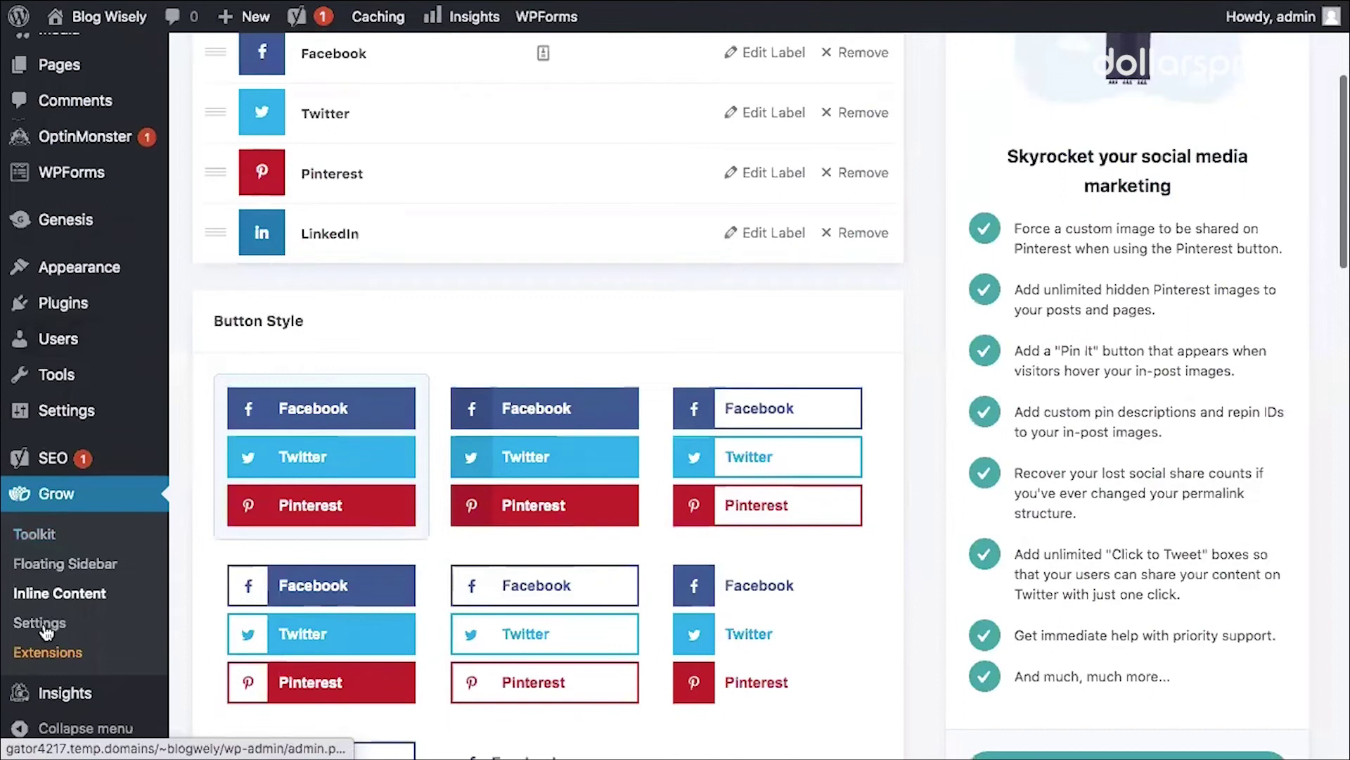
{"action": "left_click", "coordinate": [40, 623]}
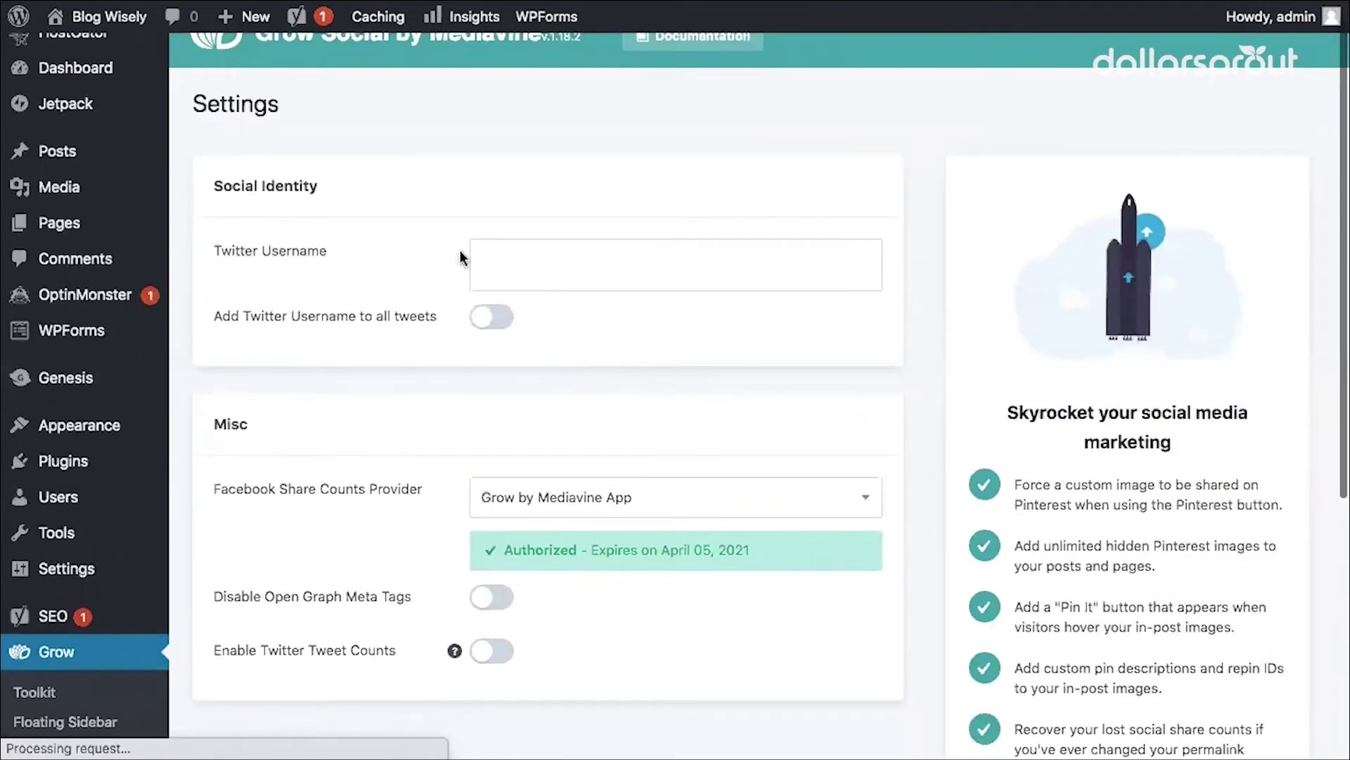
{"action": "scroll", "coordinate": [458, 251], "scroll_direction": "down", "scroll_amount": 1}
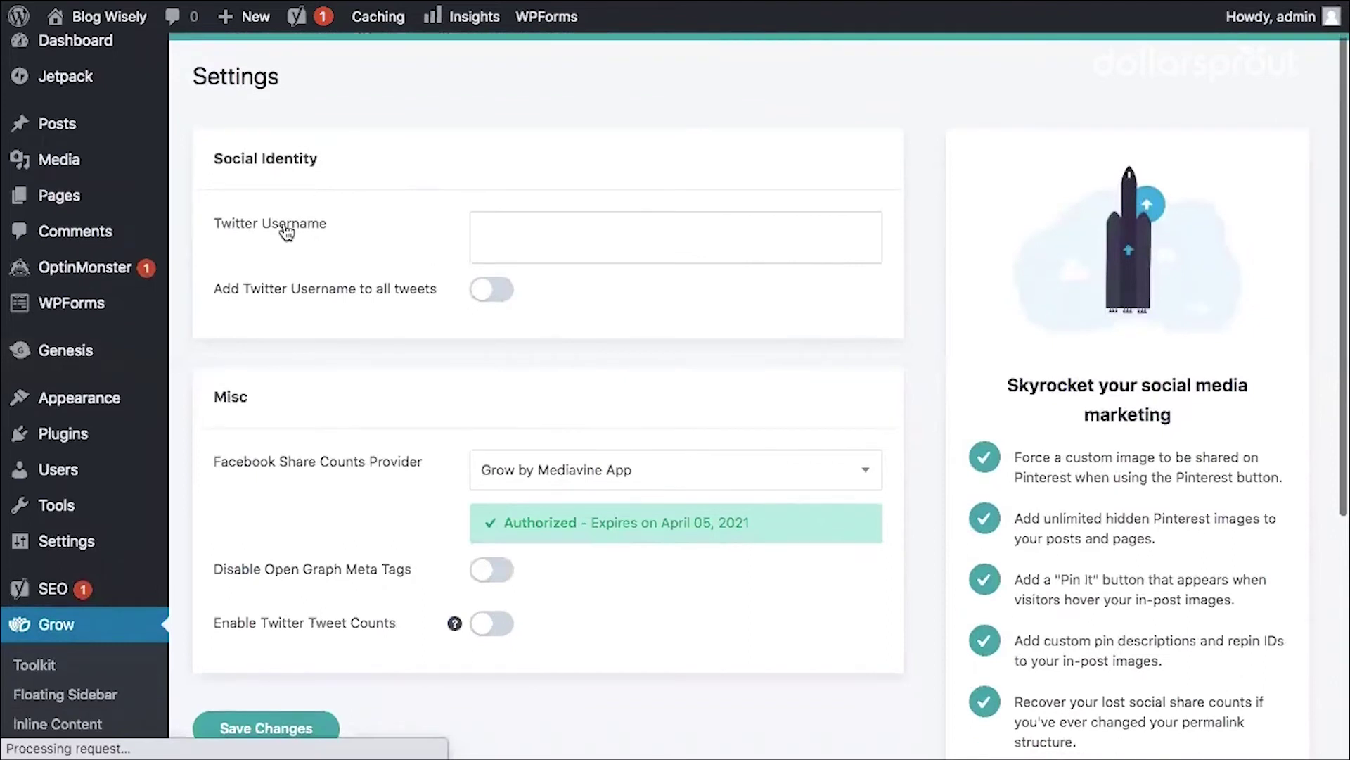
{"action": "left_click", "coordinate": [492, 290]}
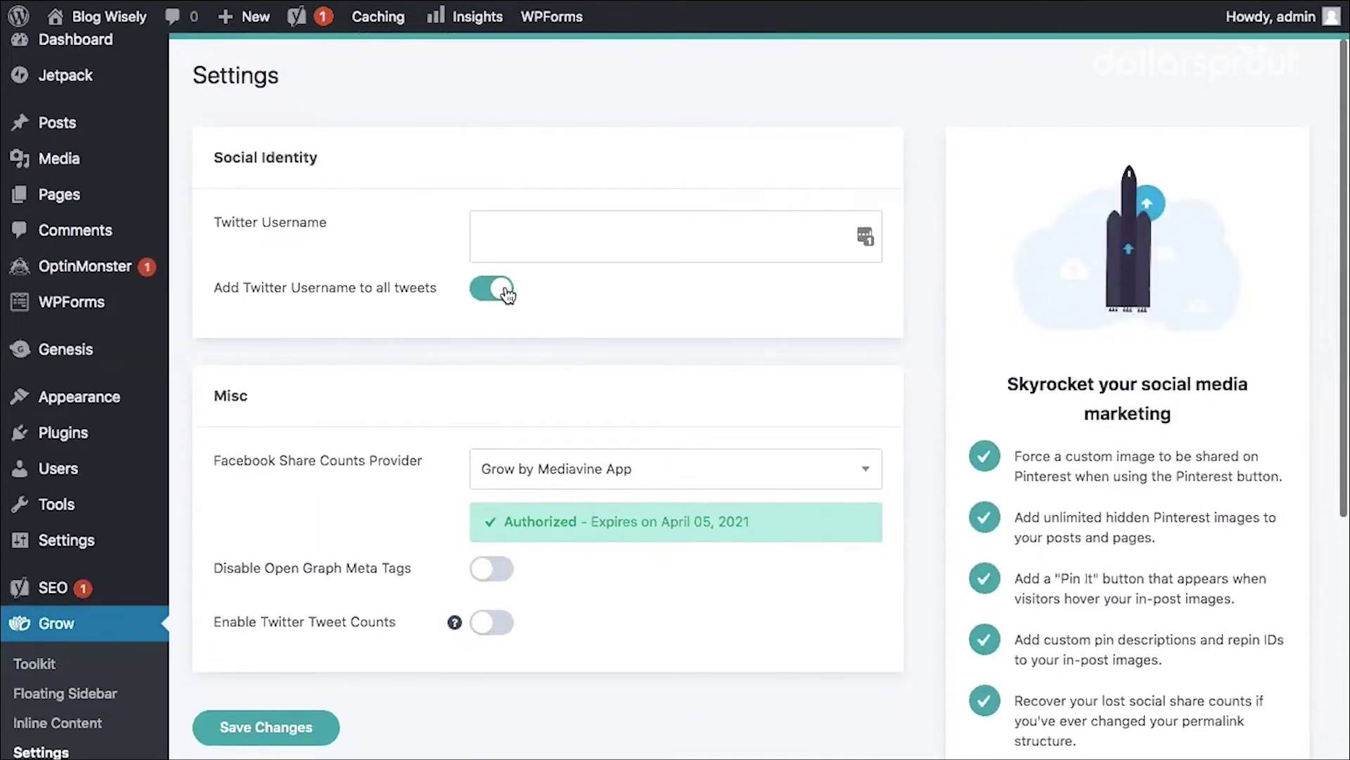
Begin entering the Twitter handle in the Twitter Username field
{"action": "left_click", "coordinate": [515, 235]}
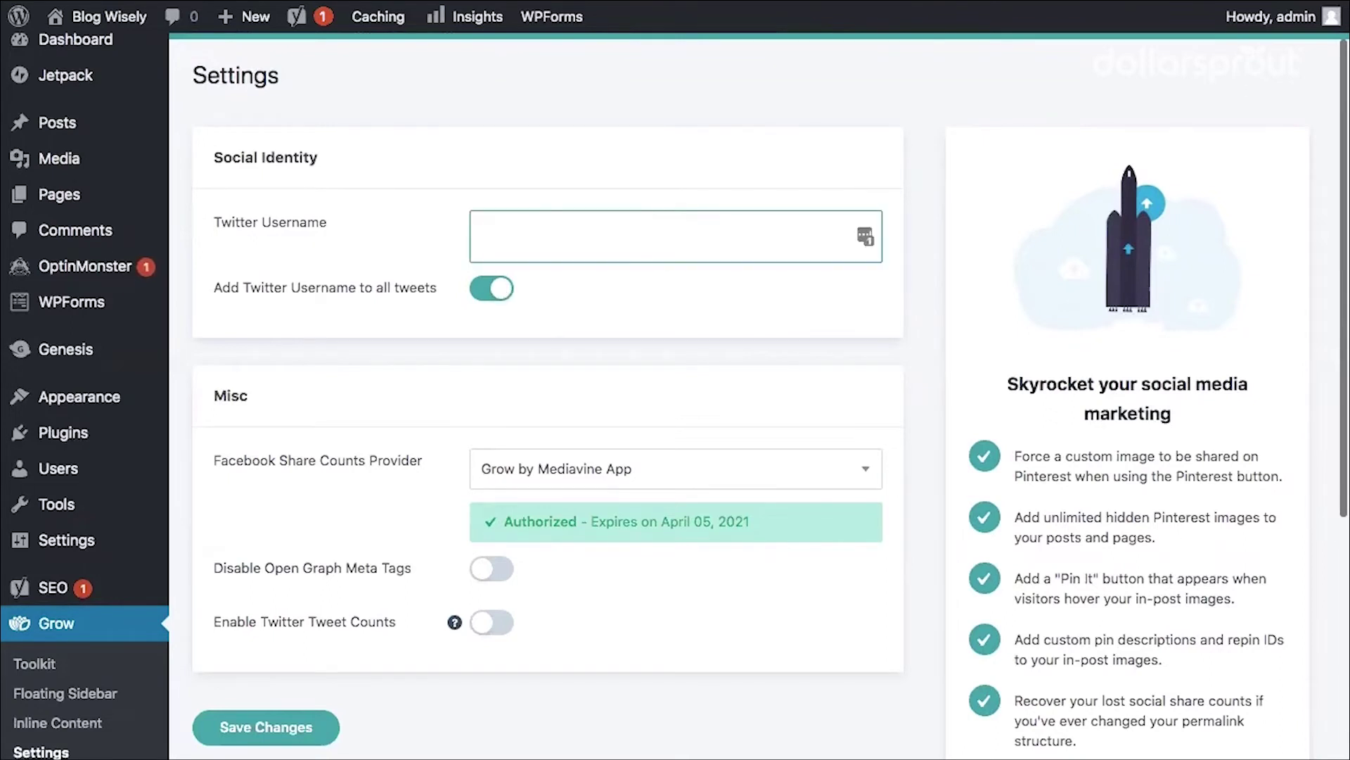
{"action": "type", "text": "@"}
{"action": "key", "text": "BackSpace"}
{"action": "scroll", "coordinate": [672, 348], "scroll_direction": "down", "scroll_amount": 1}
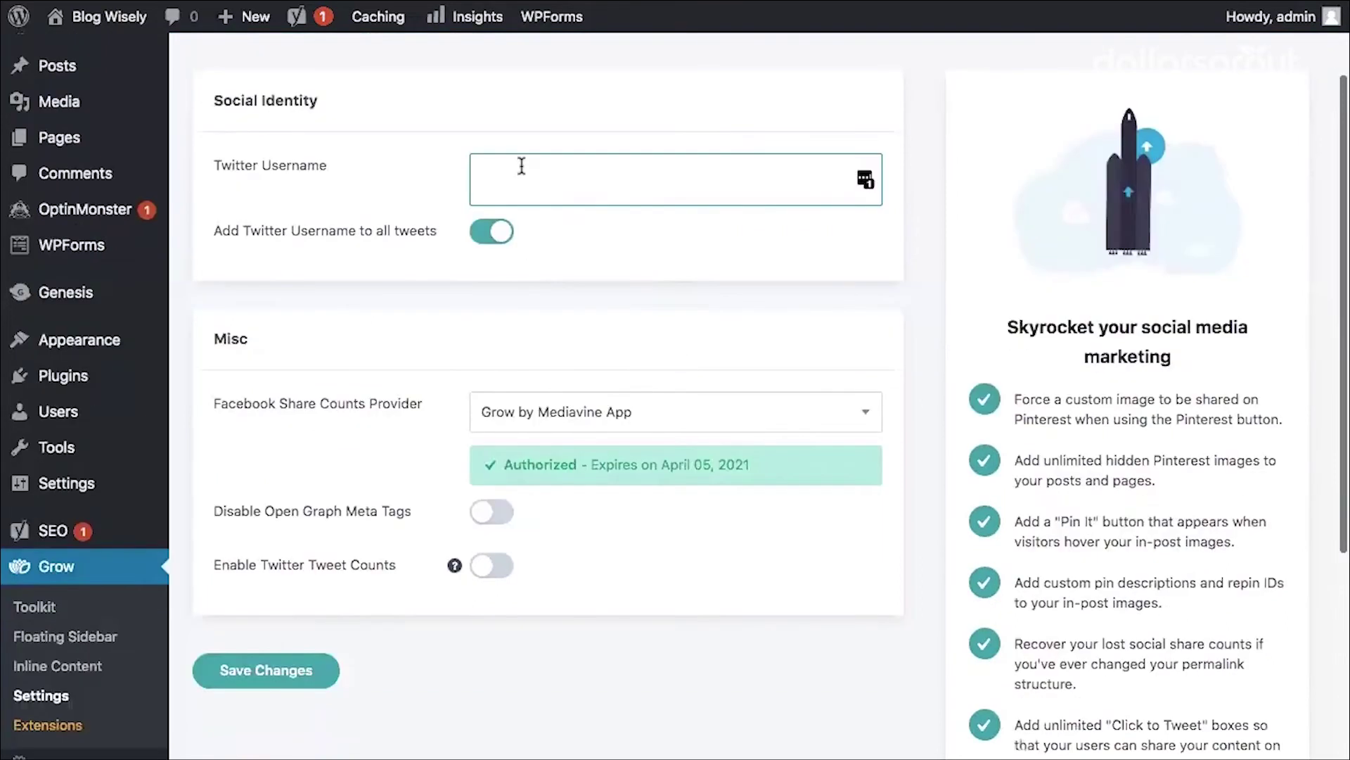
{"action": "type", "text": "@username"}
Keep Grow by Mediavine App as the Facebook Share Counts Provider
{"action": "scroll", "coordinate": [665, 458], "scroll_direction": "down", "scroll_amount": 4}
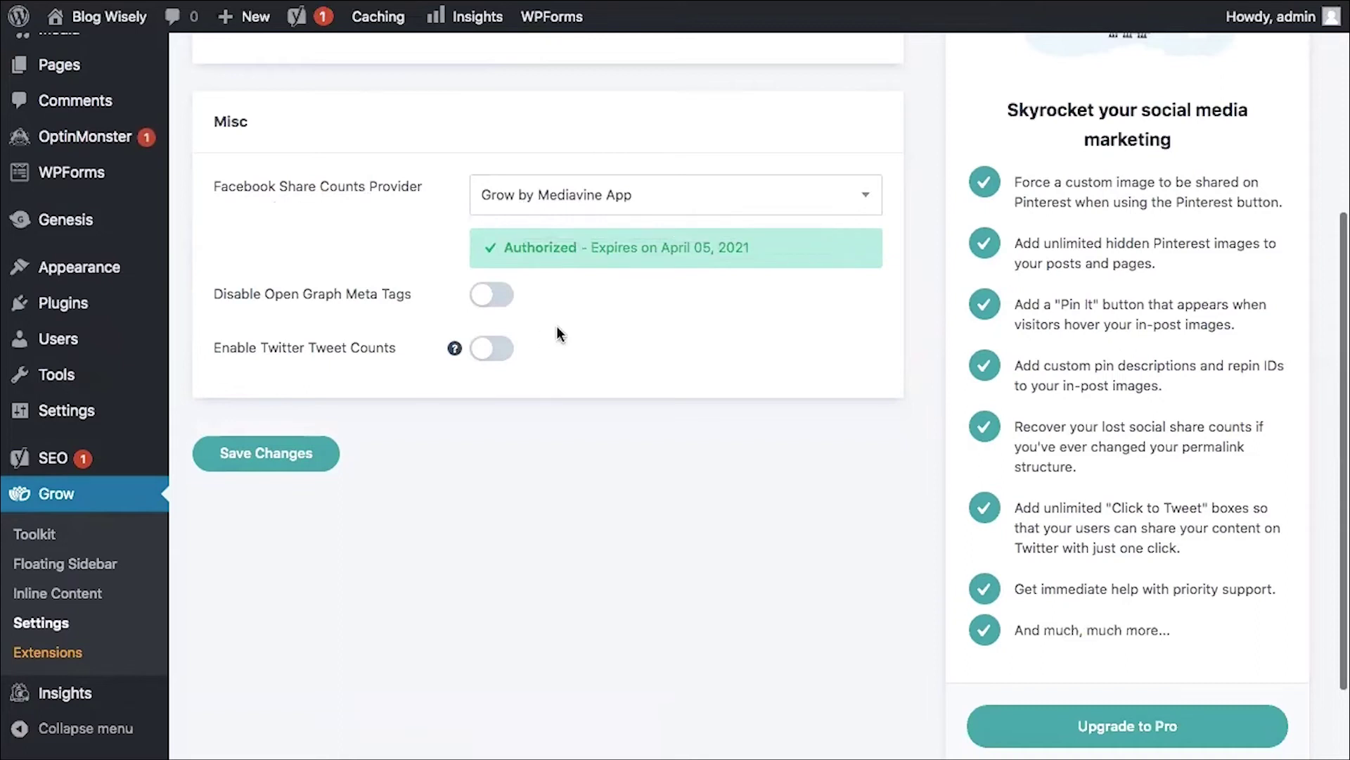
{"action": "left_click", "coordinate": [571, 200]}
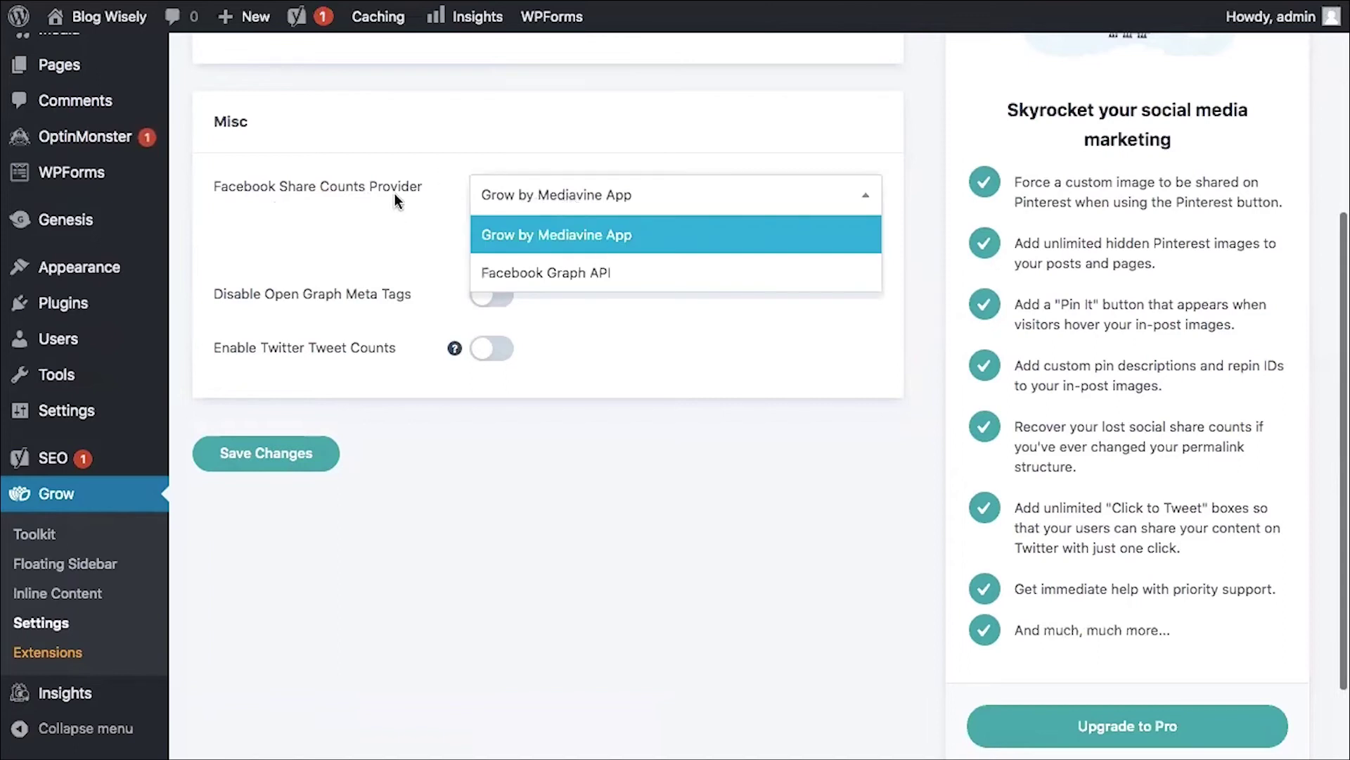
{"action": "left_click", "coordinate": [563, 202]}
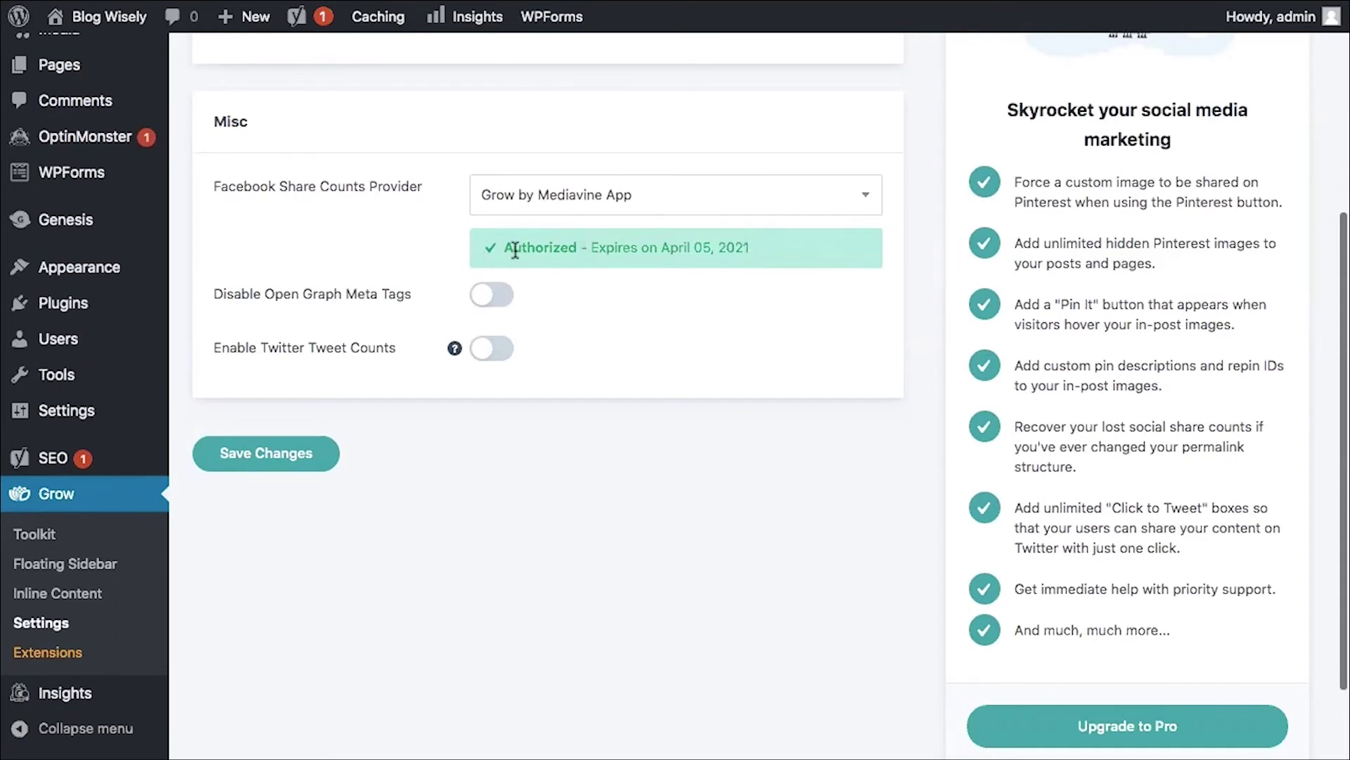
Switch on Enable Twitter Tweet Counts
{"action": "scroll", "coordinate": [388, 214], "scroll_direction": "down", "scroll_amount": 1}
{"action": "scroll", "coordinate": [562, 198], "scroll_direction": "up", "scroll_amount": 1}
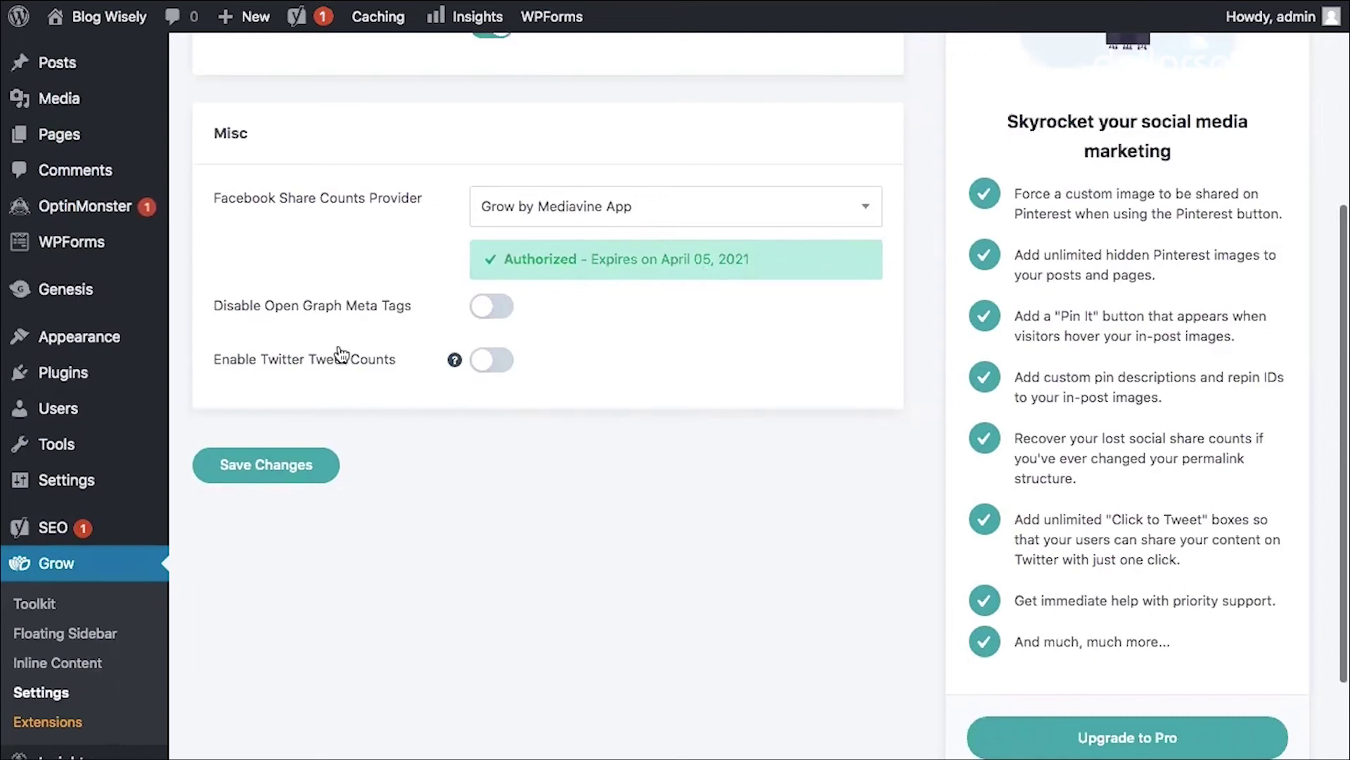
{"action": "scroll", "coordinate": [470, 322], "scroll_direction": "down", "scroll_amount": 1}
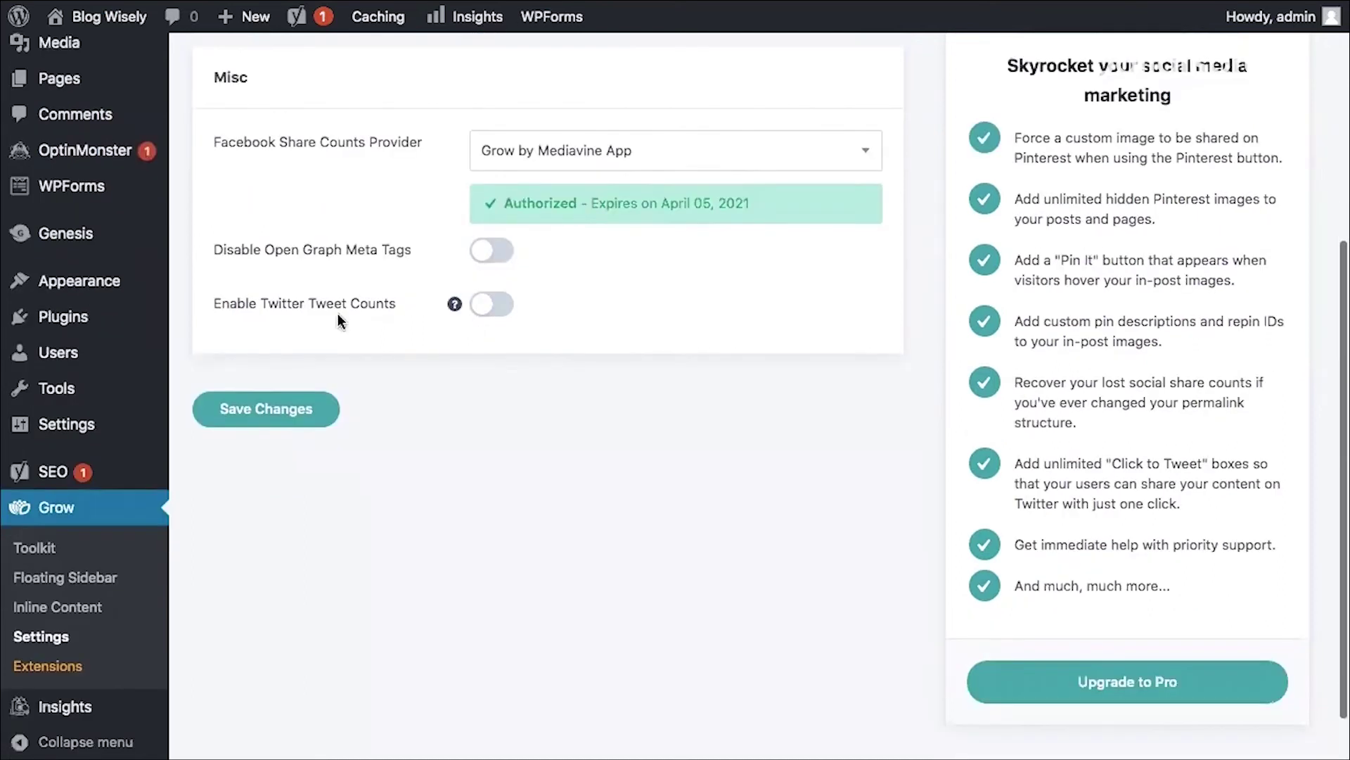
{"action": "left_click", "coordinate": [502, 305]}
{"action": "left_click", "coordinate": [485, 313]}
{"action": "mouse_move", "coordinate": [455, 310]}
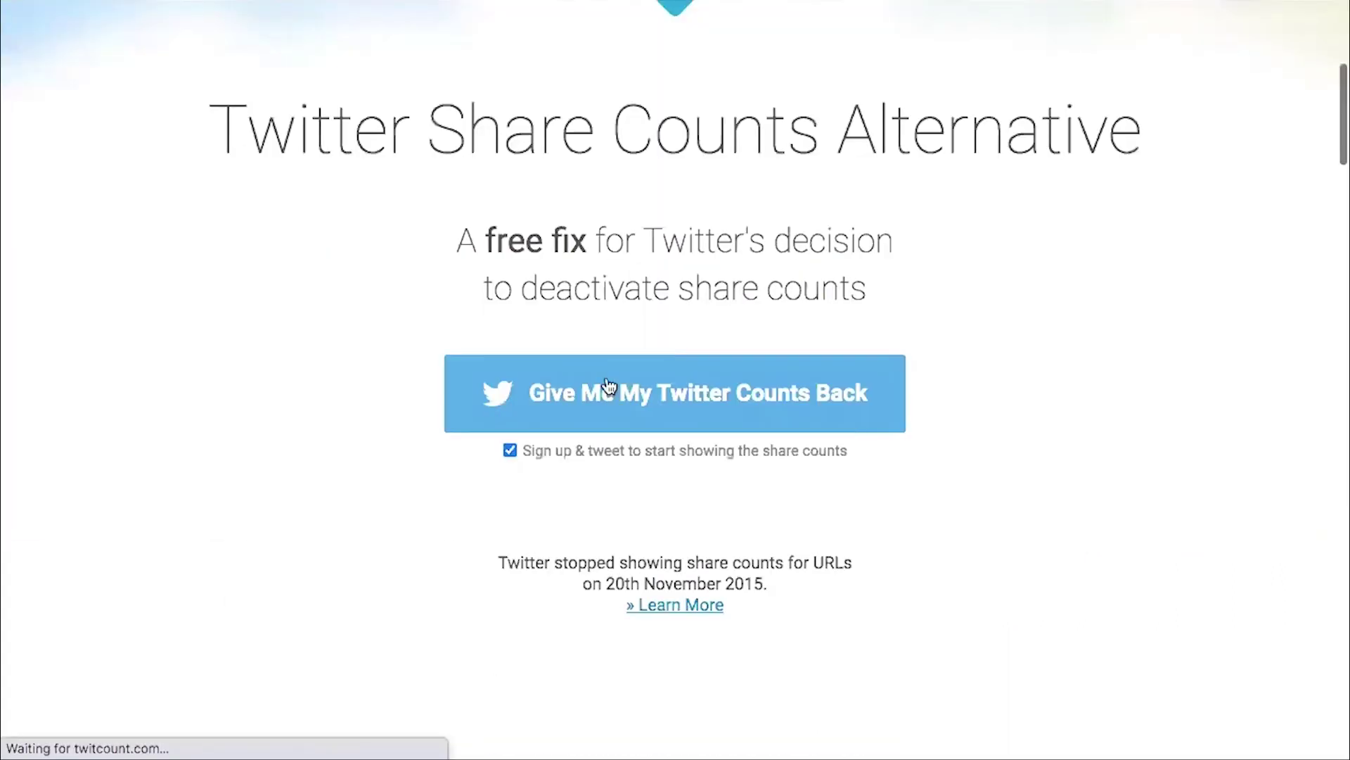
{"action": "scroll", "coordinate": [608, 385], "scroll_direction": "down", "scroll_amount": 1}
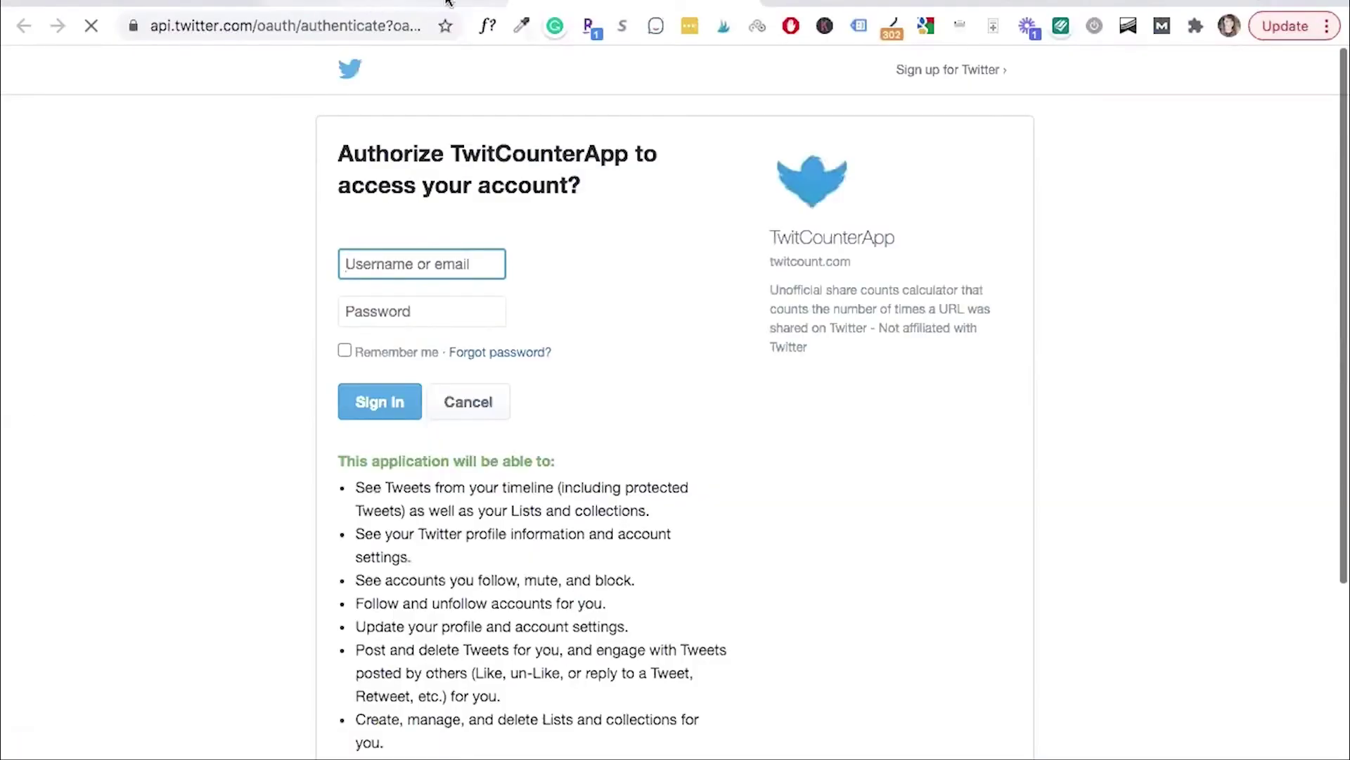
{"action": "left_click", "coordinate": [374, 4]}
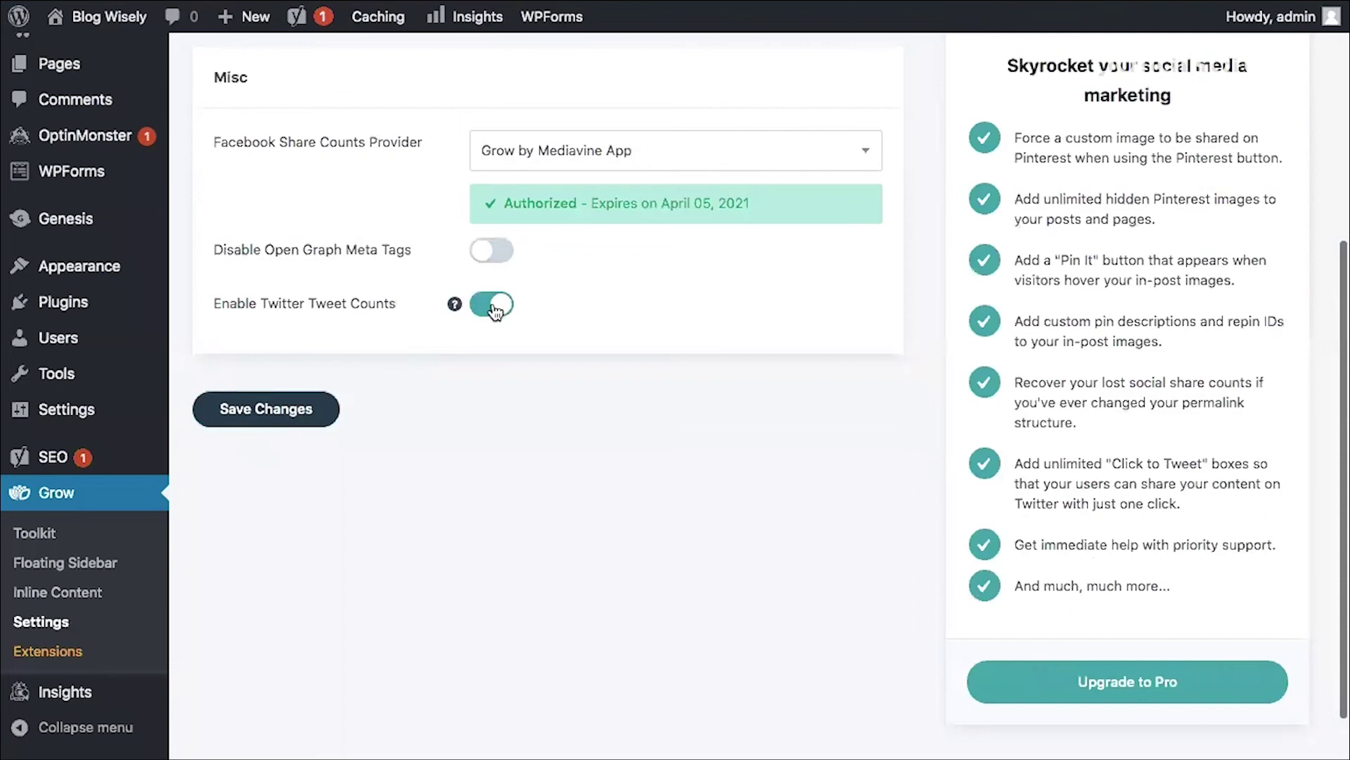
Turn Enable Twitter Tweet Counts back off and save the Grow settings
{"action": "left_click", "coordinate": [495, 309]}
{"action": "scroll", "coordinate": [495, 309], "scroll_direction": "up", "scroll_amount": 2}
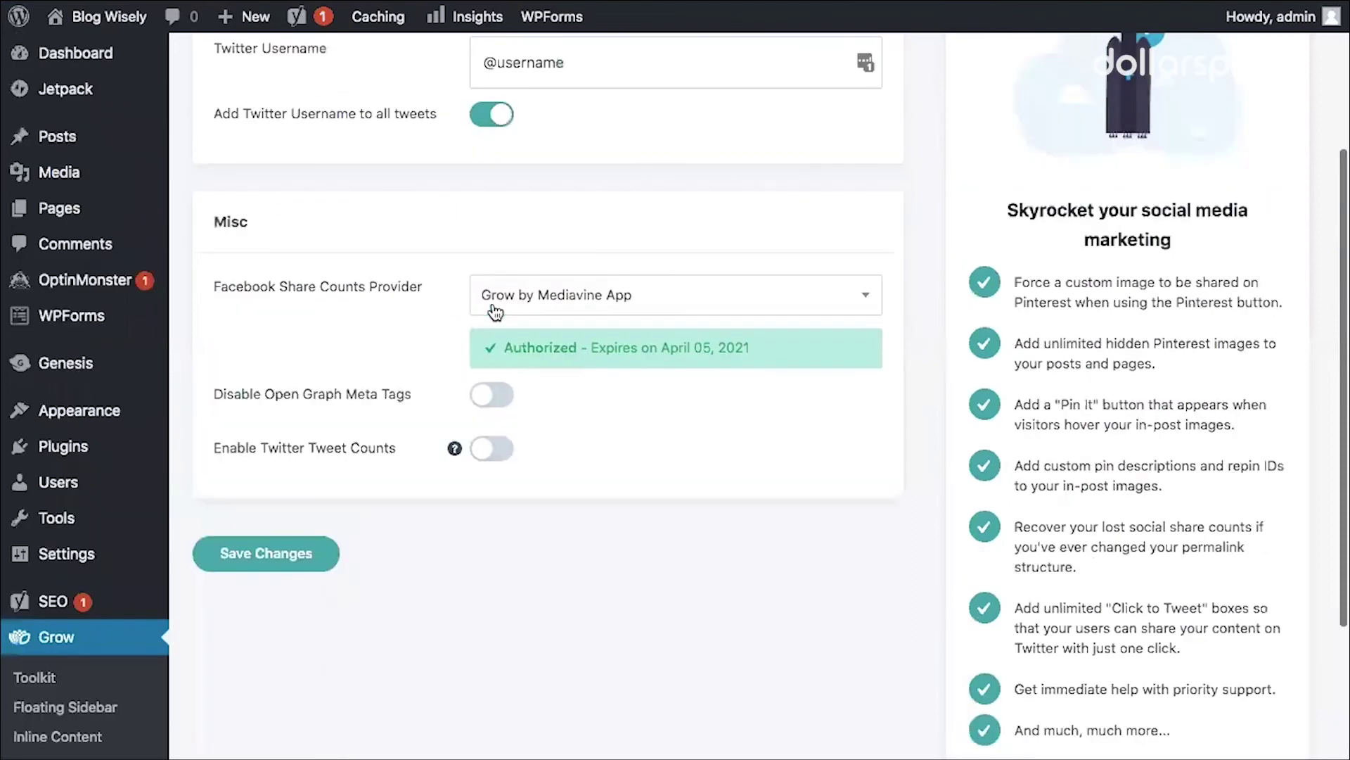
{"action": "left_click", "coordinate": [288, 555]}
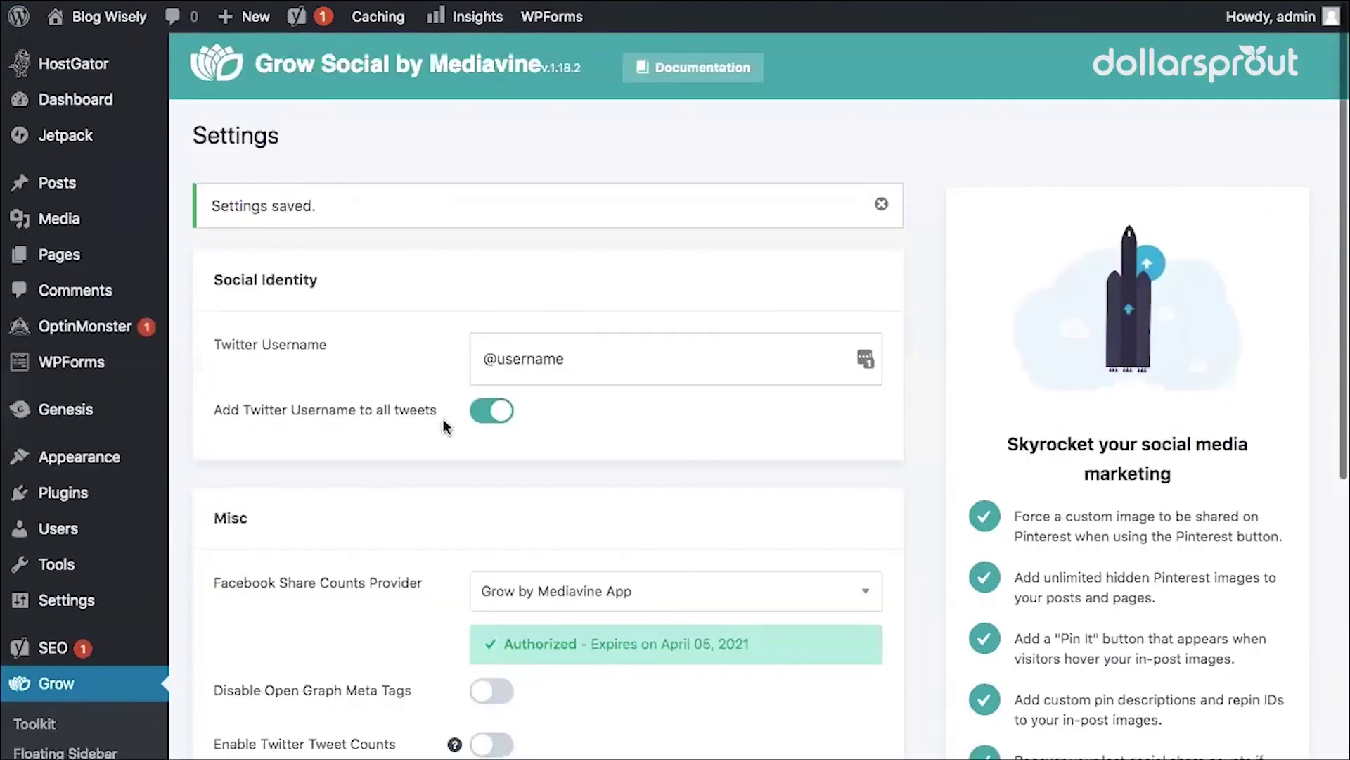
{"action": "scroll", "coordinate": [445, 425], "scroll_direction": "down", "scroll_amount": 5}
{"action": "scroll", "coordinate": [448, 428], "scroll_direction": "up", "scroll_amount": 5}
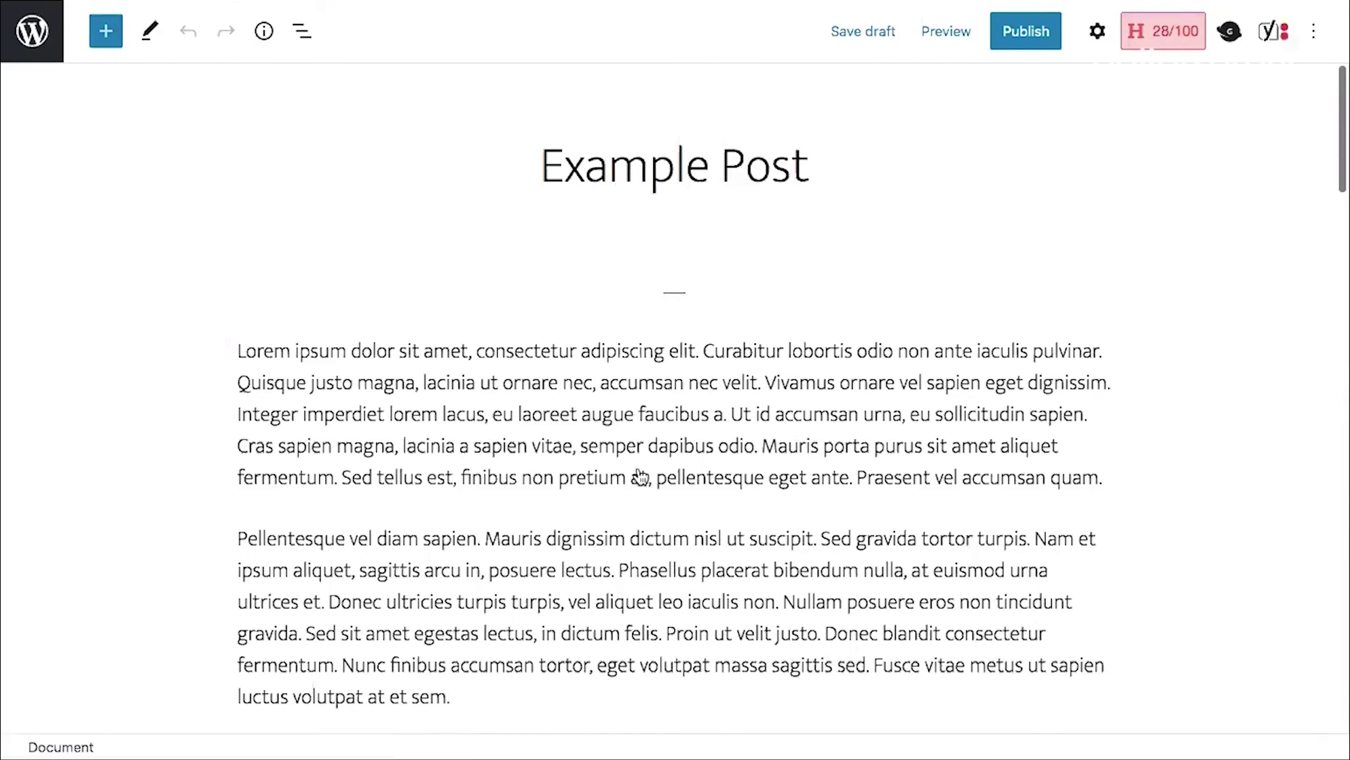
Collapse the Yoast SEO panel to show Grow: Share Statistics with 0 shares for every network
{"action": "scroll", "coordinate": [971, 495], "scroll_direction": "down", "scroll_amount": 15}
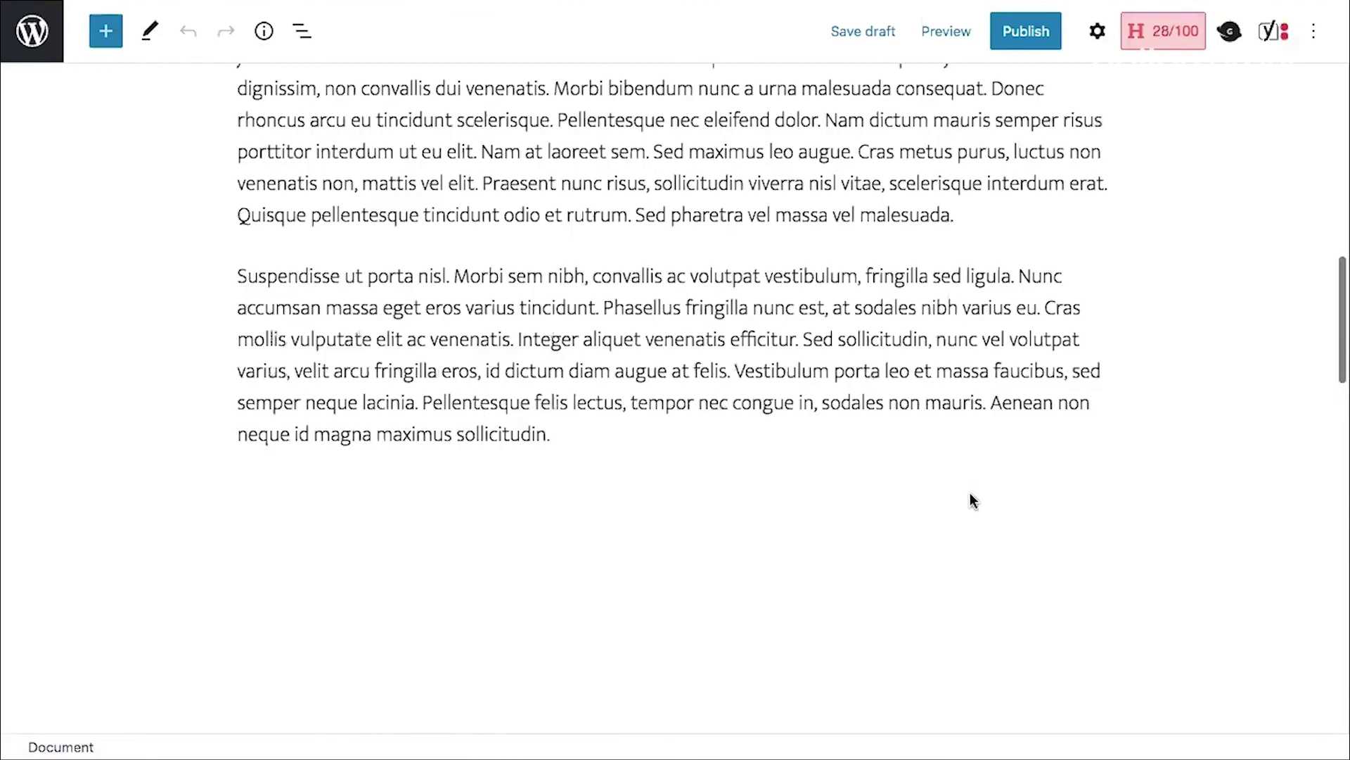
{"action": "scroll", "coordinate": [970, 497], "scroll_direction": "down", "scroll_amount": 8}
{"action": "scroll", "coordinate": [1266, 351], "scroll_direction": "up", "scroll_amount": 4}
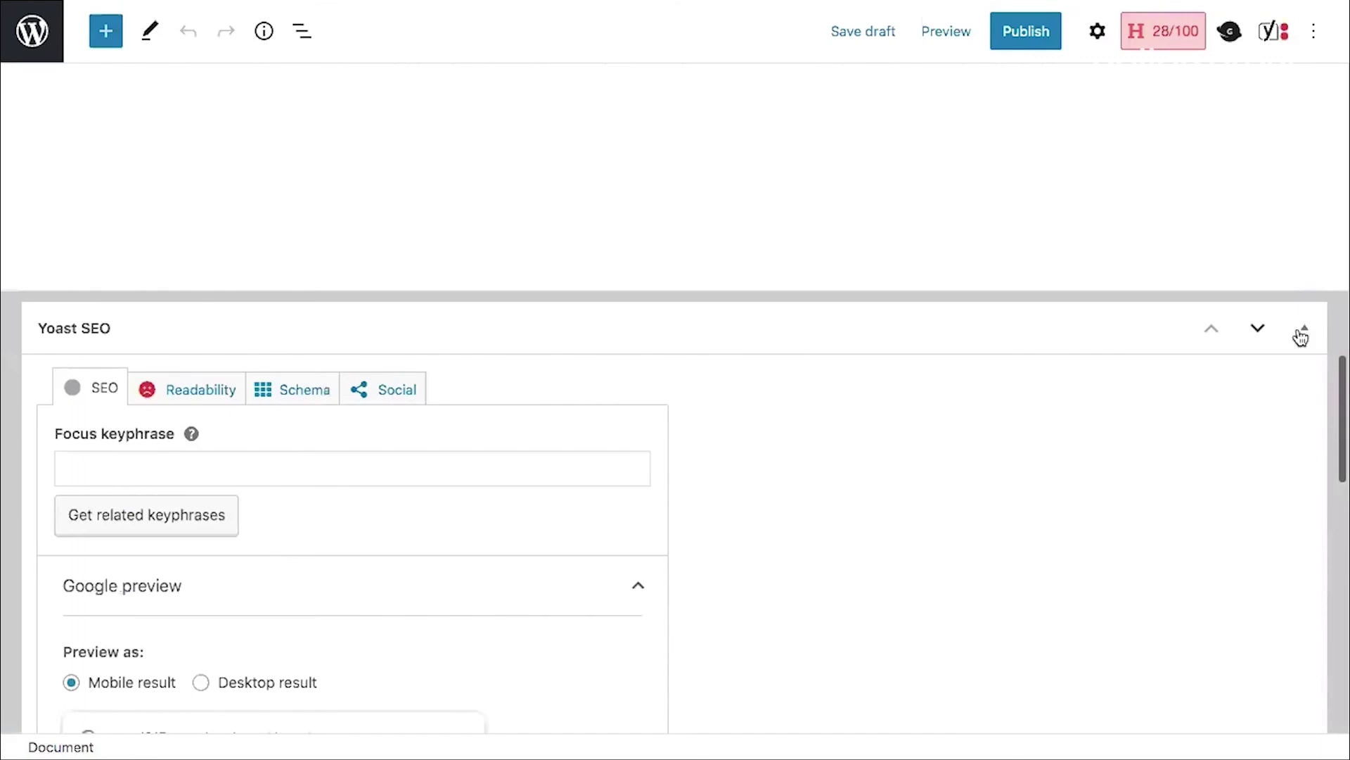
{"action": "left_click", "coordinate": [1301, 336]}
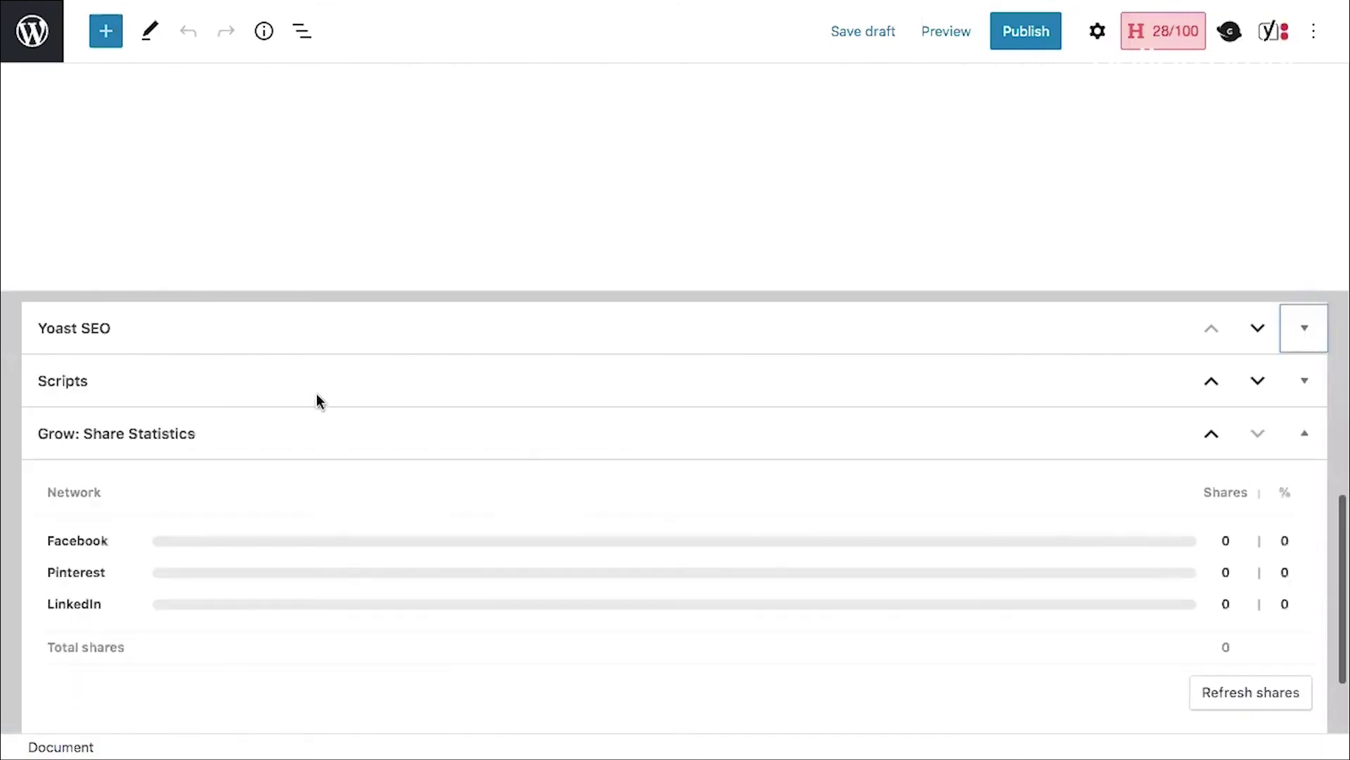
{"action": "scroll", "coordinate": [316, 401], "scroll_direction": "down", "scroll_amount": 3}
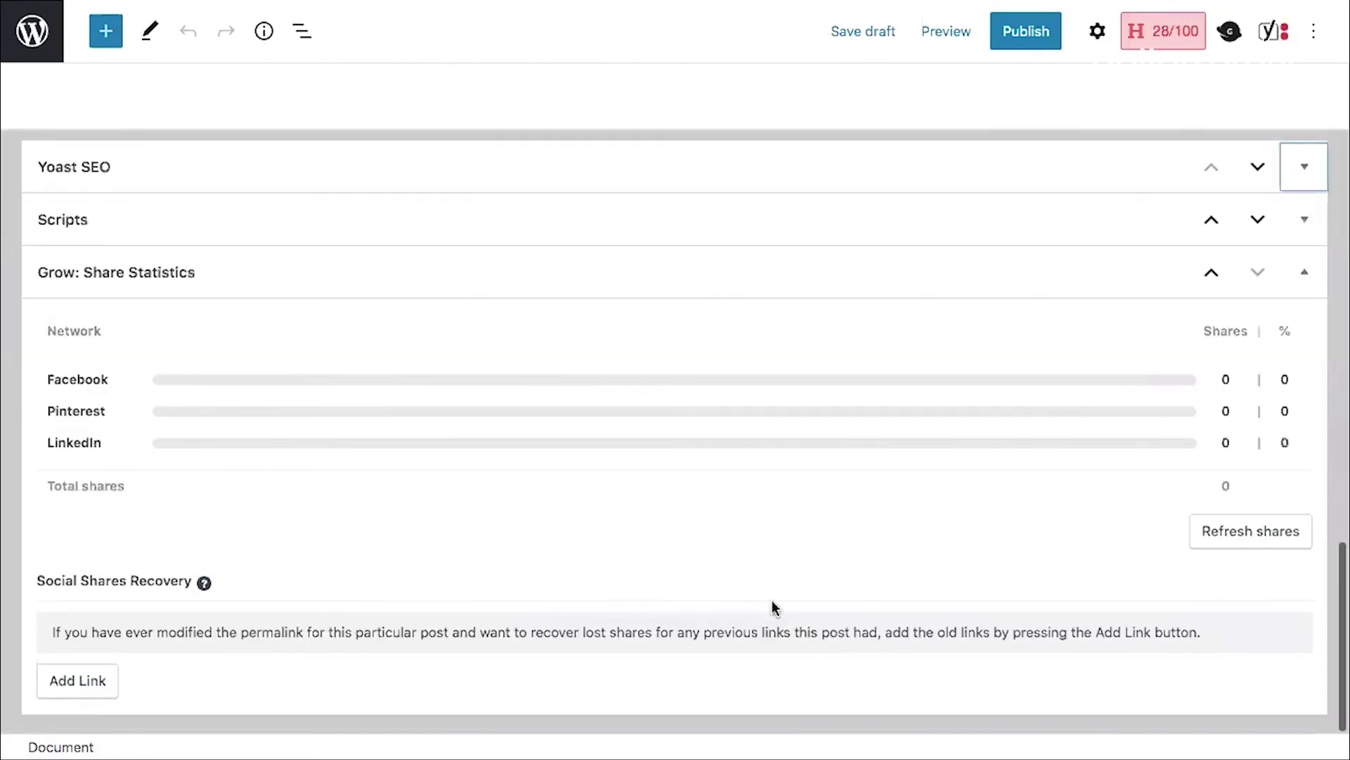
{"action": "left_click", "coordinate": [83, 690]}
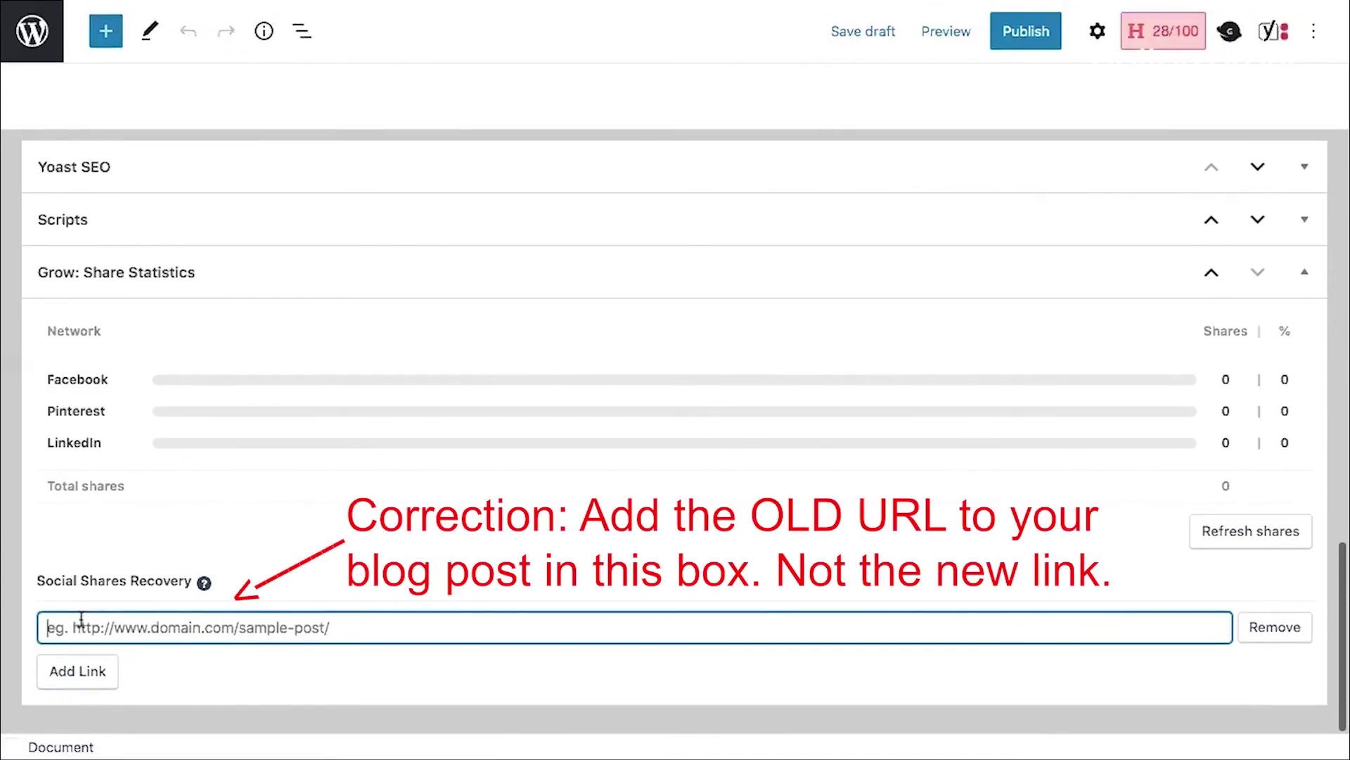